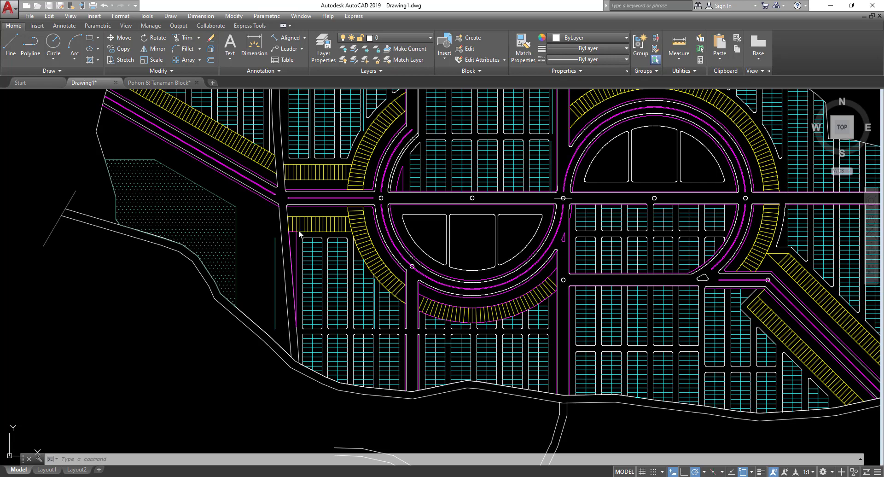
- Examine the site plan's roads, circular junctions and the magenta median of the diagonal road
middle_drag(246, 238, 161, 328)
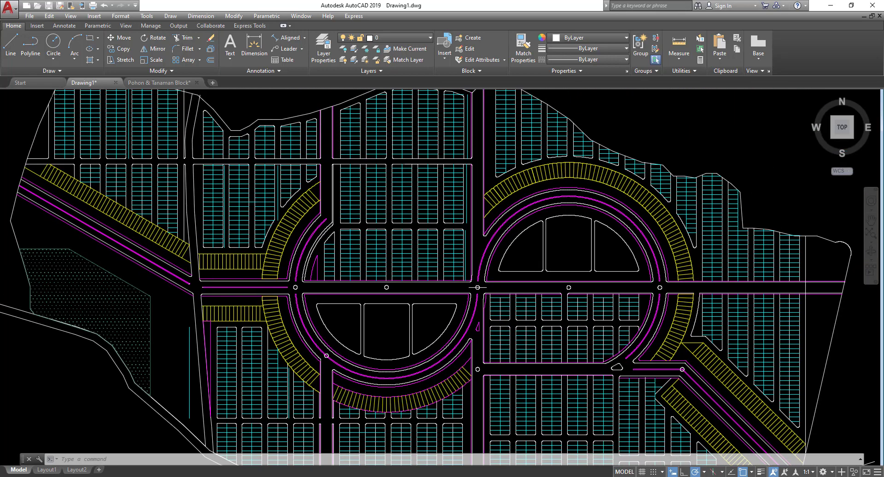
middle_drag(227, 242, 231, 286)
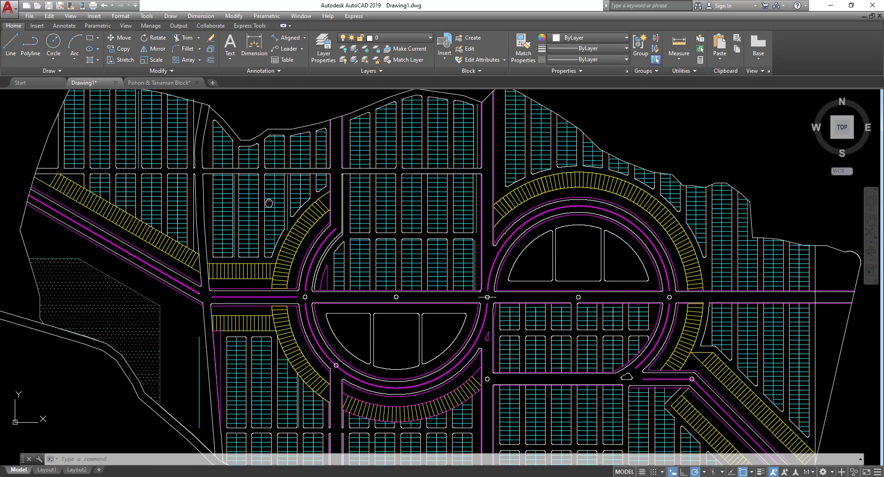
middle_drag(336, 281, 342, 246)
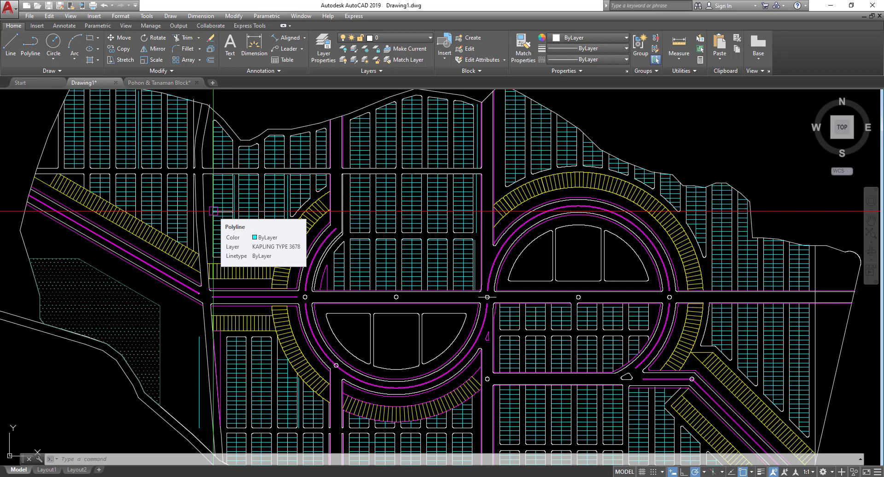
click(61, 70)
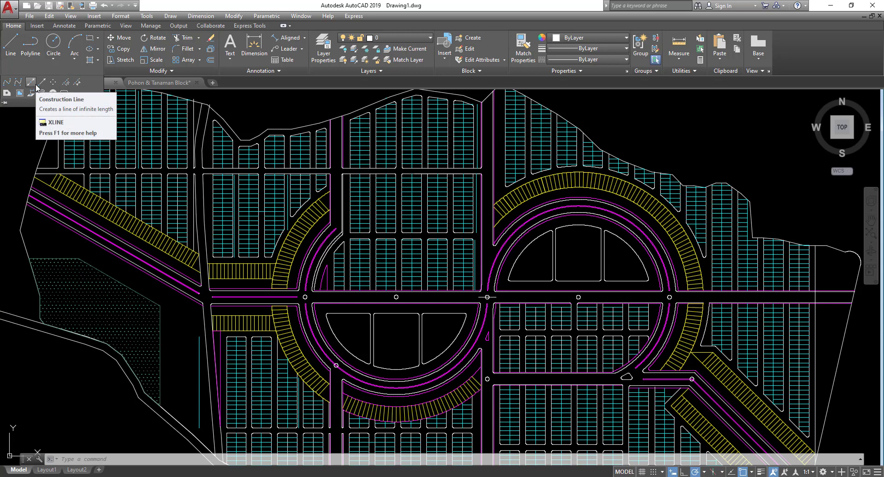
middle_drag(125, 269, 209, 268)
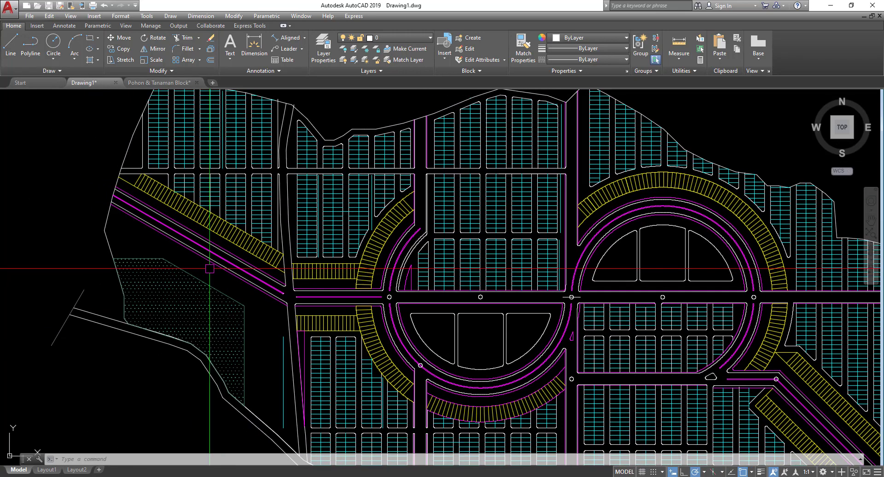
scroll(119, 206, up, 4)
scroll(157, 226, down, 2)
middle_drag(260, 279, 217, 244)
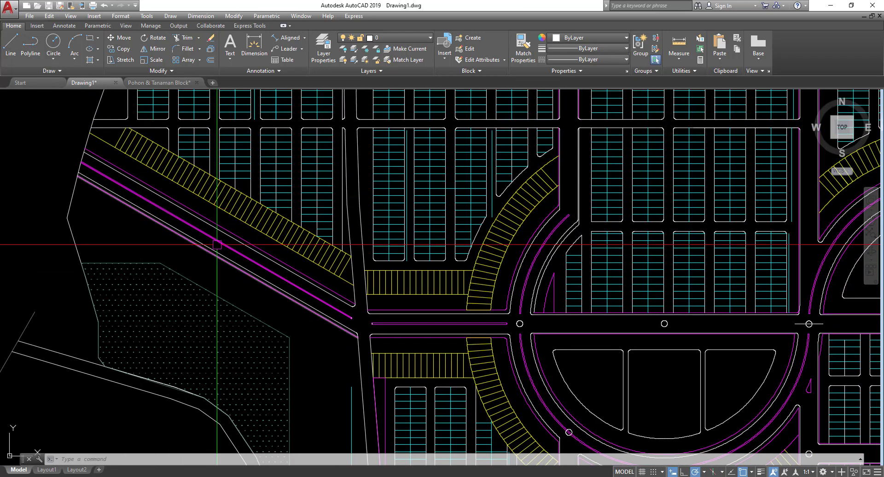
middle_drag(401, 338, 336, 312)
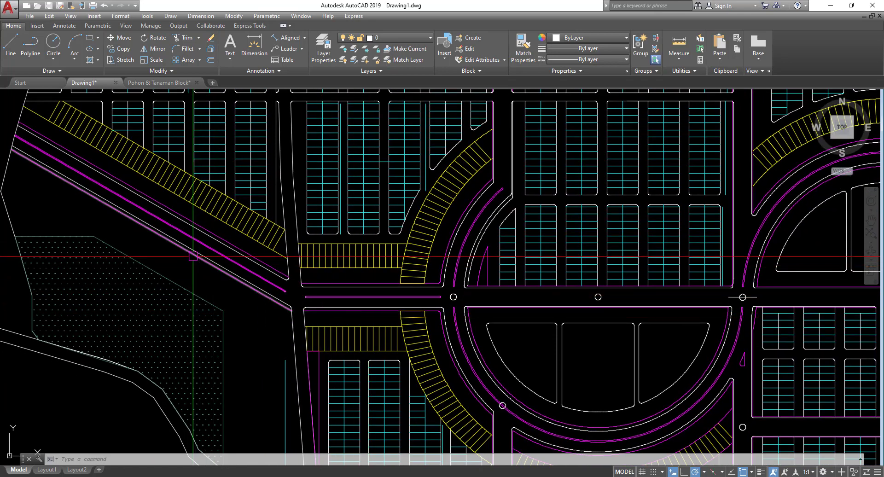
middle_drag(145, 234, 237, 265)
scroll(114, 164, up, 4)
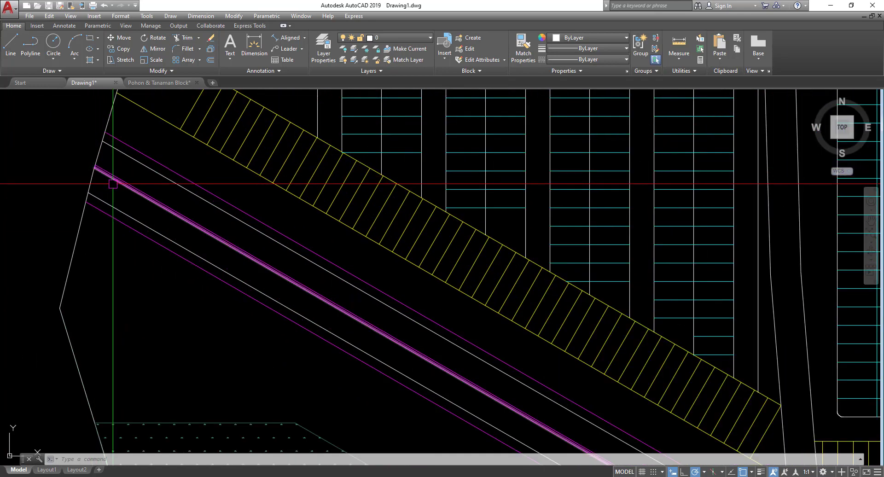
scroll(112, 184, up, 2)
scroll(118, 176, down, 7)
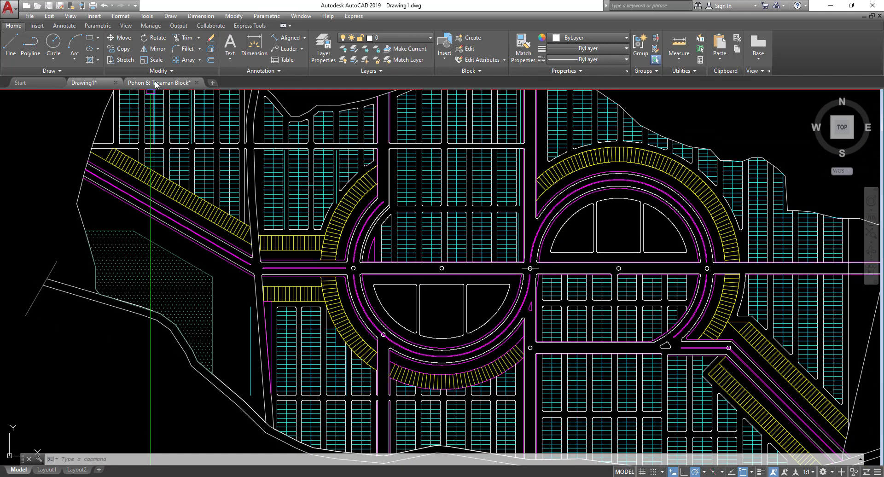
- Look over the tree and plant symbols in the Pohon & Tanaman Block drawing
click(156, 82)
scroll(288, 210, down, 2)
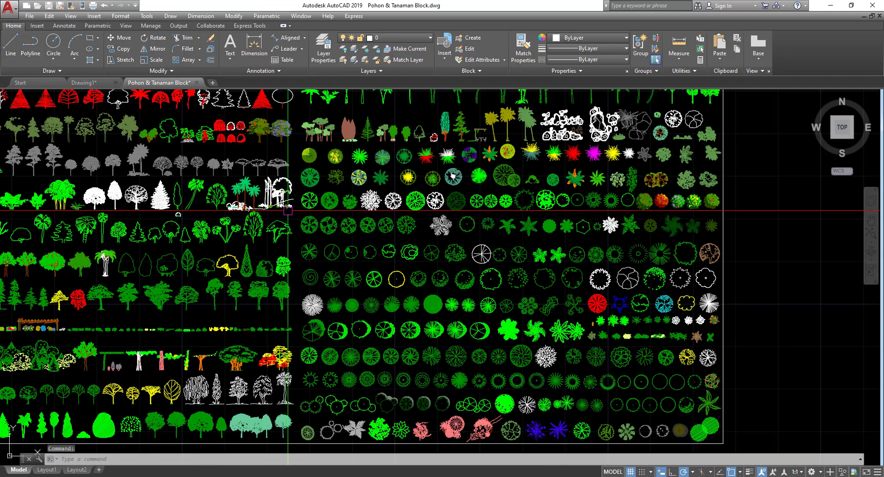
scroll(292, 217, up, 4)
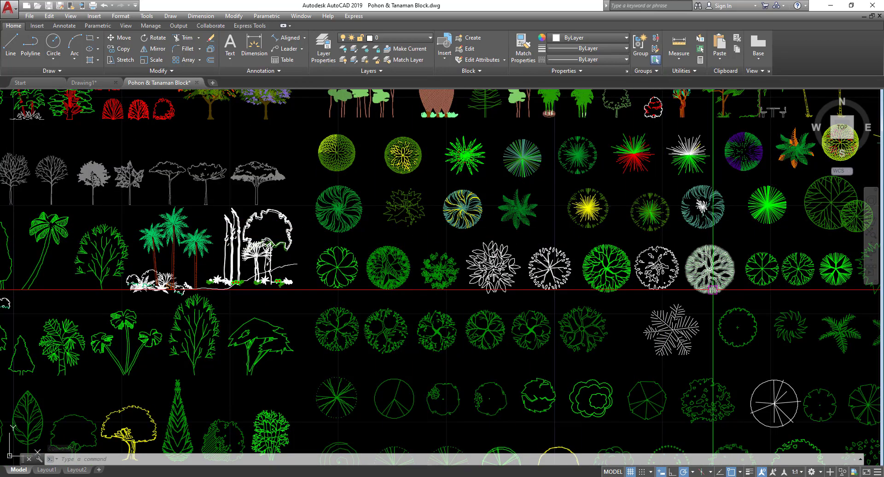
middle_drag(656, 279, 430, 233)
scroll(430, 233, down, 5)
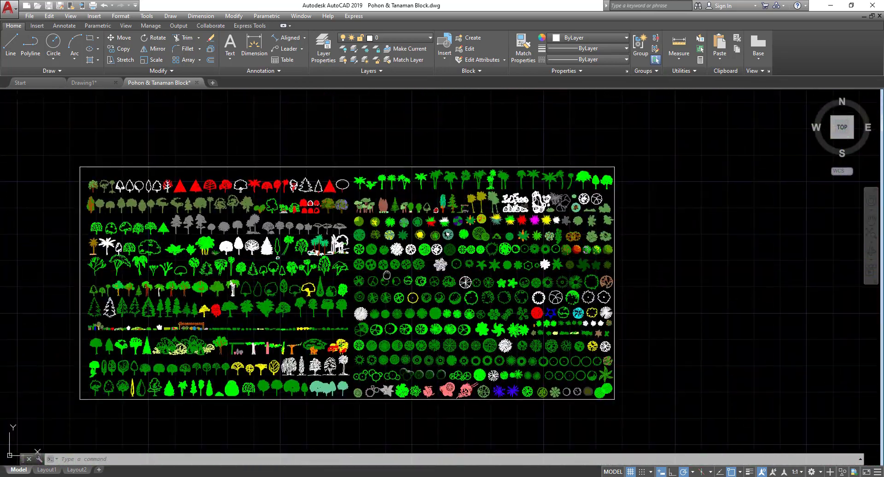
- Return to Drawing1 and examine the diagonal road's median from the western site boundary to the first circular junction
click(87, 84)
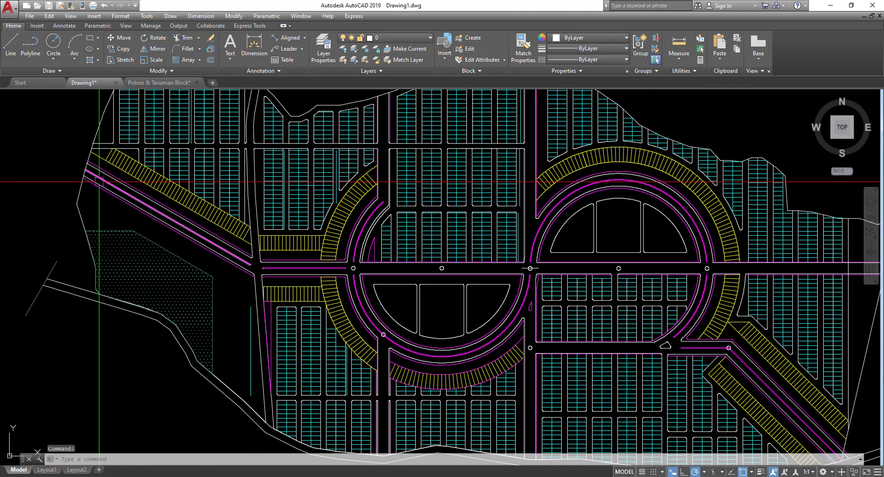
scroll(76, 159, up, 5)
scroll(76, 158, down, 4)
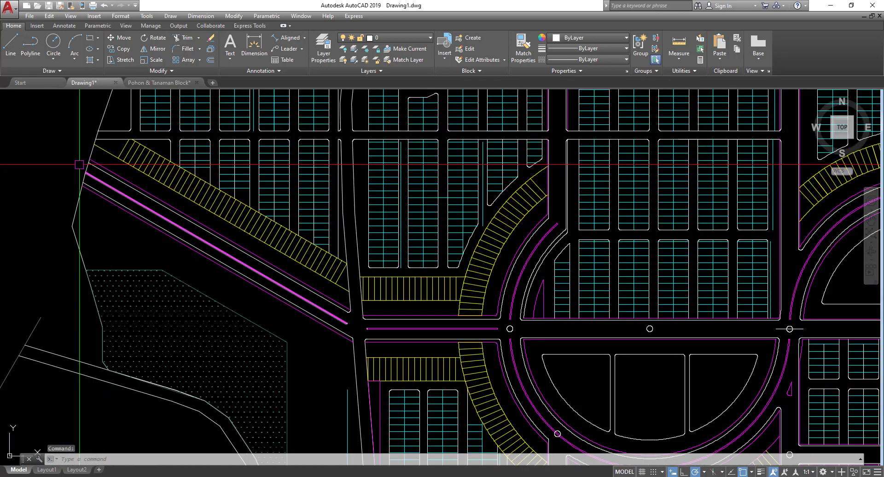
scroll(132, 203, up, 3)
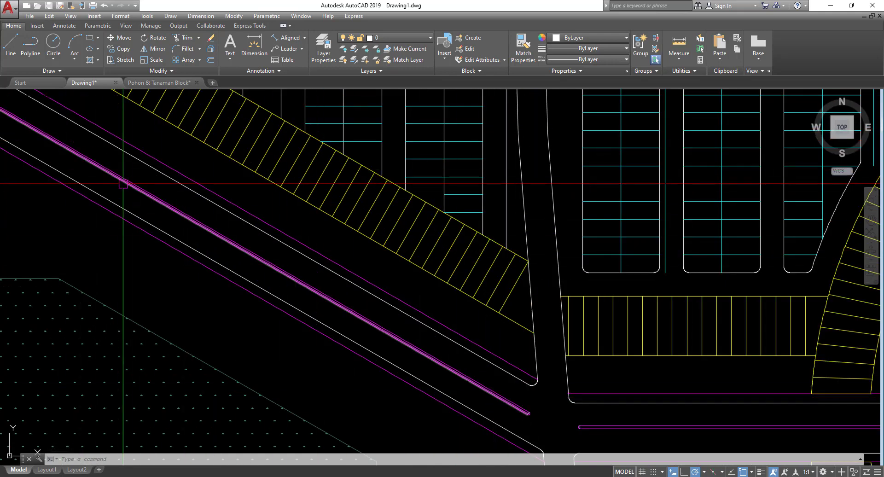
scroll(133, 138, up, 3)
scroll(324, 243, down, 2)
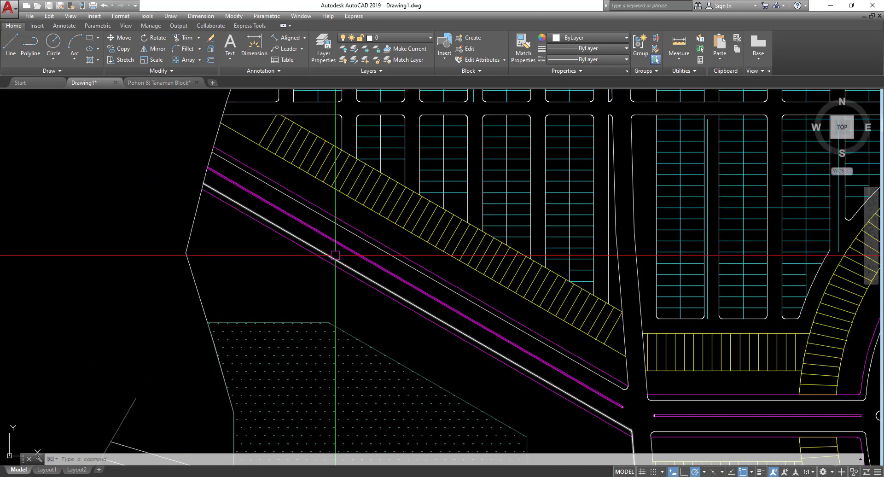
middle_drag(336, 256, 186, 185)
middle_drag(511, 327, 298, 275)
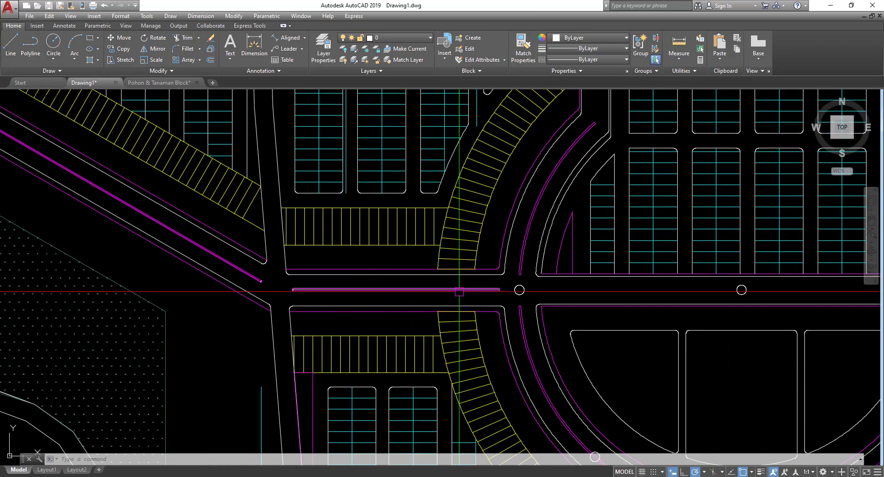
scroll(401, 274, down, 4)
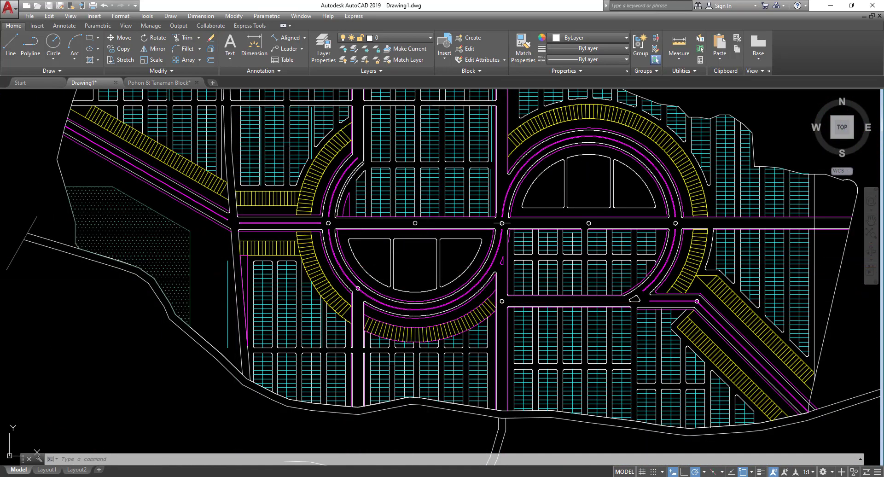
middle_drag(402, 274, 476, 374)
click(61, 72)
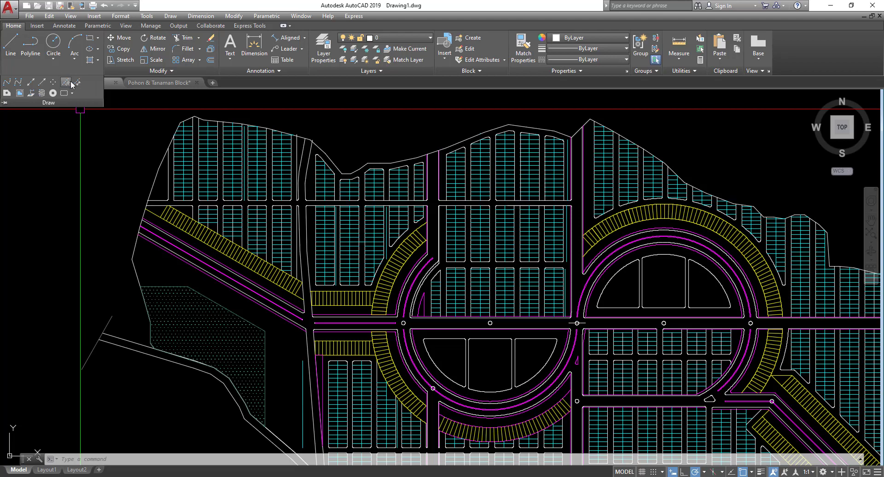
- Copy the green branching tree plan symbol beside the yellow one from the Pohon & Tanaman Block drawing to the clipboard
click(145, 83)
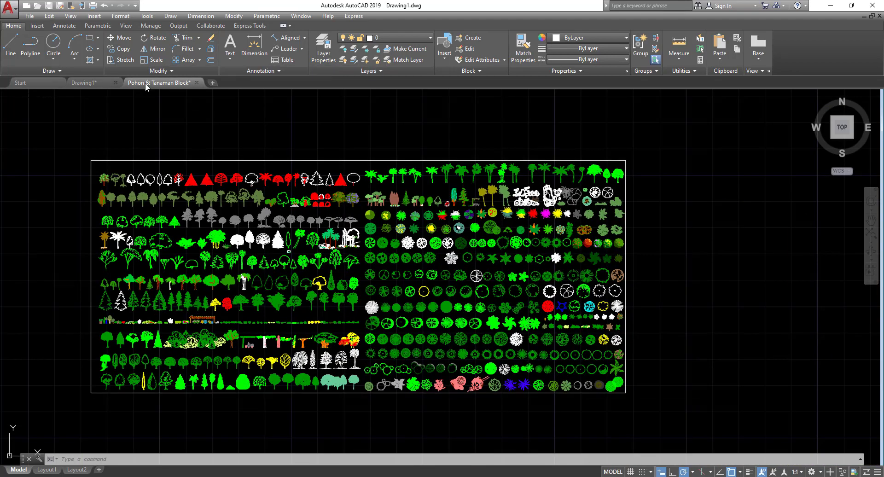
scroll(448, 296, up, 5)
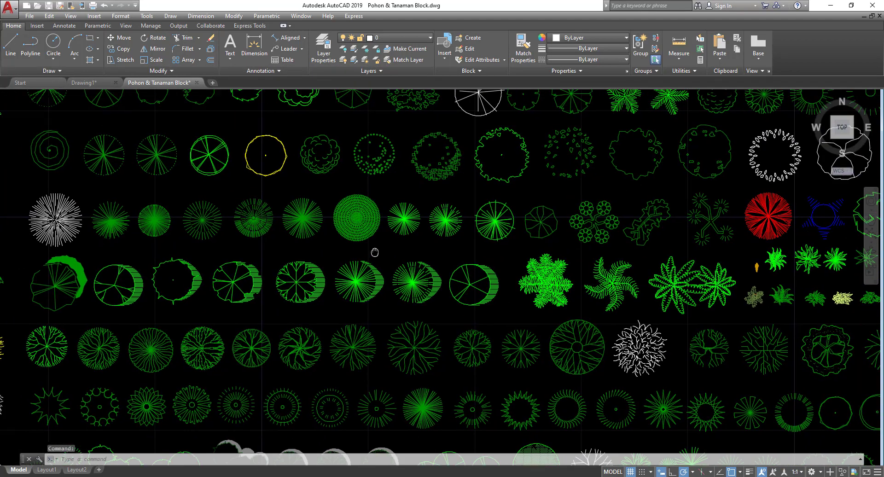
mouse_move(521, 281)
middle_down()
mouse_move(437, 272)
mouse_move(469, 277)
mouse_move(334, 239)
mouse_move(83, 189)
middle_up()
scroll(468, 278, up, 6)
scroll(467, 278, down, 6)
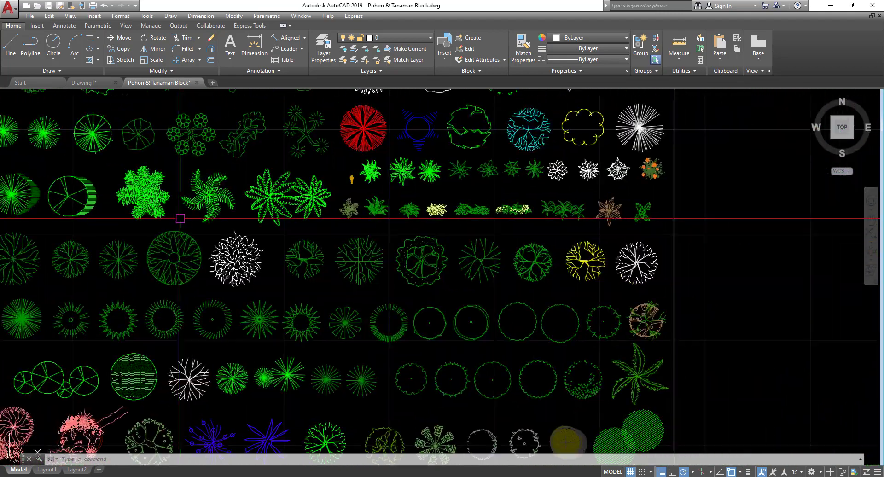
scroll(566, 256, up, 5)
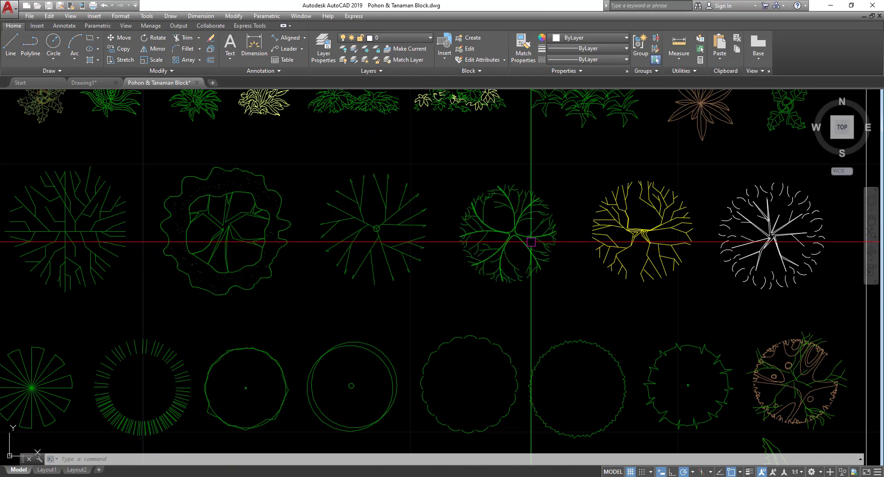
scroll(528, 318, up, 4)
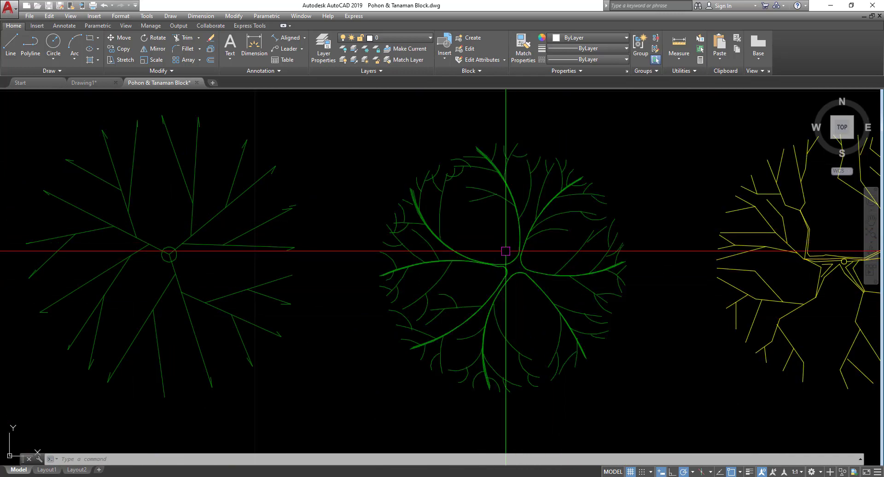
scroll(512, 260, down, 5)
click(543, 313)
click(509, 270)
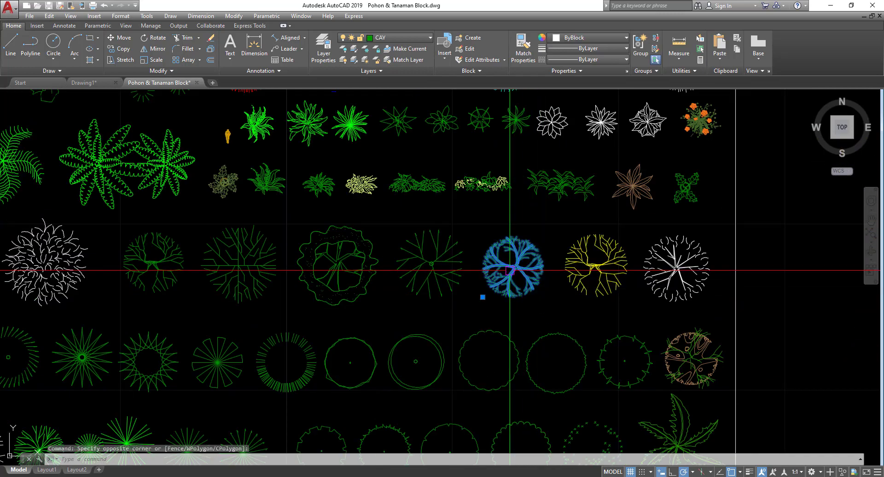
scroll(517, 274, up, 5)
right_click(506, 210)
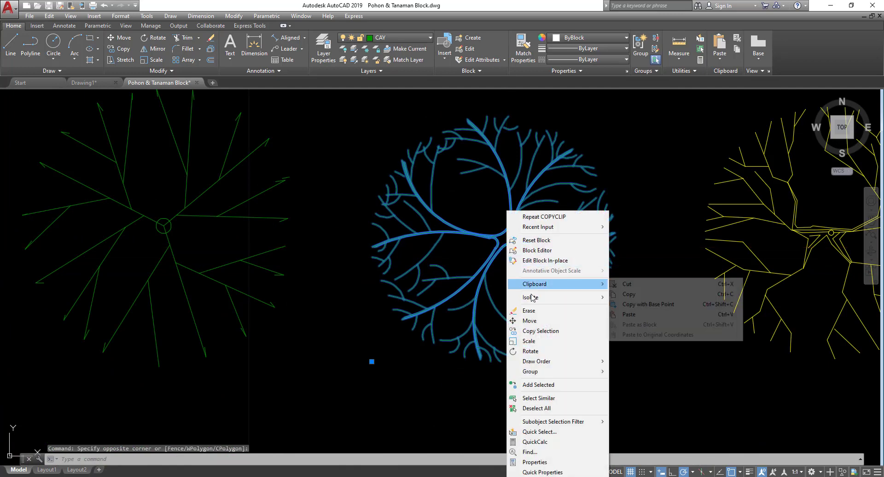
mouse_move(546, 361)
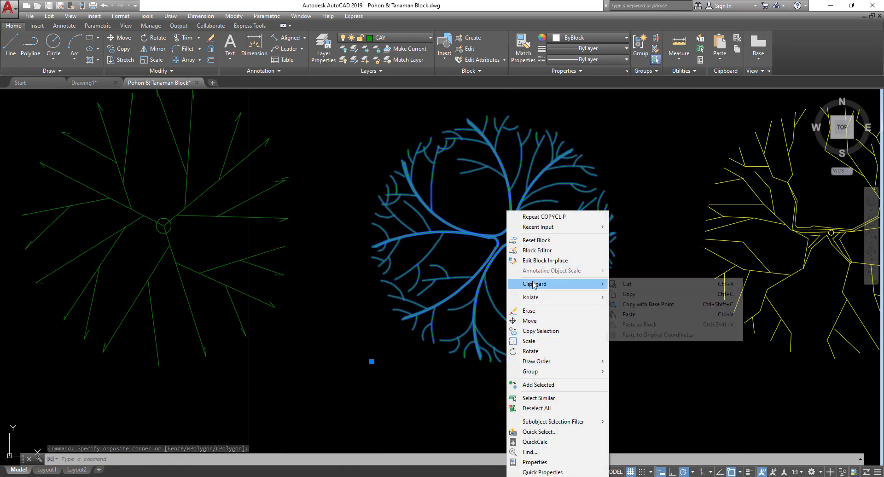
mouse_move(542, 301)
mouse_move(556, 286)
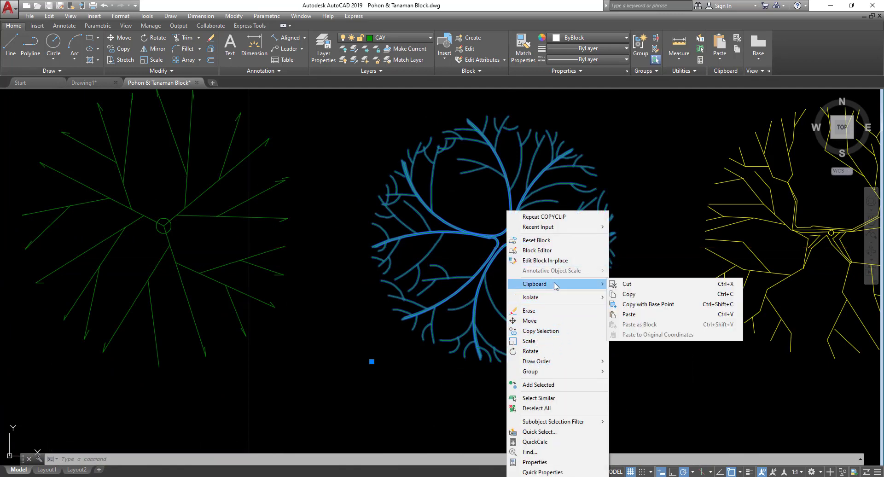
click(629, 294)
- Paste the copied tree symbol into Drawing1, in the empty area west of the diagonal road's end
click(85, 83)
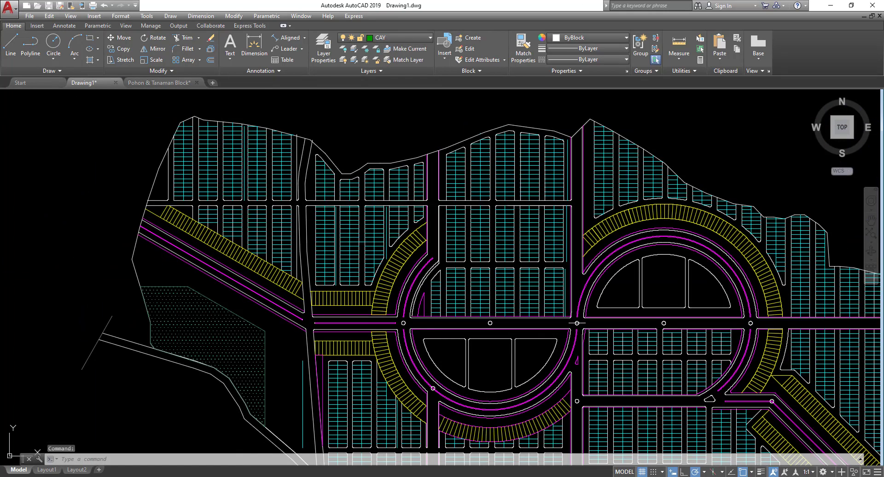
middle_drag(179, 206, 254, 185)
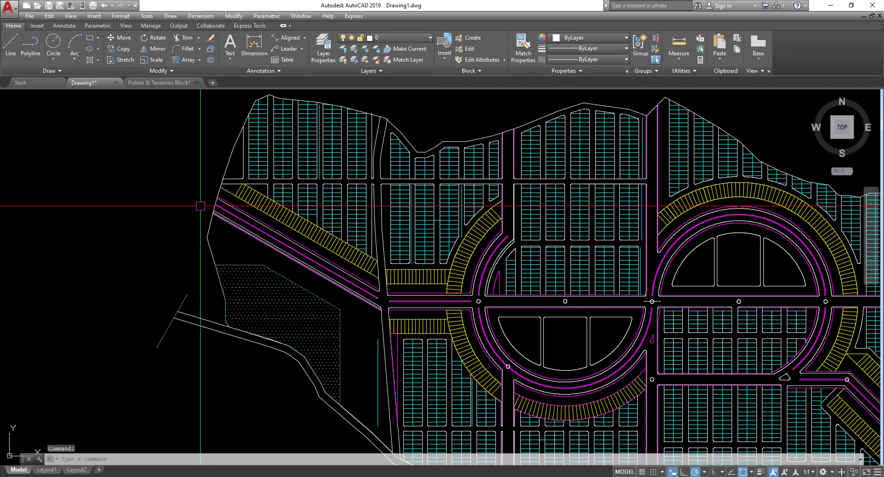
scroll(200, 205, up, 2)
right_click(162, 176)
mouse_move(201, 208)
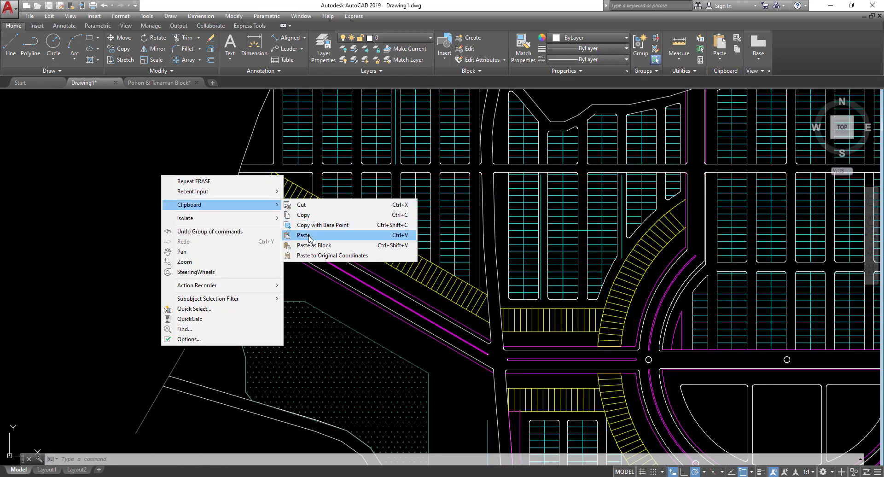
click(303, 235)
click(190, 192)
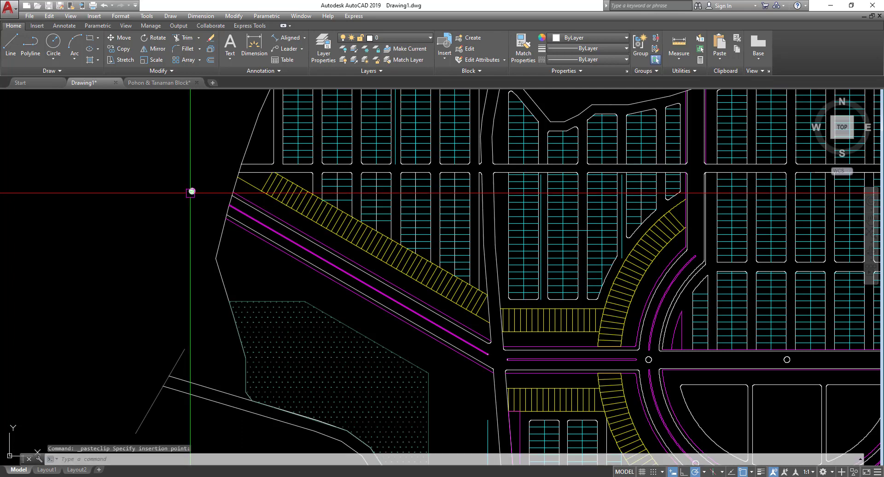
- Move the pasted tree by its centre to the diagonal road median's end at the western site boundary
scroll(192, 192, up, 4)
click(227, 203)
click(174, 167)
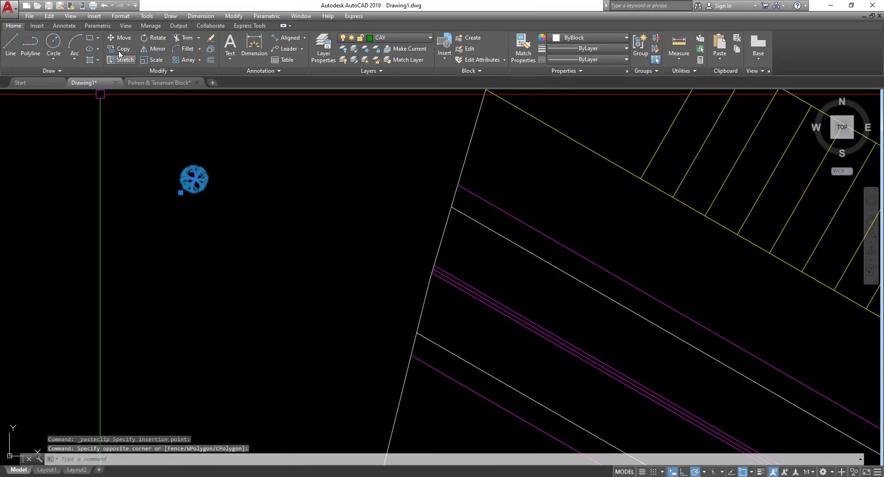
click(117, 38)
click(191, 180)
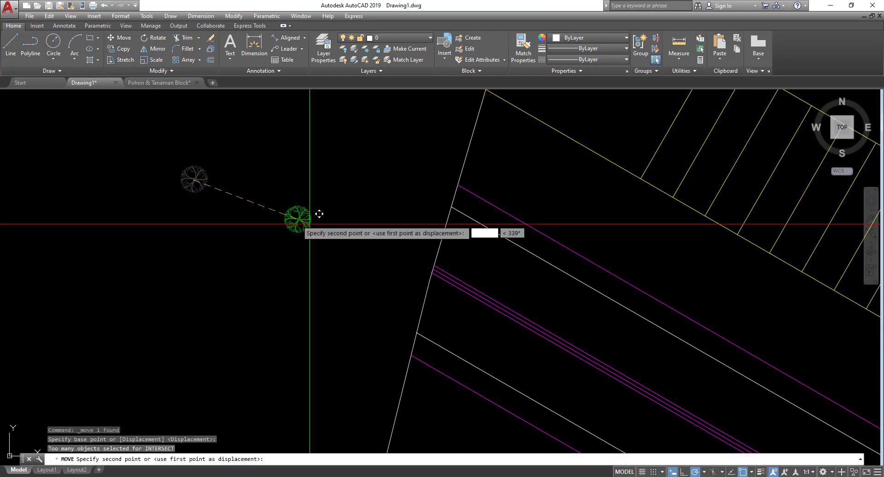
scroll(462, 272, up, 3)
scroll(452, 282, up, 2)
click(382, 238)
scroll(230, 221, down, 10)
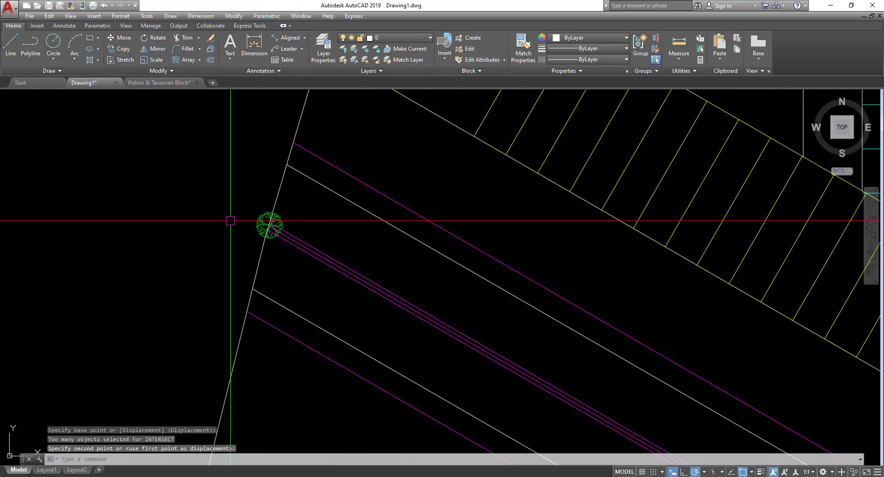
scroll(234, 227, up, 4)
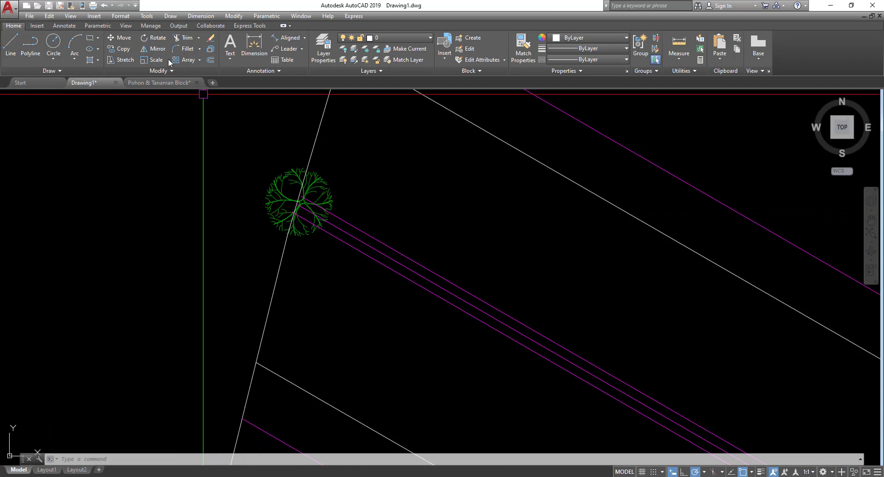
click(65, 25)
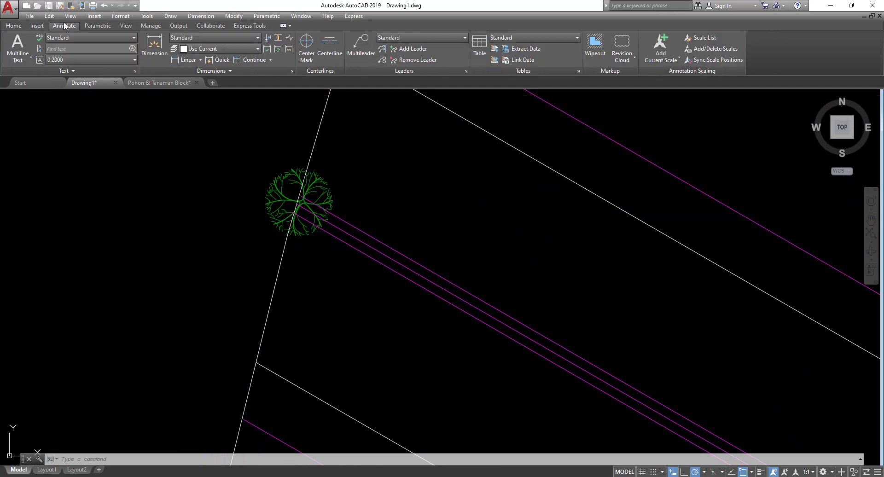
click(37, 26)
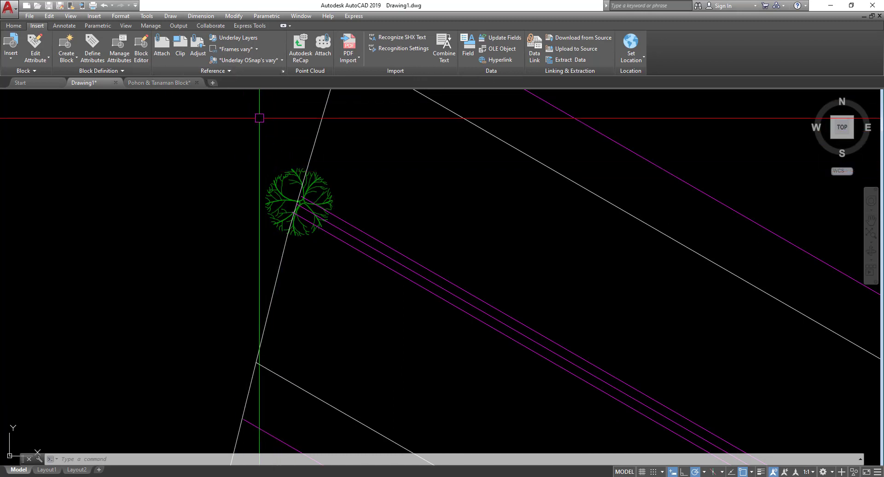
middle_drag(380, 118, 422, 135)
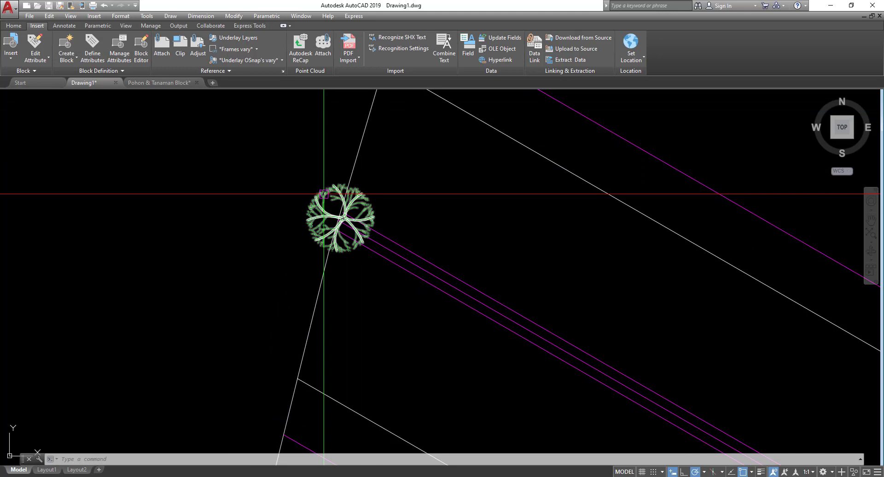
click(319, 200)
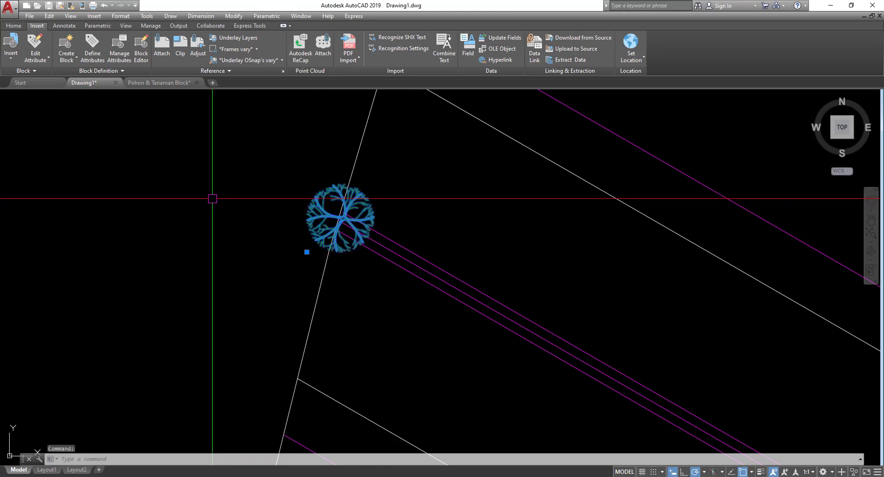
key(Escape)
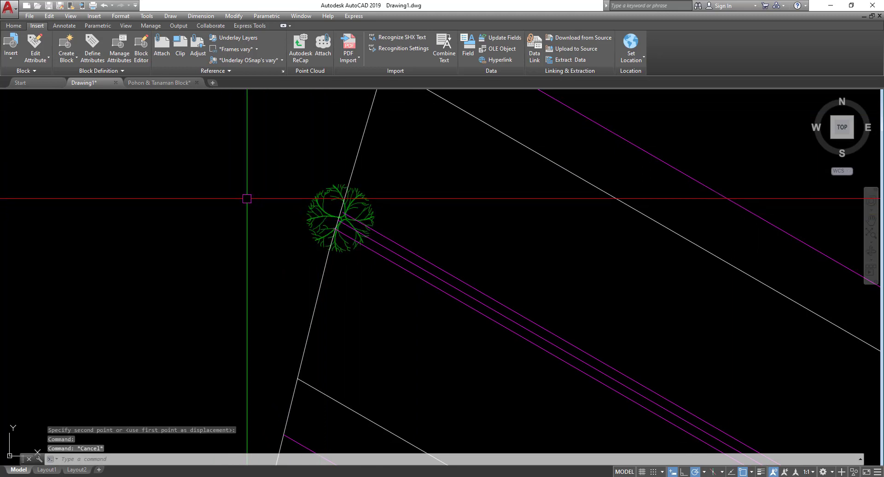
- Insert the Trees - Metric symbol from the Architectural tool palette in the empty area west of the pasted green tree
key(ctrl+3)
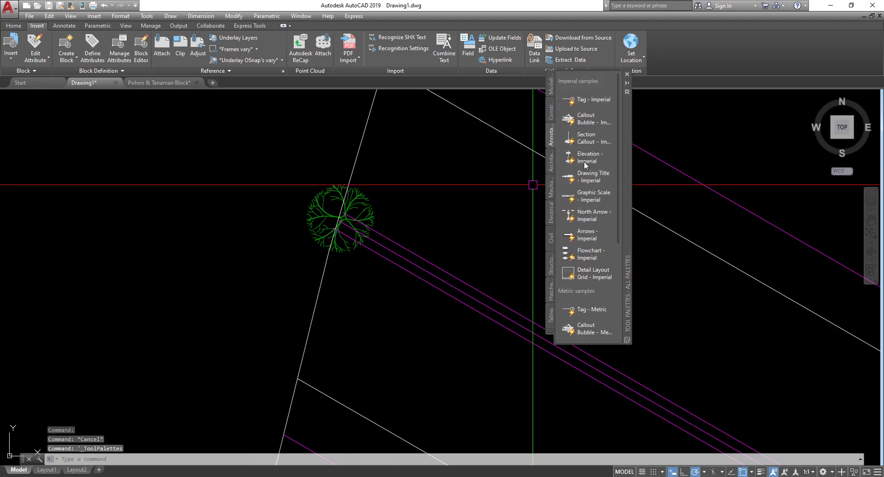
scroll(617, 262, down, 3)
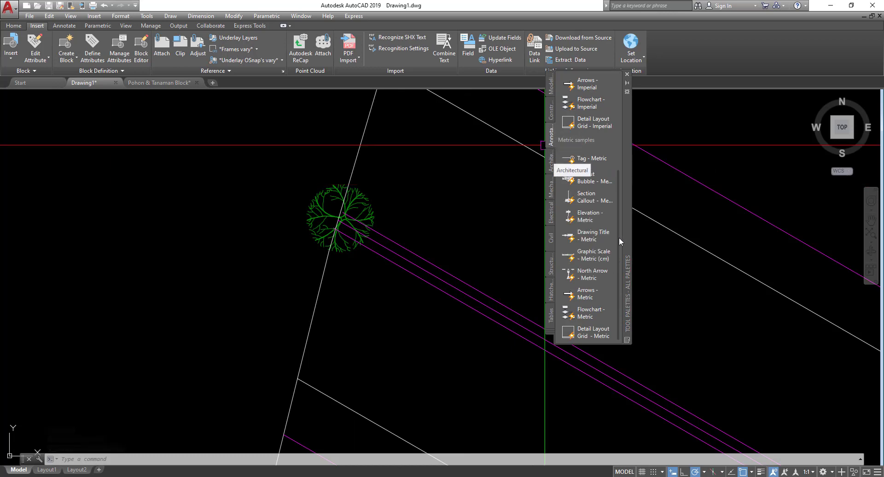
click(549, 170)
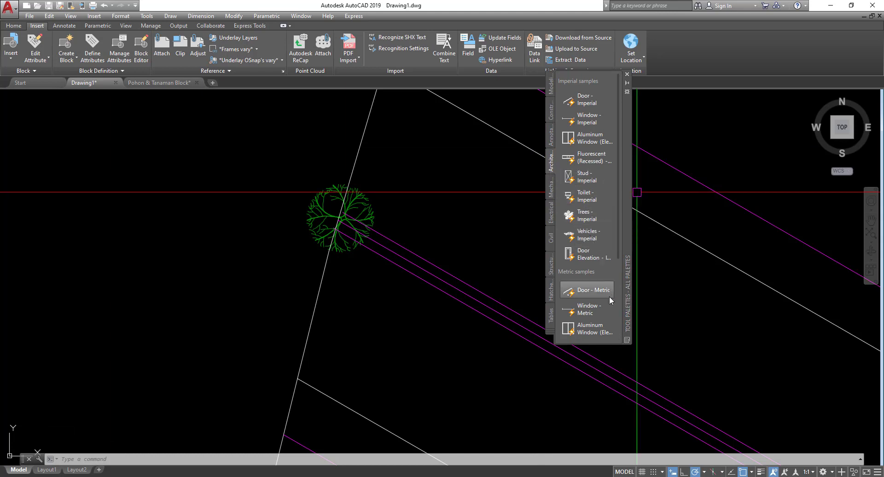
scroll(610, 299, down, 3)
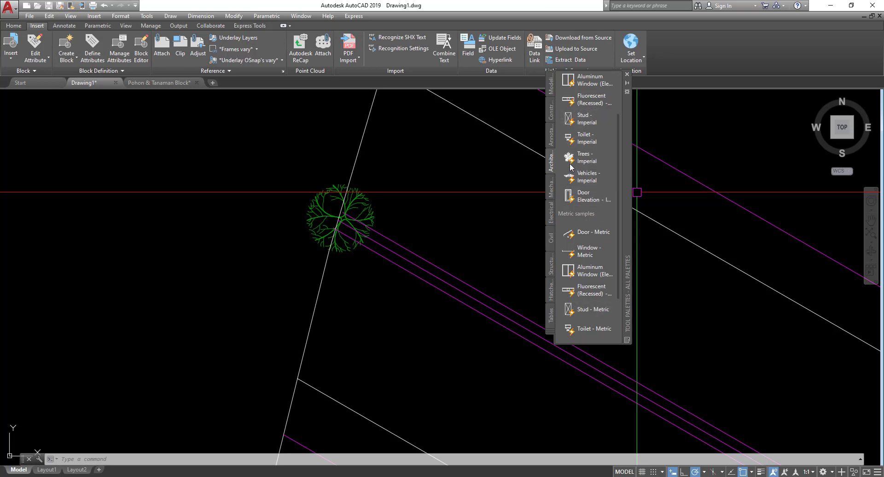
scroll(594, 193, down, 3)
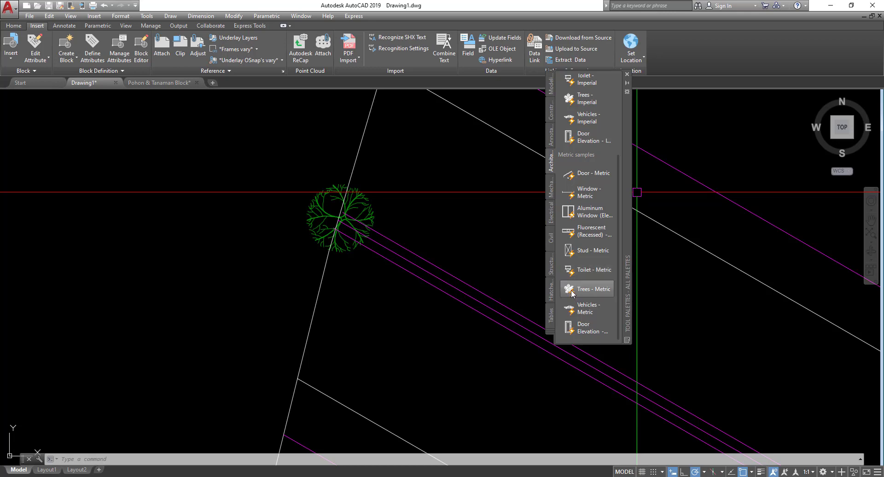
drag(178, 212, 140, 213)
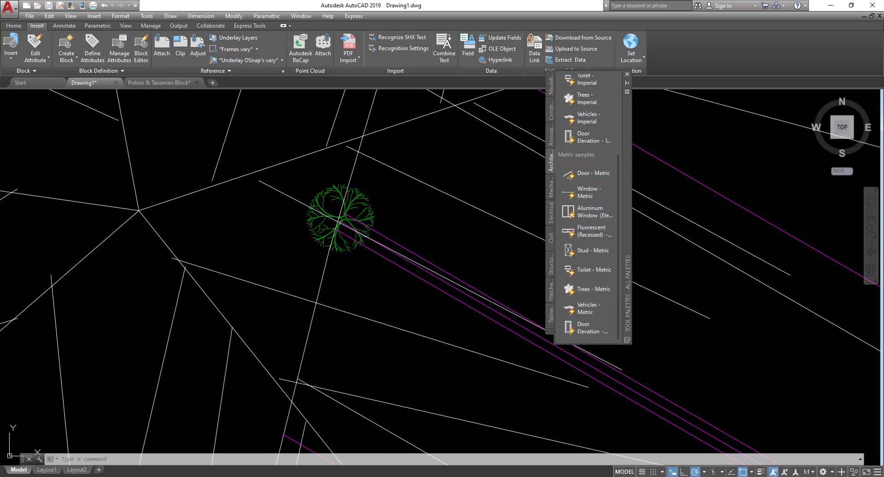
- Move the inserted metric tree by its centre farther west, clear of the site boundary
scroll(198, 230, down, 10)
middle_drag(192, 230, 306, 239)
scroll(305, 239, up, 3)
click(305, 235)
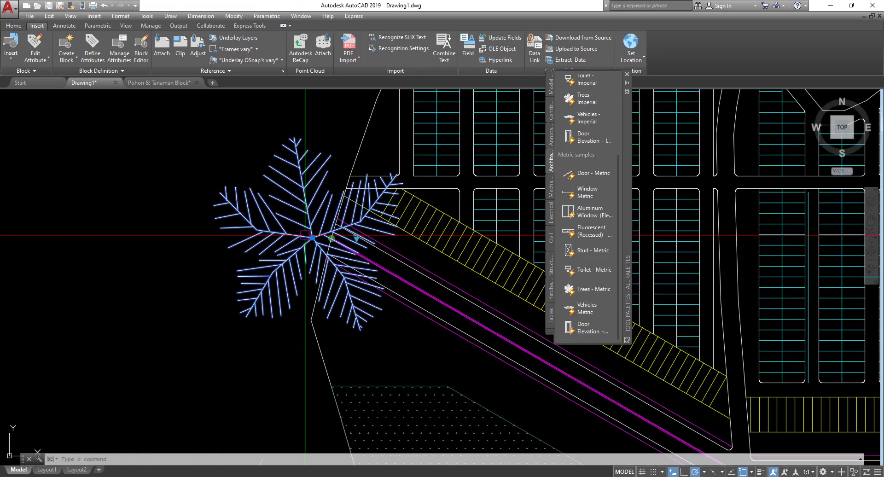
key(Return)
click(312, 238)
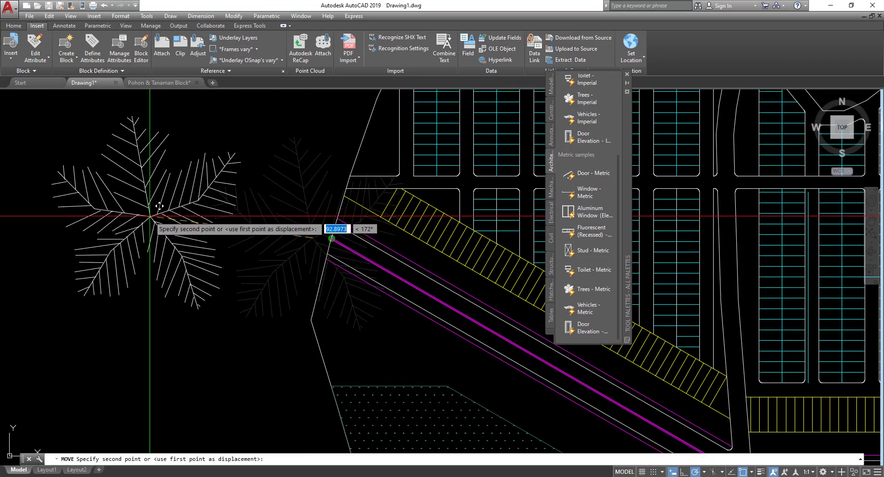
click(152, 211)
- Scale the metric tree about its centre using its overall width as reference, down to about a fifth of its size
middle_drag(242, 293, 352, 311)
click(353, 310)
click(290, 272)
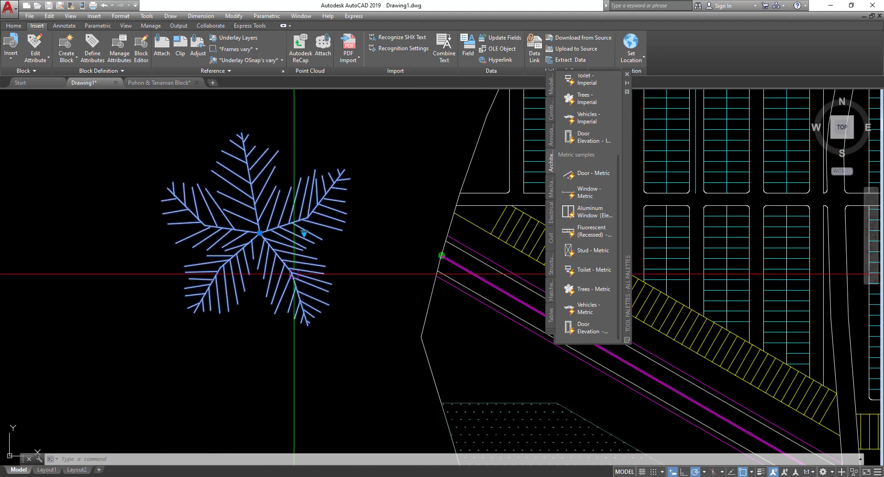
text(sc)
key(Return)
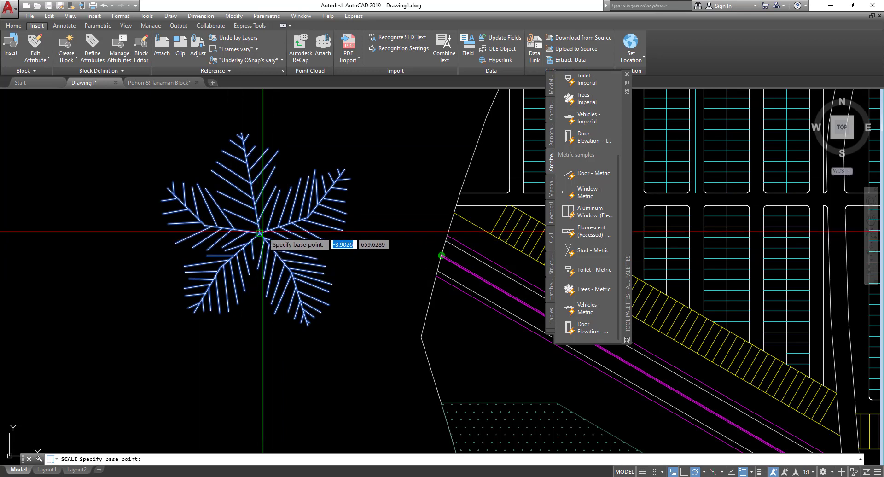
click(260, 233)
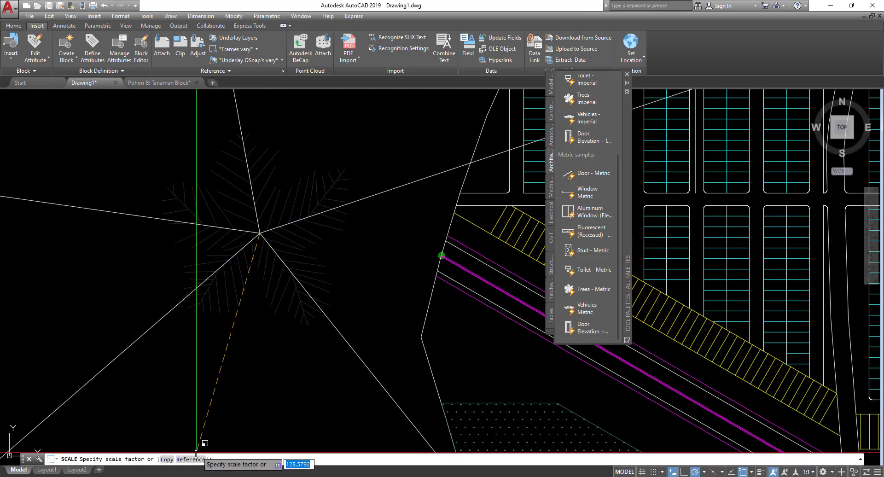
click(193, 461)
click(164, 211)
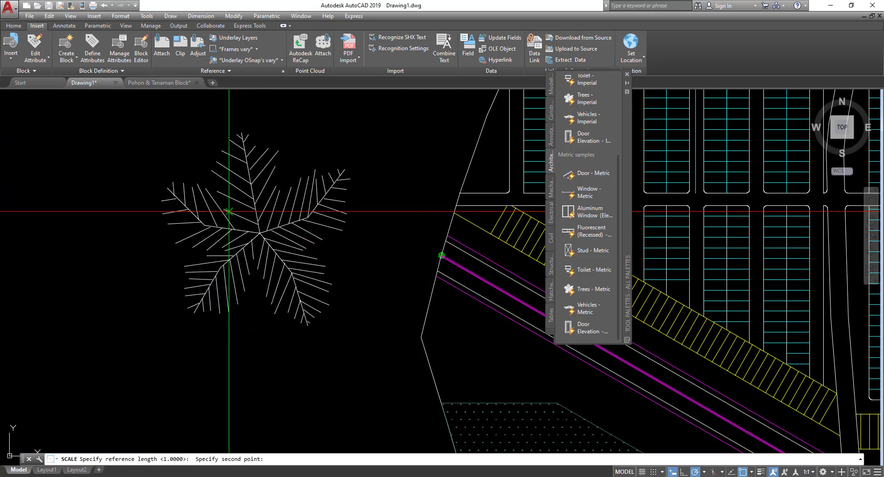
click(342, 231)
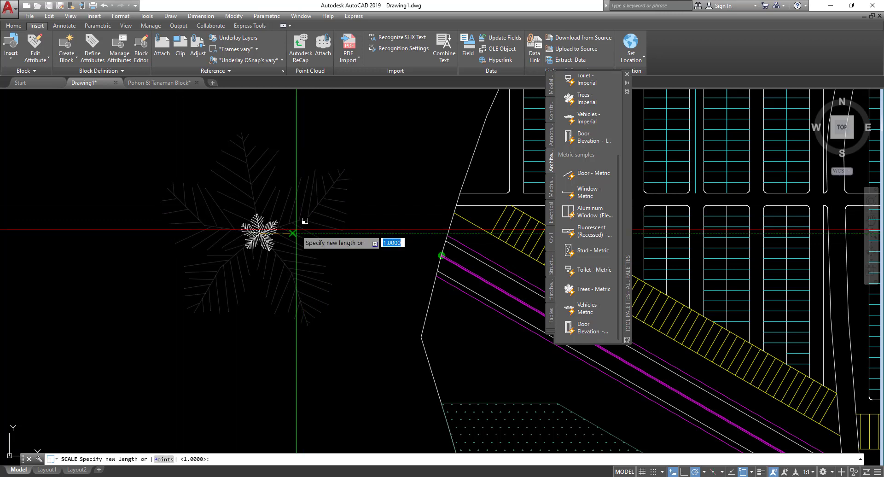
key(Return)
scroll(246, 210, up, 2)
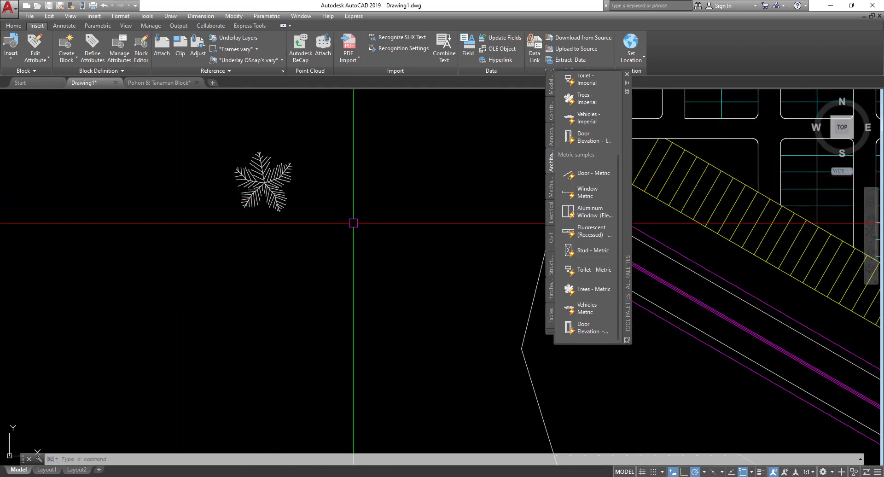
middle_drag(287, 178, 138, 191)
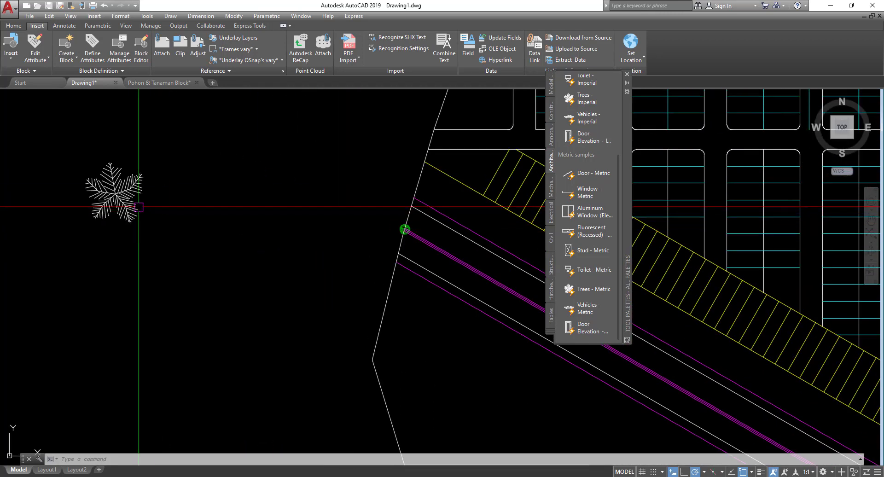
- Examine the tree plan symbols in the Pohon & Tanaman Block drawing for other usable median trees
click(157, 82)
scroll(262, 200, down, 5)
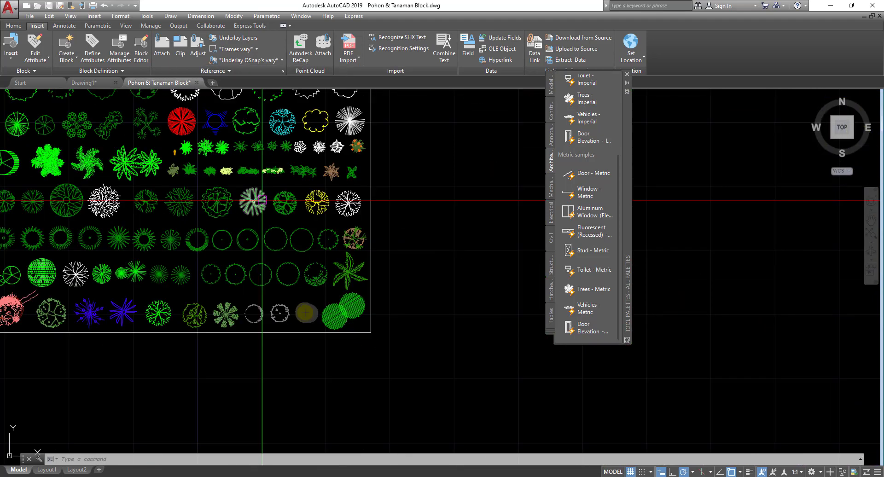
scroll(262, 200, down, 5)
middle_drag(262, 200, 389, 286)
middle_drag(168, 185, 219, 195)
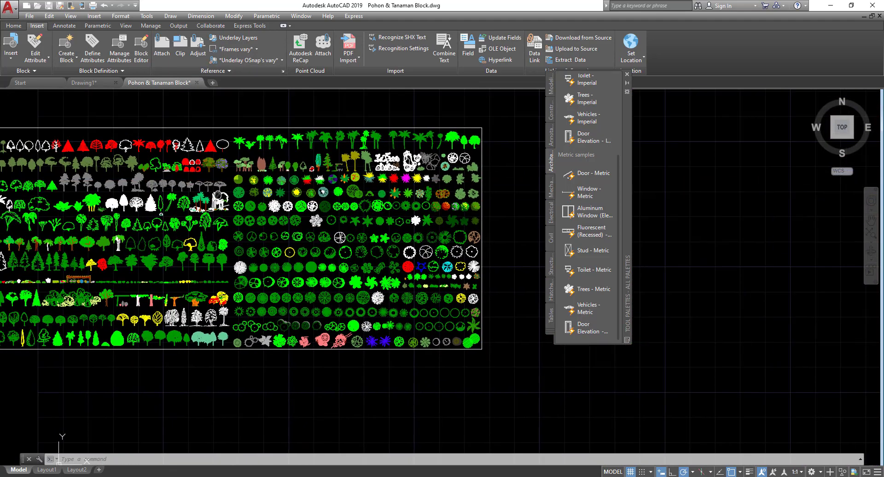
middle_drag(256, 224, 374, 260)
middle_drag(86, 204, 15, 179)
scroll(395, 259, up, 2)
scroll(392, 263, up, 2)
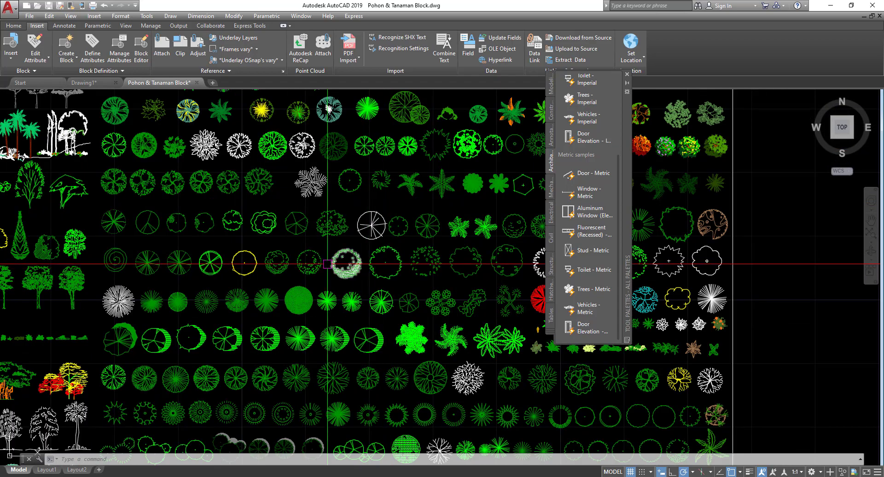
scroll(239, 241, down, 5)
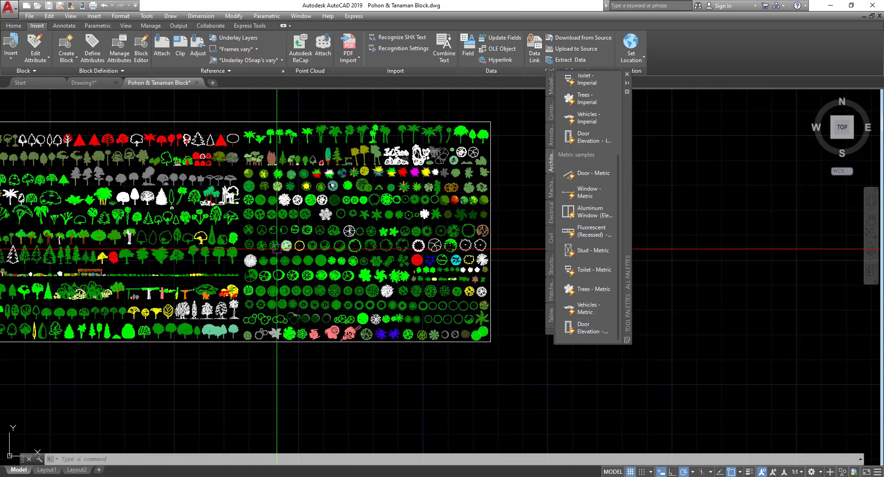
scroll(160, 264, up, 6)
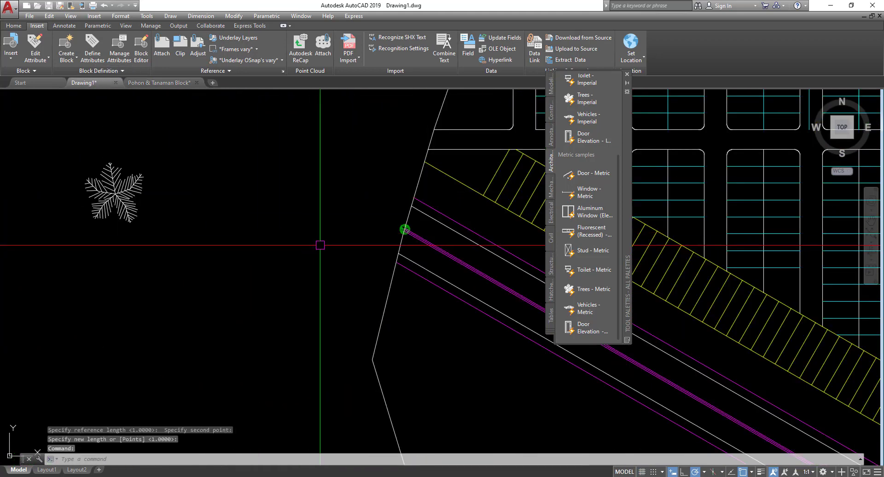
- Erase the scaled metric tree west of the site boundary in Drawing1
click(99, 189)
text(E)
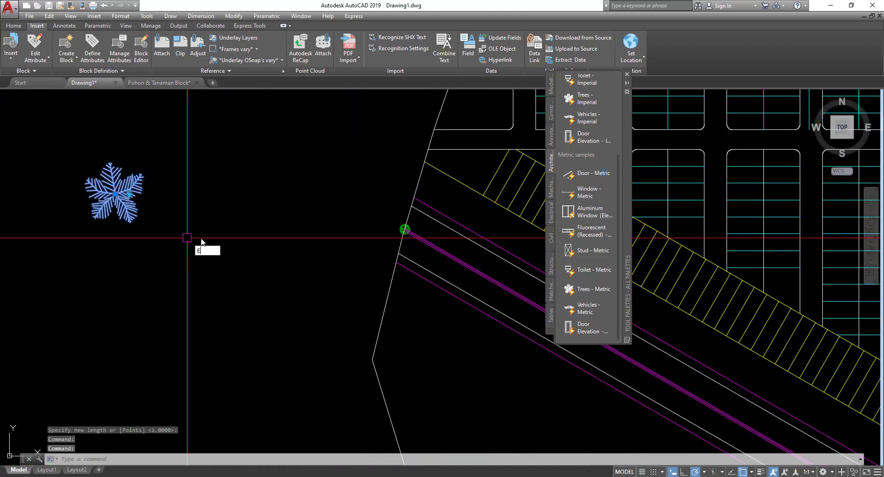
key(Return)
- Erase the middle one of the three magenta median lines running along the diagonal road from the green tree
scroll(329, 187, up, 5)
click(395, 166)
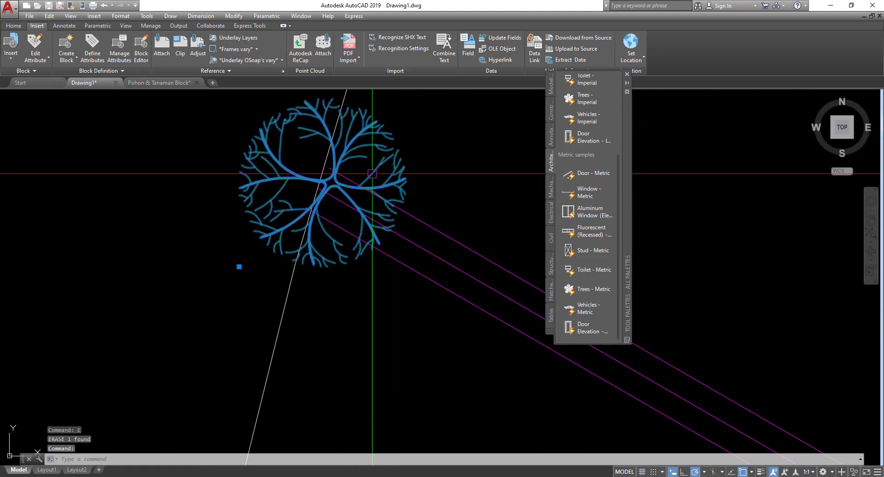
scroll(351, 186, down, 10)
scroll(317, 209, up, 6)
key(Escape)
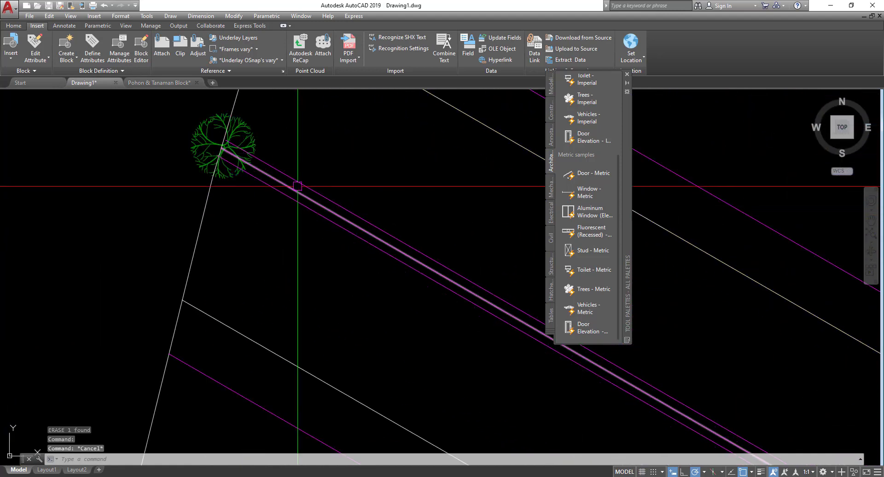
click(294, 190)
text(E)
key(Return)
- Examine the diagonal road's median from the green tree to its eastern end and back to the tree
scroll(294, 192, down, 5)
middle_drag(249, 170, 162, 131)
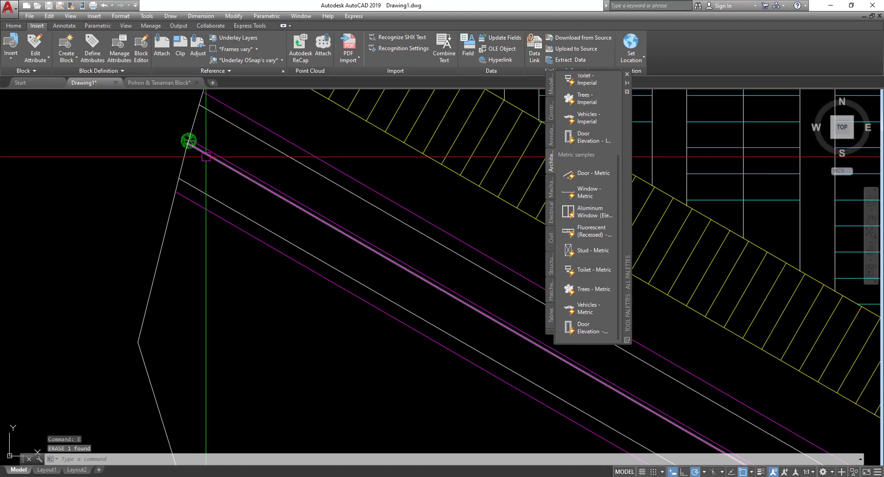
middle_drag(189, 143, 113, 107)
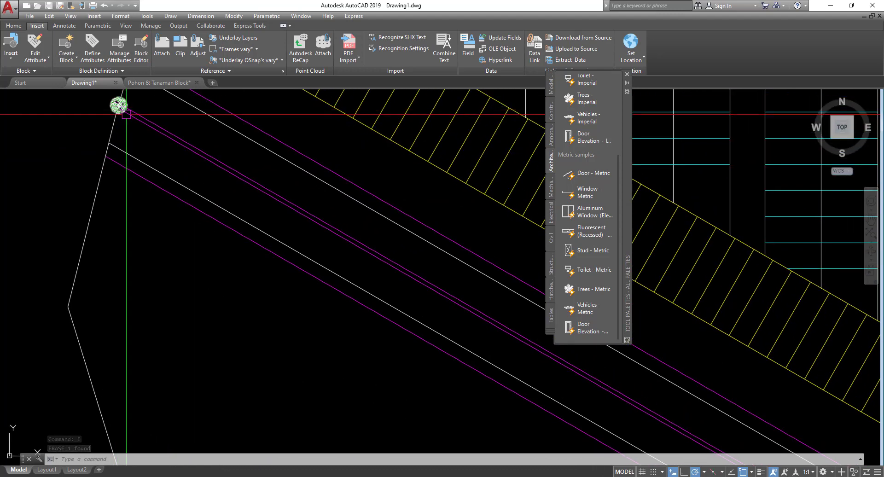
scroll(225, 176, down, 2)
middle_drag(242, 187, 183, 146)
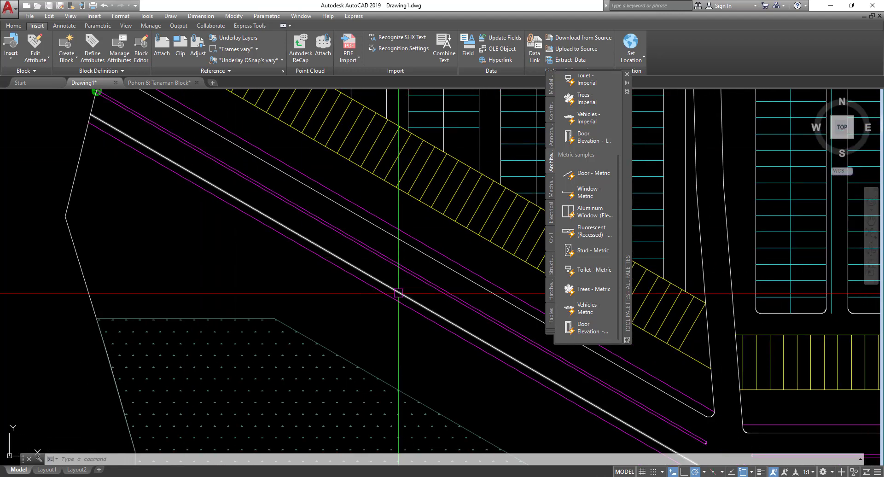
middle_drag(649, 417, 525, 348)
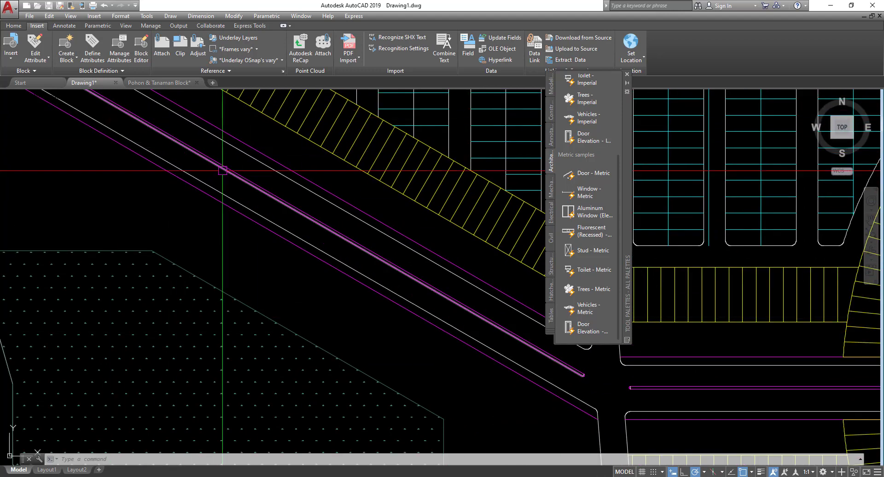
middle_drag(84, 105, 245, 211)
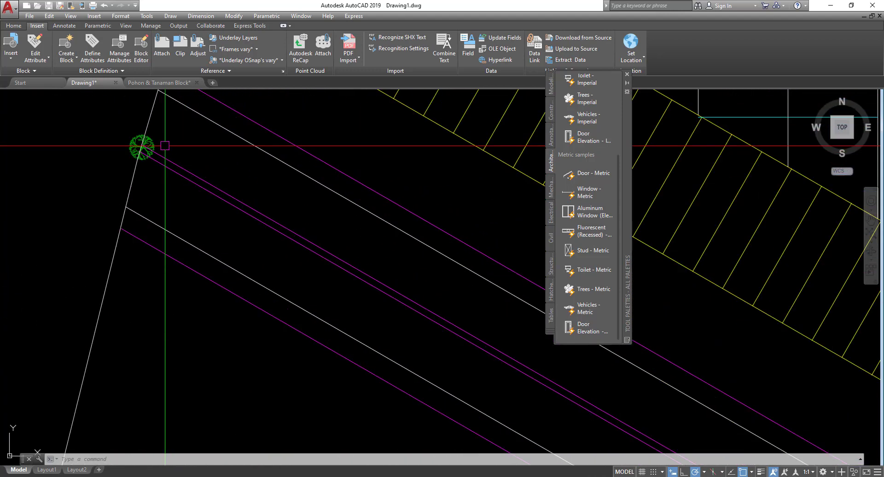
scroll(135, 160, up, 8)
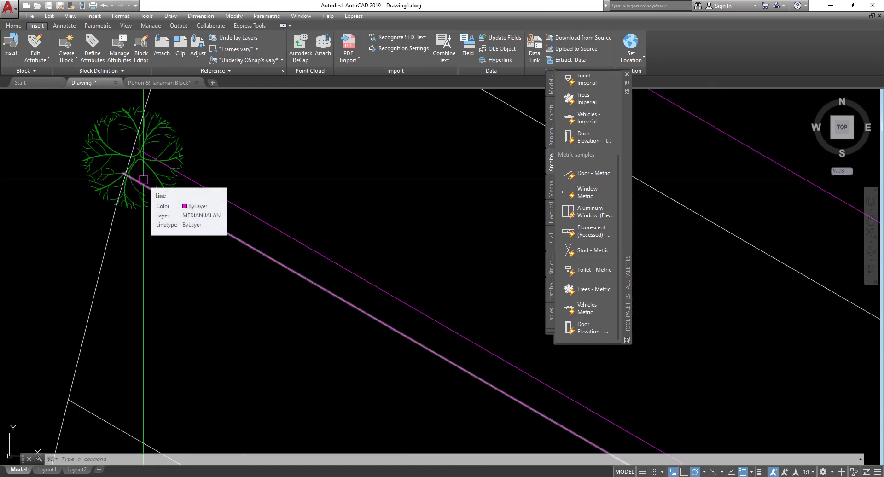
- Examine the green tree's fit between the two remaining median lines and along the neighbouring road
scroll(143, 180, down, 5)
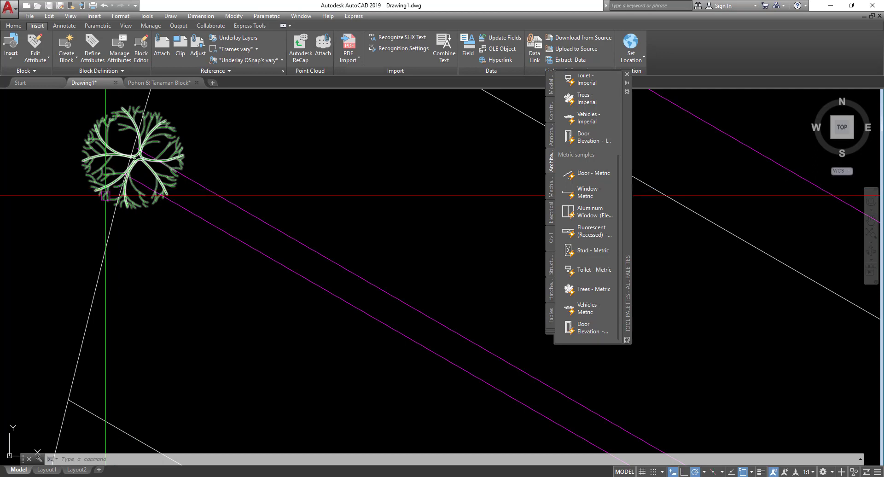
scroll(102, 184, up, 4)
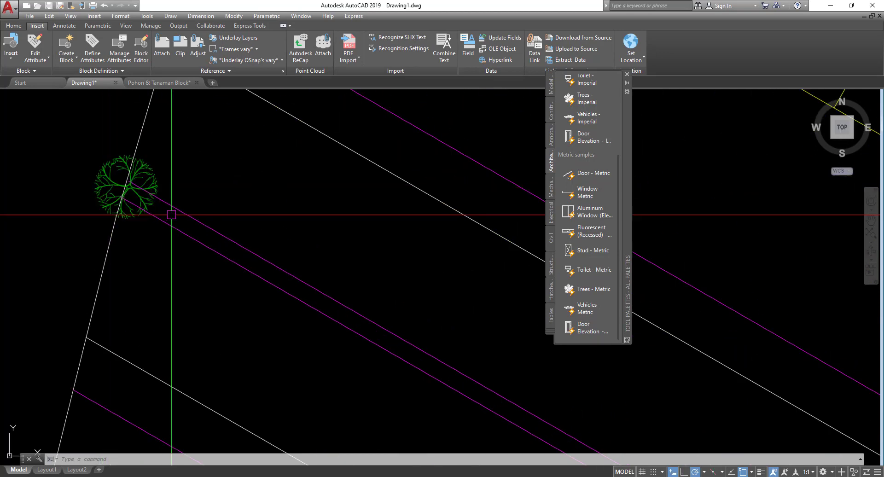
scroll(171, 215, down, 4)
middle_drag(280, 292, 204, 227)
middle_drag(65, 174, 180, 209)
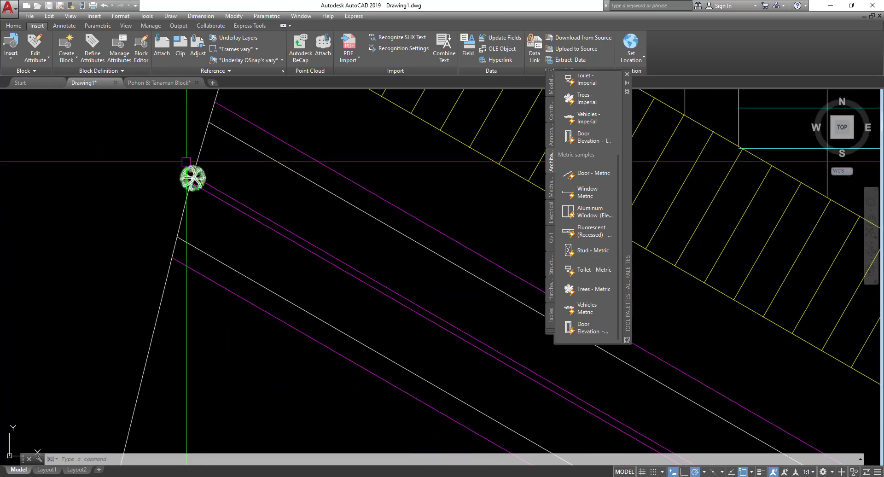
scroll(166, 162, up, 2)
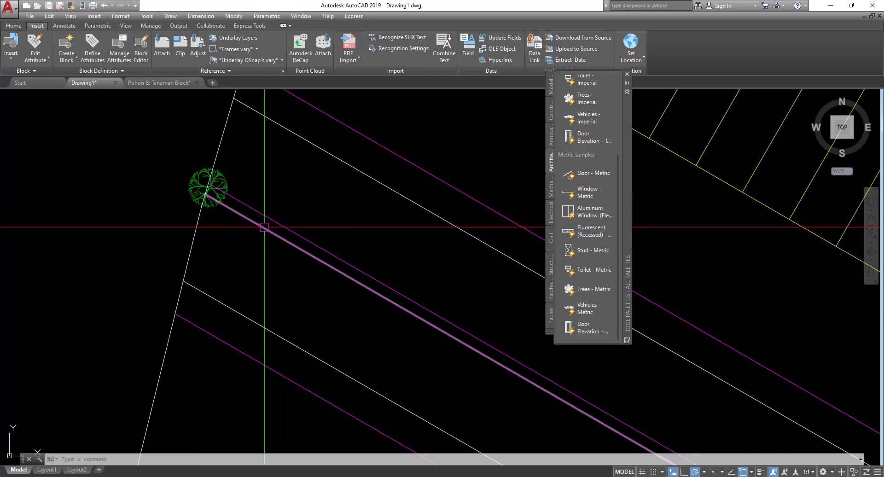
scroll(264, 222, down, 2)
scroll(145, 166, down, 1)
scroll(115, 138, down, 3)
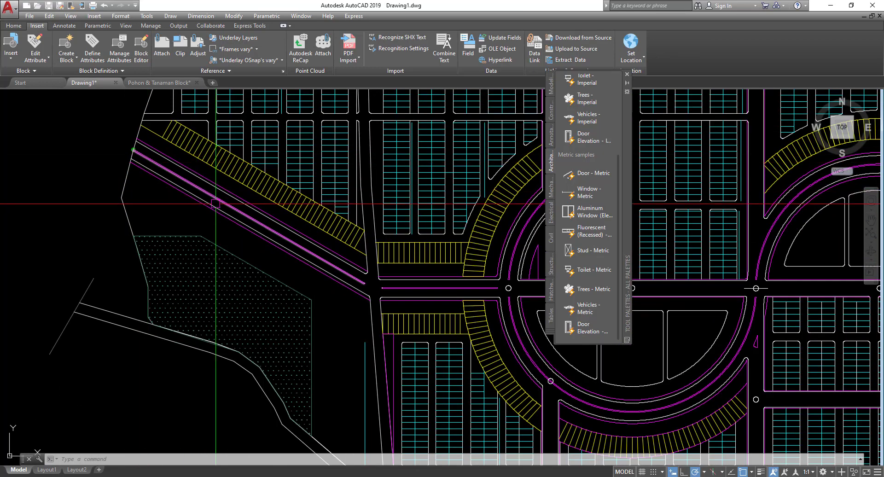
scroll(360, 278, up, 1)
middle_drag(360, 278, 355, 278)
scroll(152, 207, up, 3)
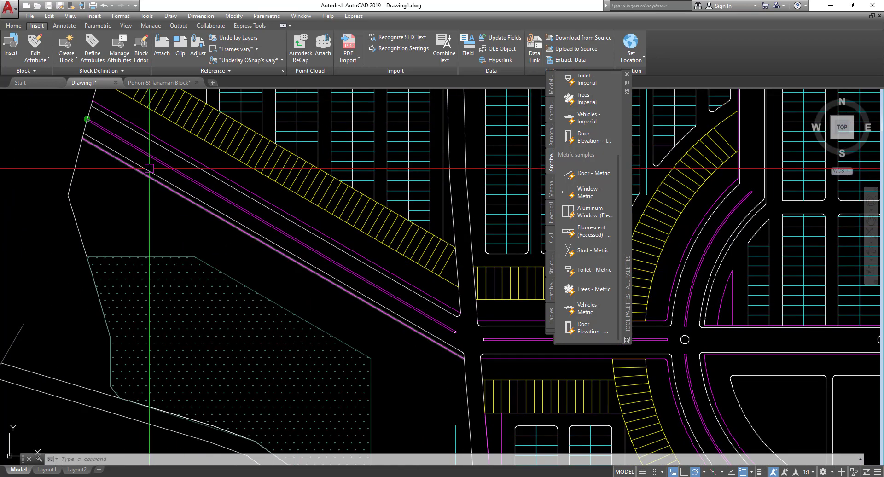
scroll(156, 175, up, 3)
scroll(205, 195, up, 5)
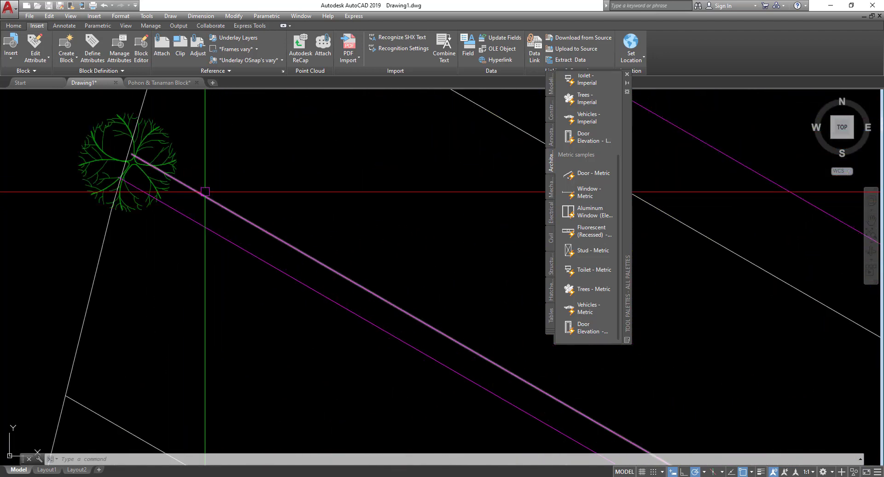
- Move the green tree from the median's western end to the empty area outside the site boundary
middle_drag(203, 191, 363, 288)
click(323, 250)
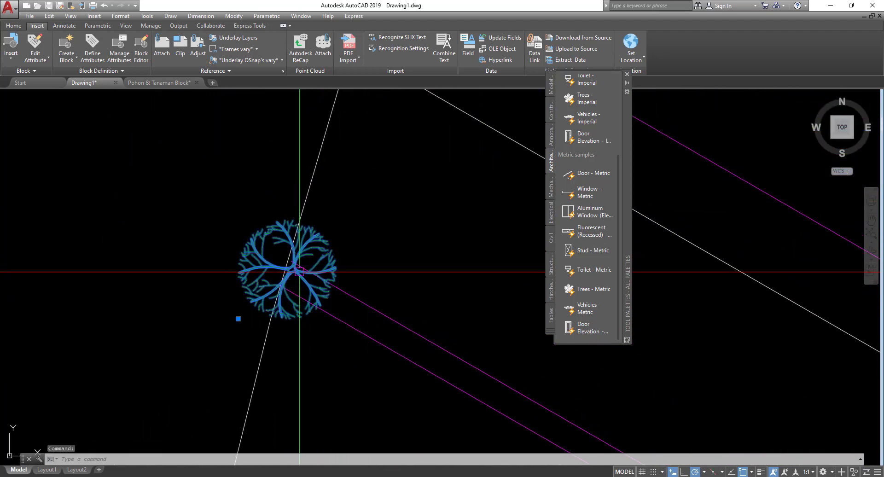
key(space)
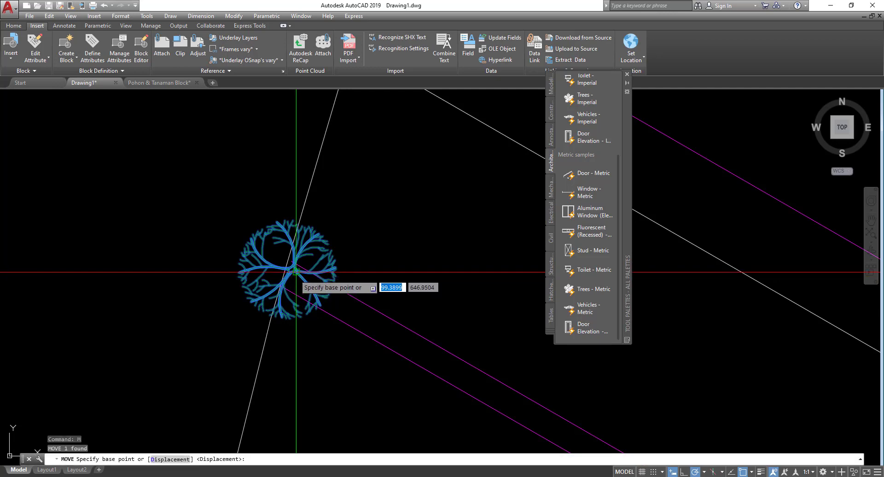
click(296, 271)
click(128, 175)
middle_drag(176, 214, 291, 270)
double_click(256, 225)
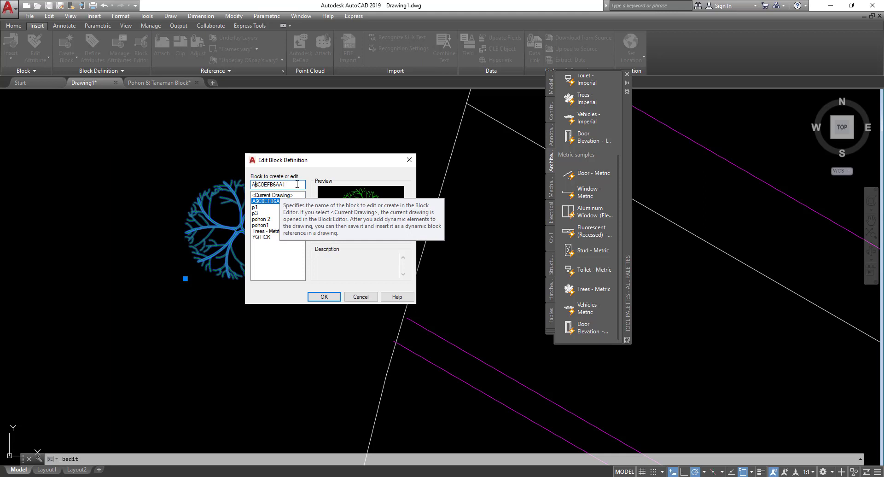
key(ctrl+a)
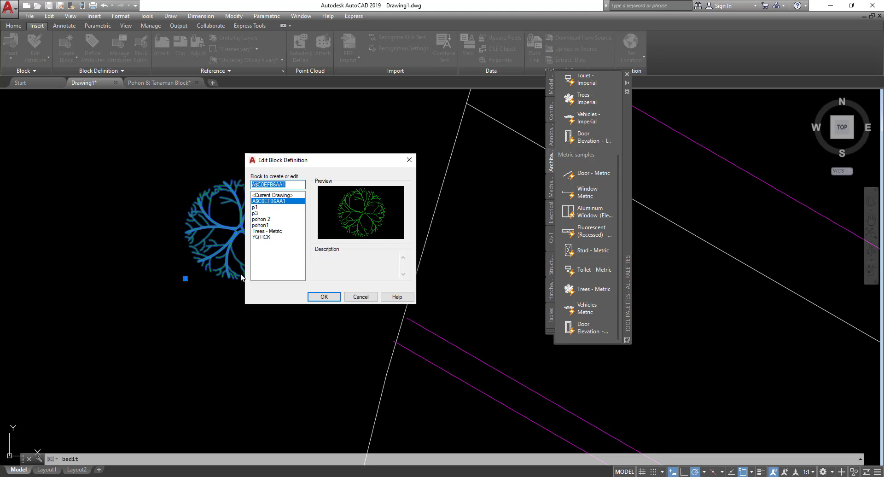
click(412, 162)
- Rename the green tree's block A$C0EFB6AA1 as TANAMAN 1
double_click(247, 219)
click(187, 221)
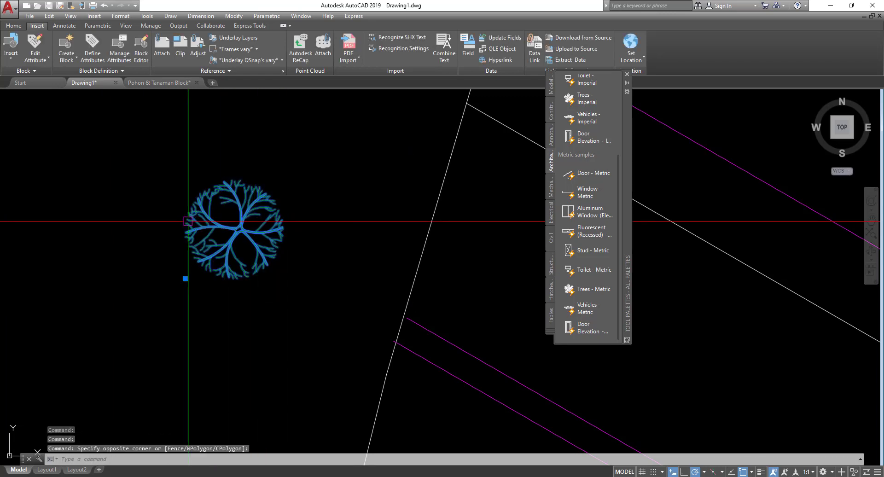
text(RENA)
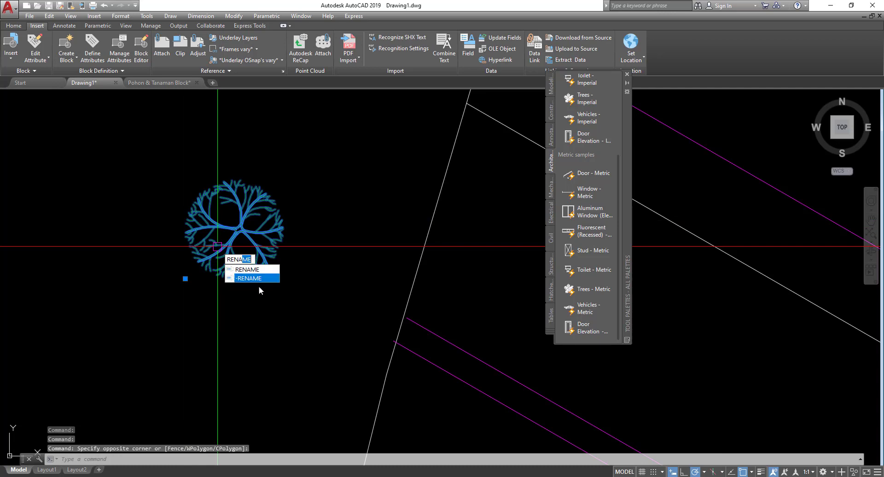
key(Return)
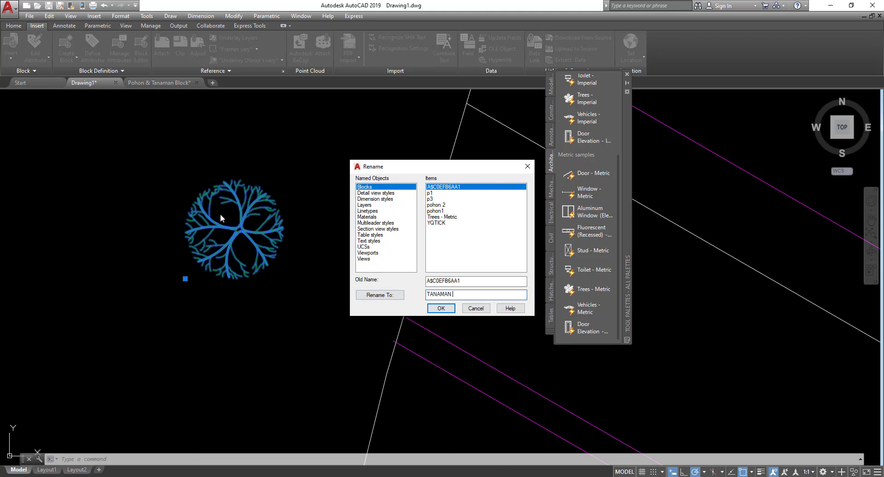
click(441, 307)
- Inspect the TANAMAN 1 block in the Block Editor and return to the drawing
double_click(253, 233)
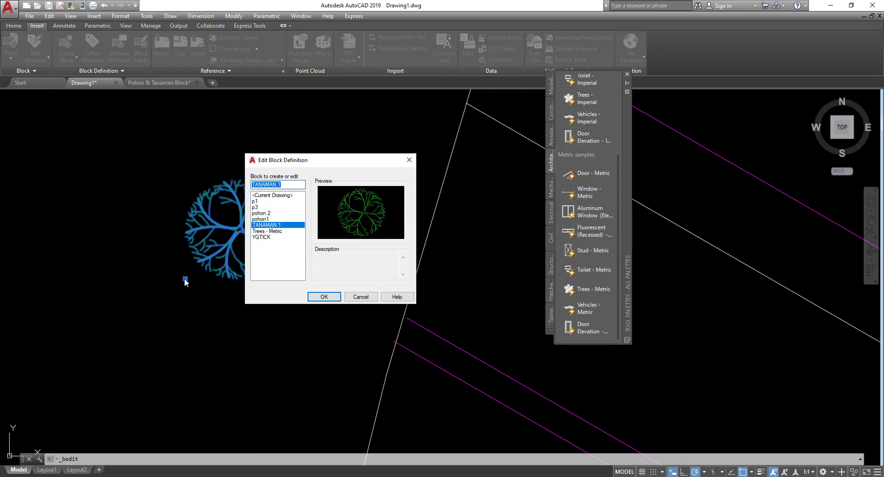
click(322, 296)
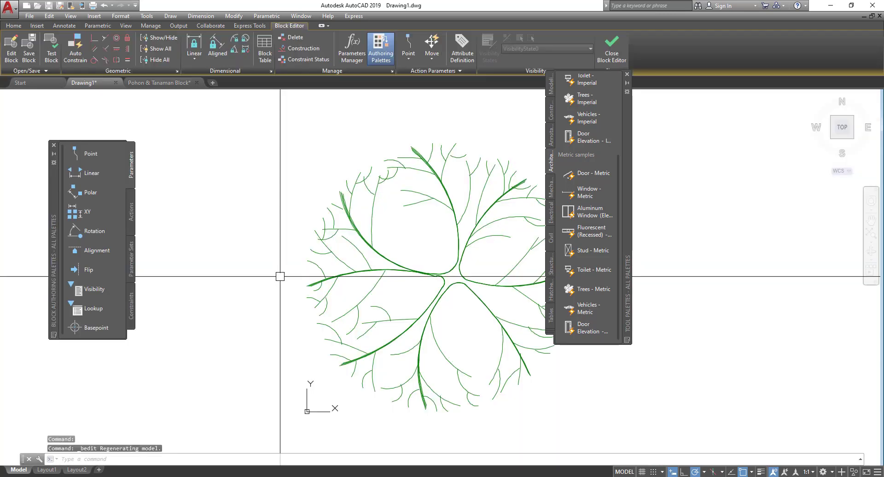
click(615, 51)
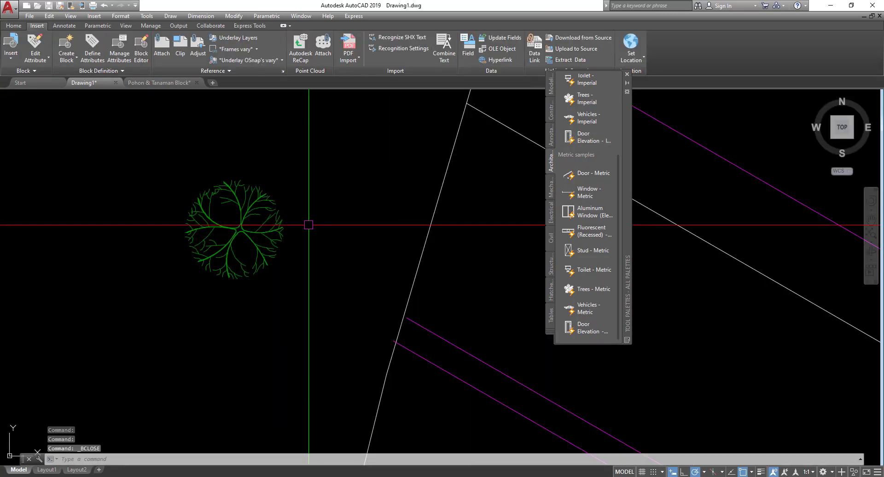
- Try adding a Point parameter at the centre of the TANAMAN 1 block, then close the Block Editor
double_click(278, 237)
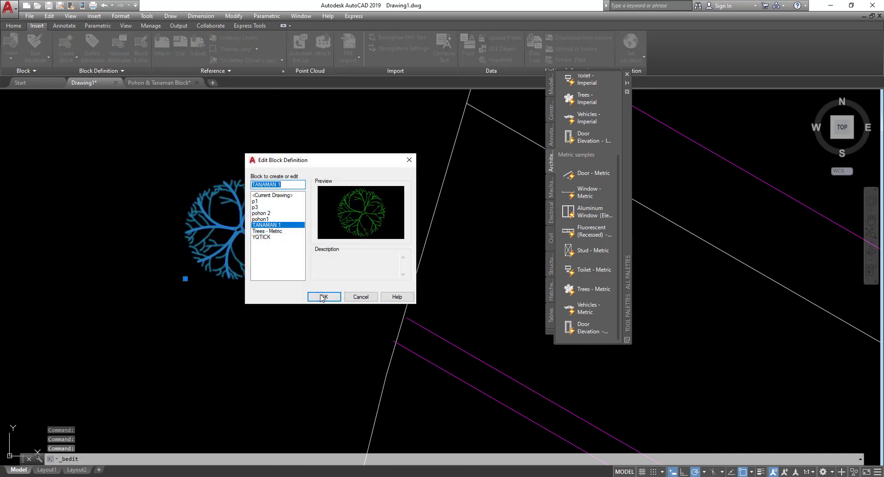
click(323, 296)
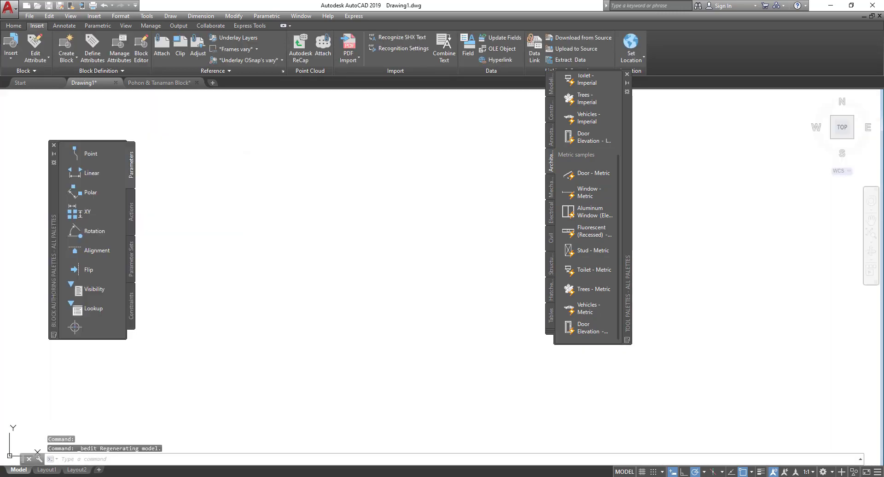
click(89, 154)
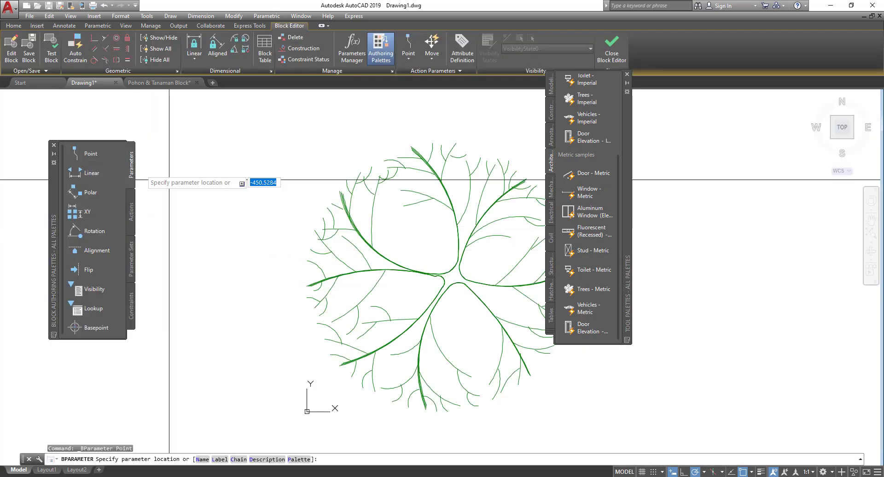
scroll(432, 283, up, 5)
click(449, 279)
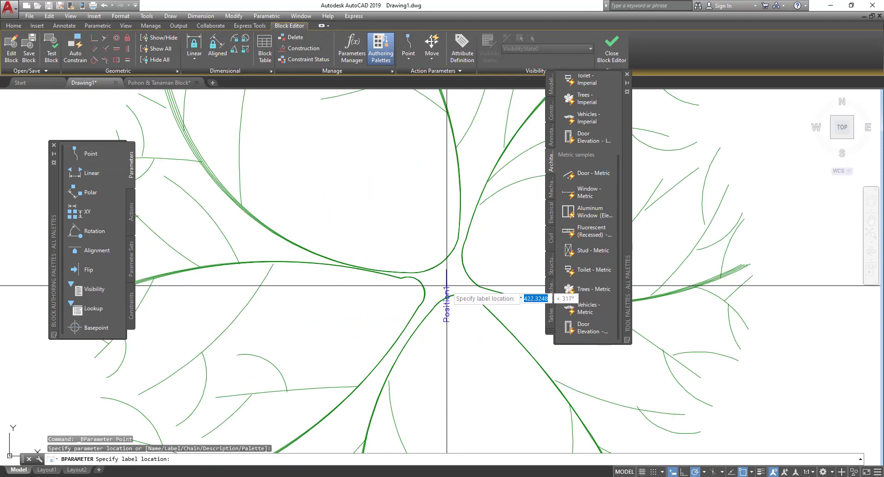
click(446, 285)
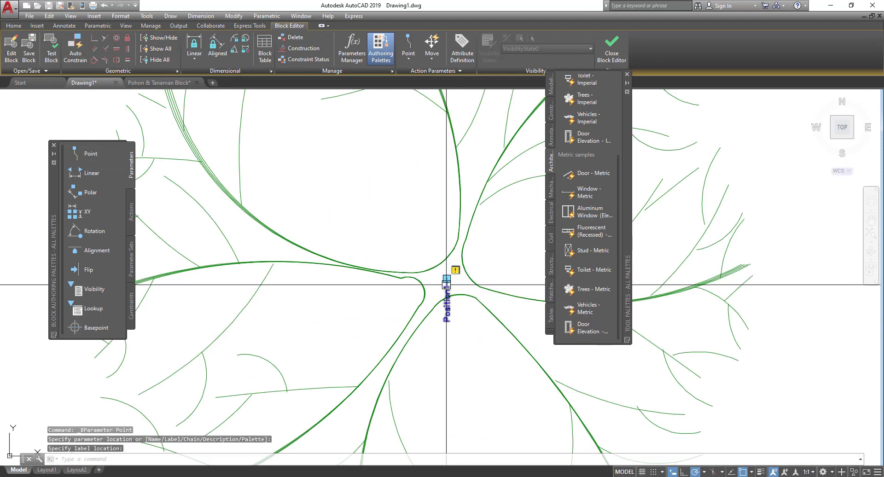
click(611, 50)
click(395, 227)
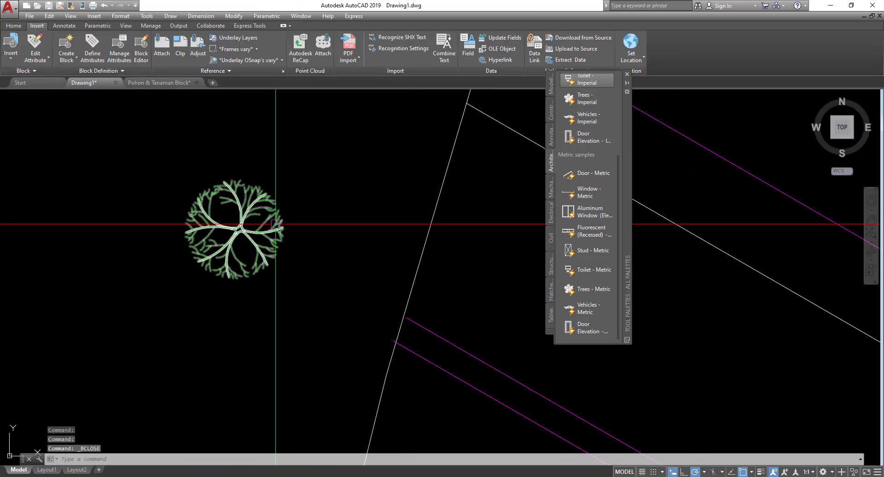
- Explode the green tree block outside the site boundary
scroll(232, 203, down, 8)
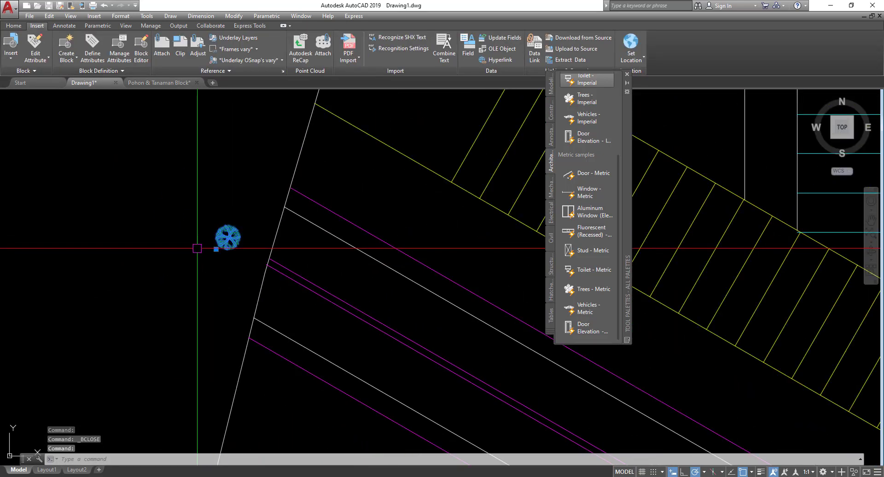
scroll(195, 251, up, 7)
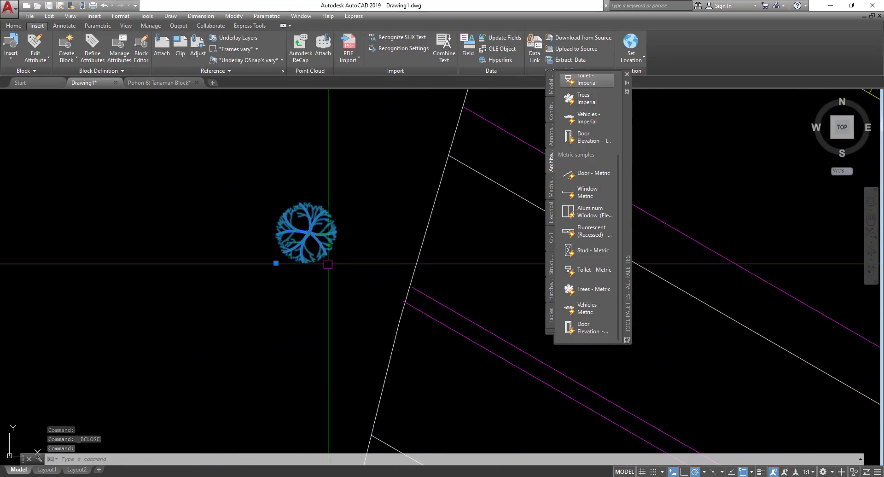
scroll(315, 198, up, 5)
scroll(306, 231, down, 4)
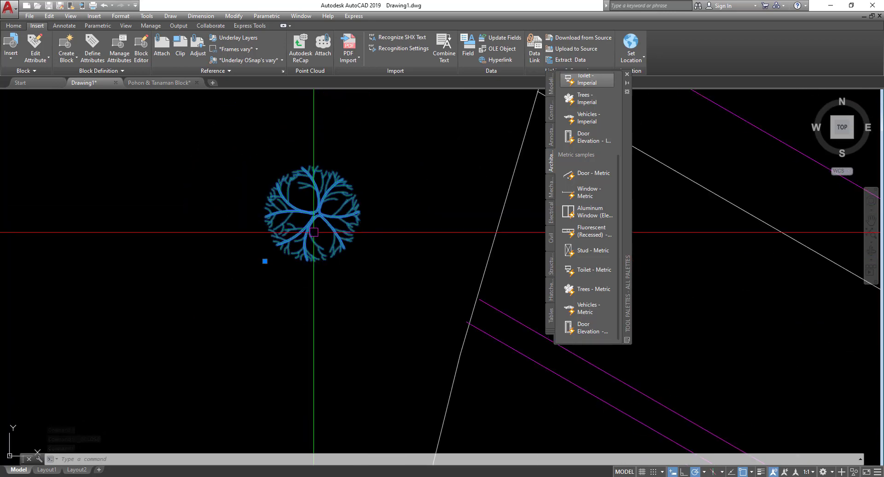
scroll(308, 234, up, 1)
text(X)
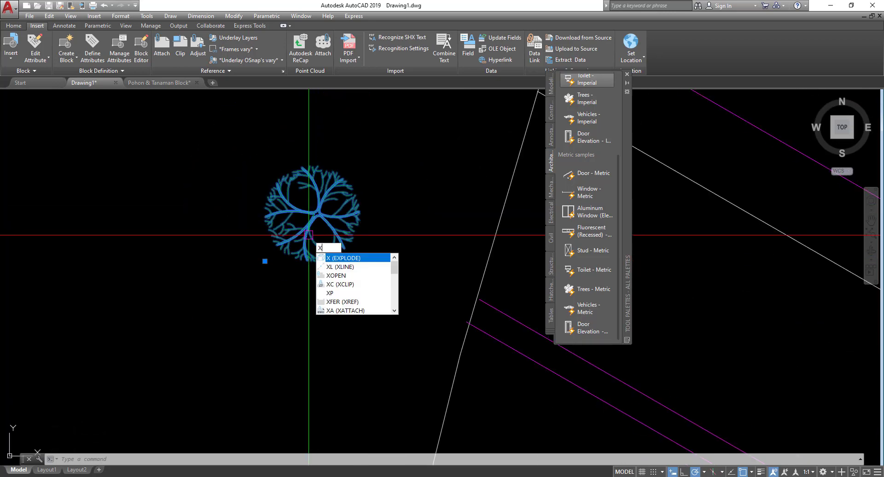
key(Return)
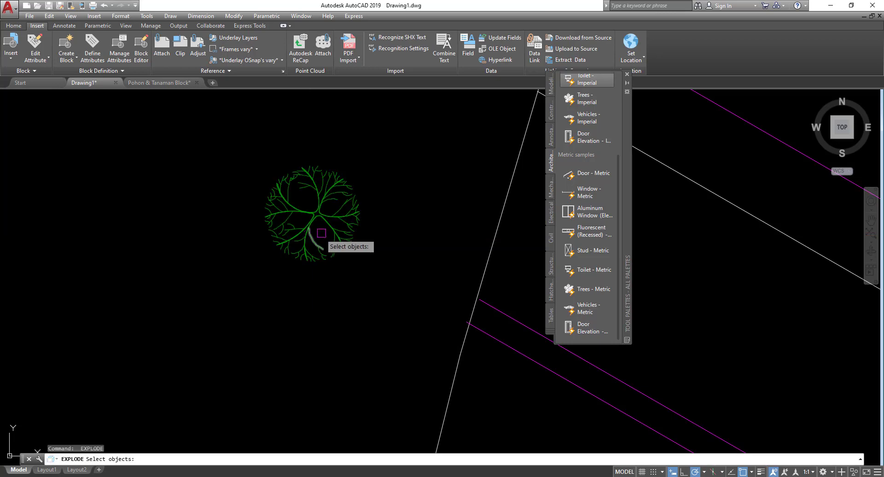
key(Escape)
- Check that the exploded tree's branches can be selected individually and clear the selection
scroll(323, 215, up, 3)
scroll(323, 216, up, 2)
click(271, 196)
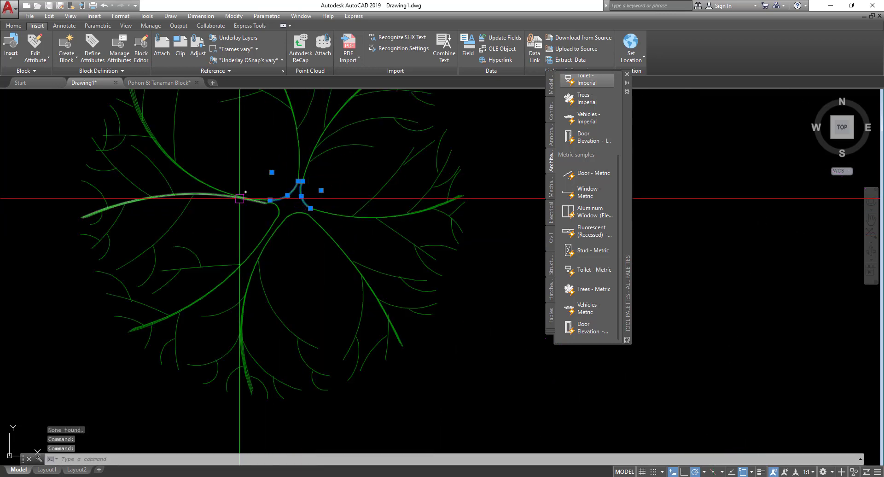
click(238, 197)
click(178, 172)
key(Escape)
- Scale all parts of the exploded tree by a factor of about 1.61 from its centre
scroll(186, 191, down, 8)
scroll(180, 189, up, 3)
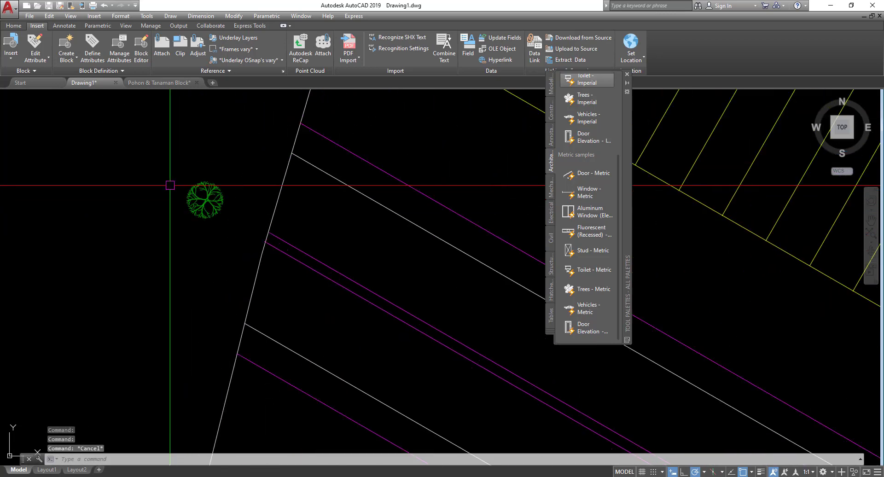
click(181, 161)
scroll(239, 233, up, 2)
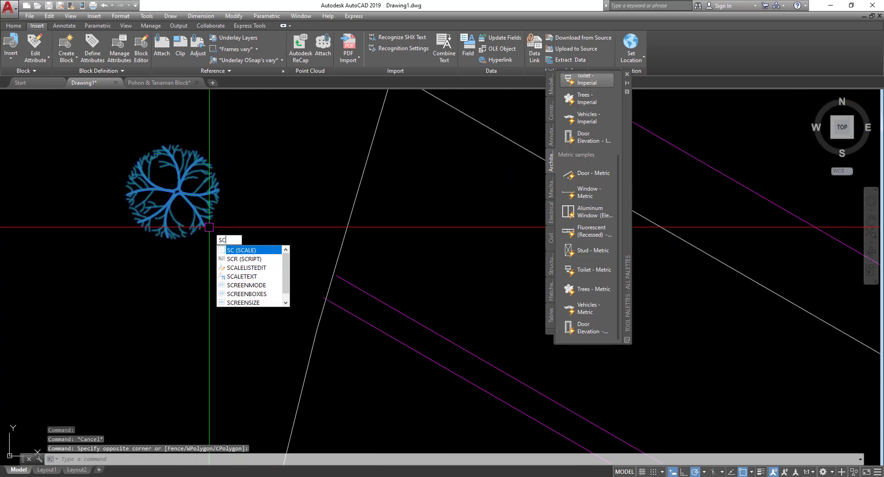
key(Return)
scroll(177, 194, up, 2)
click(177, 194)
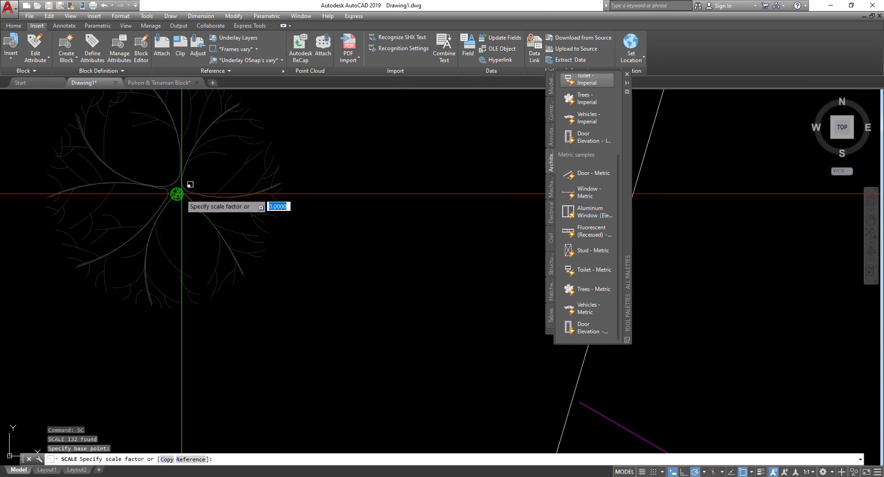
scroll(198, 191, down, 5)
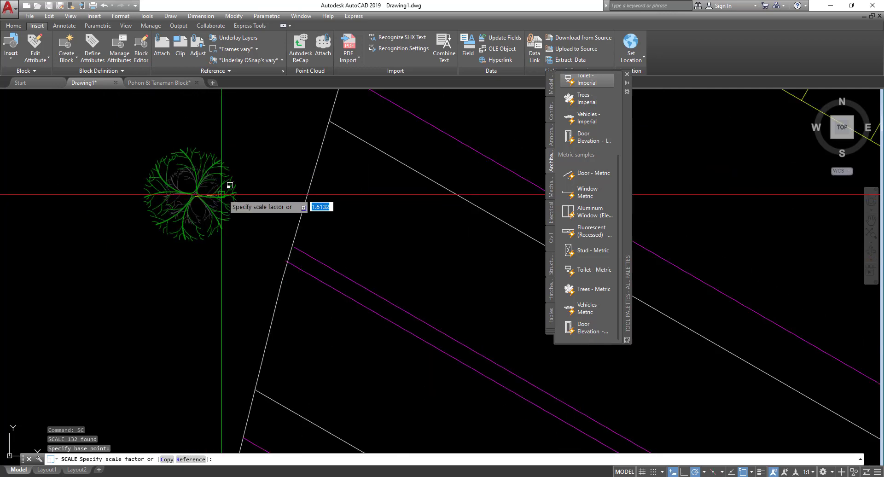
click(221, 195)
scroll(242, 222, down, 4)
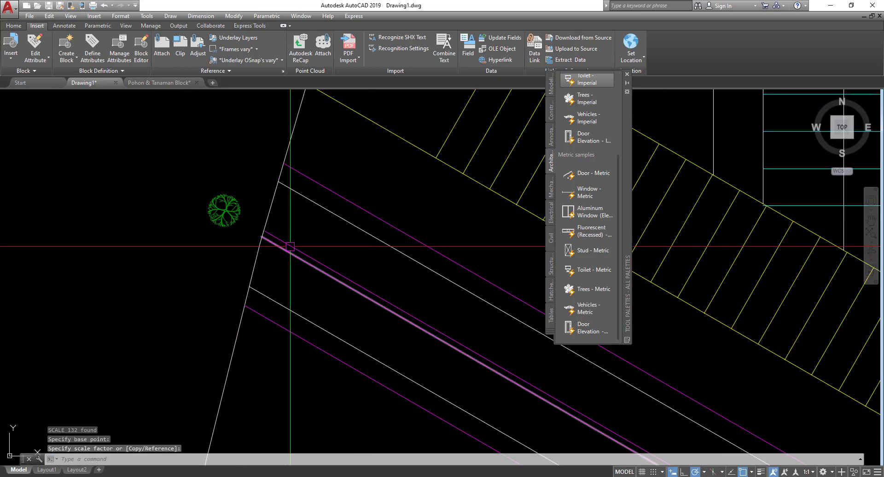
scroll(258, 234, down, 3)
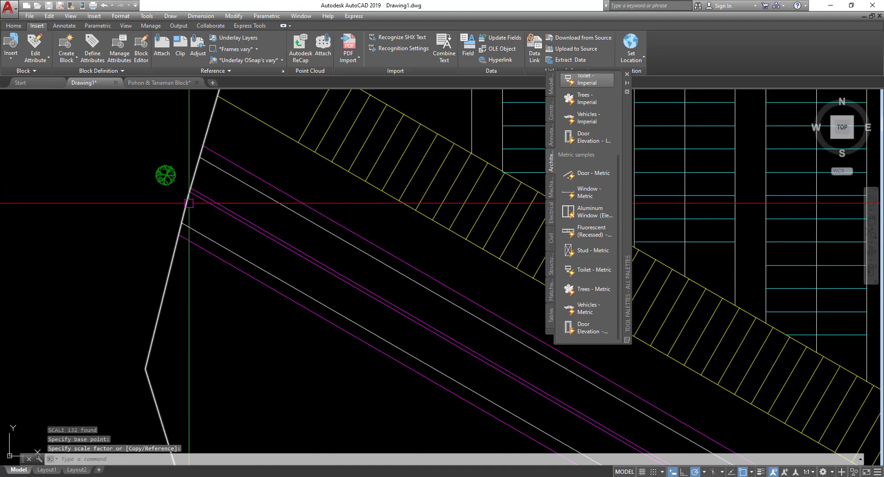
- Move the entire scaled tree a short distance by its centre, keeping it outside the site boundary
scroll(201, 198, up, 4)
click(150, 177)
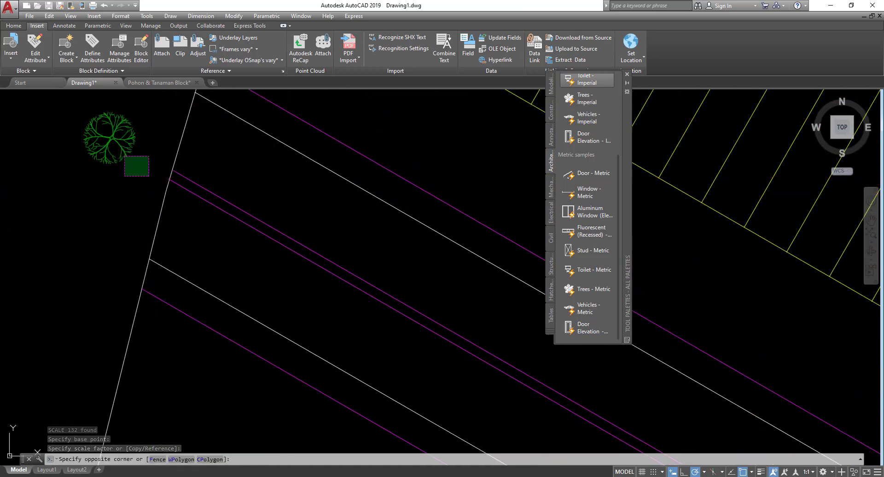
click(67, 112)
middle_drag(164, 188, 209, 249)
text(m)
key(space)
click(152, 197)
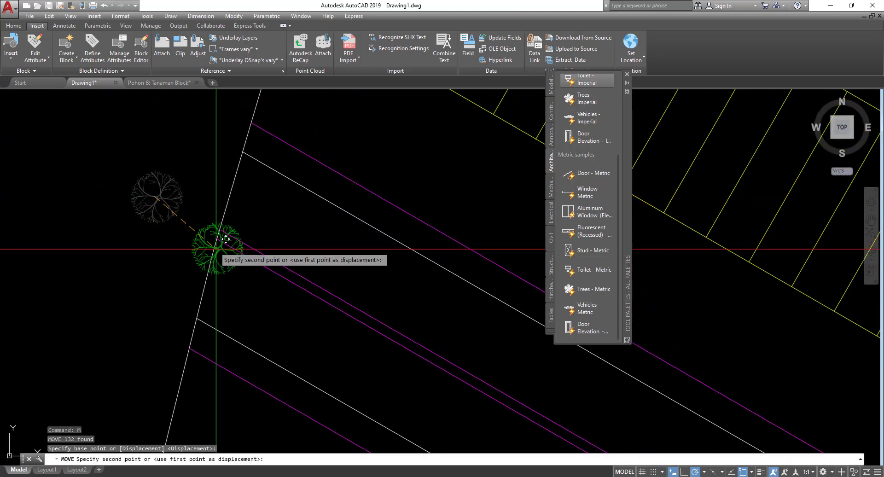
scroll(240, 254, up, 2)
scroll(126, 203, down, 3)
middle_drag(127, 203, 226, 231)
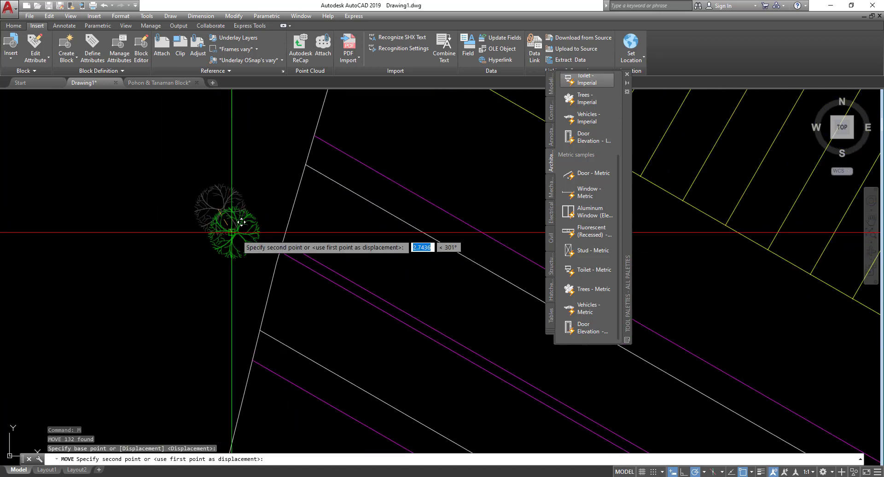
scroll(215, 232, up, 3)
click(213, 232)
click(132, 132)
click(272, 294)
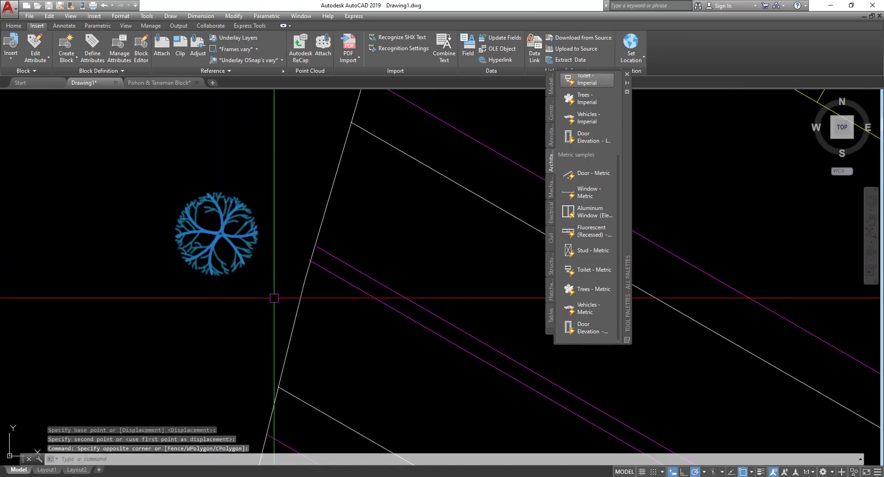
click(103, 132)
click(257, 297)
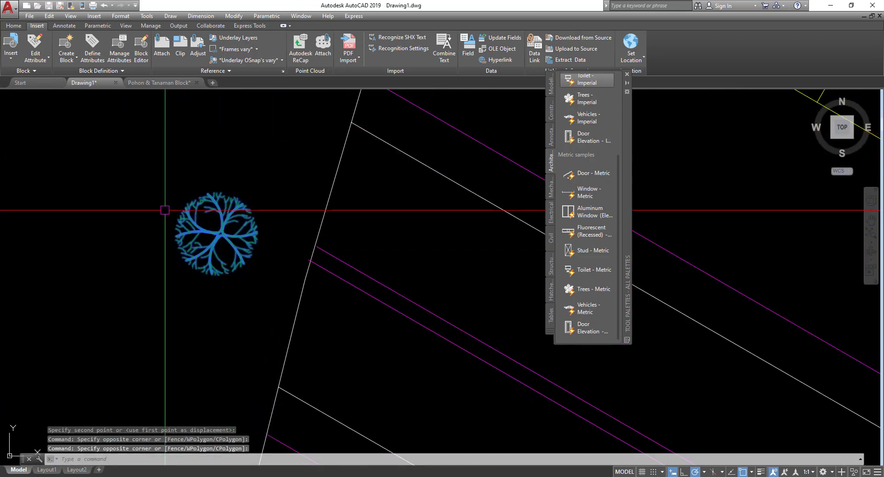
key(Escape)
- Start a block definition named TANAMAN 2 from all parts of the tree
click(148, 145)
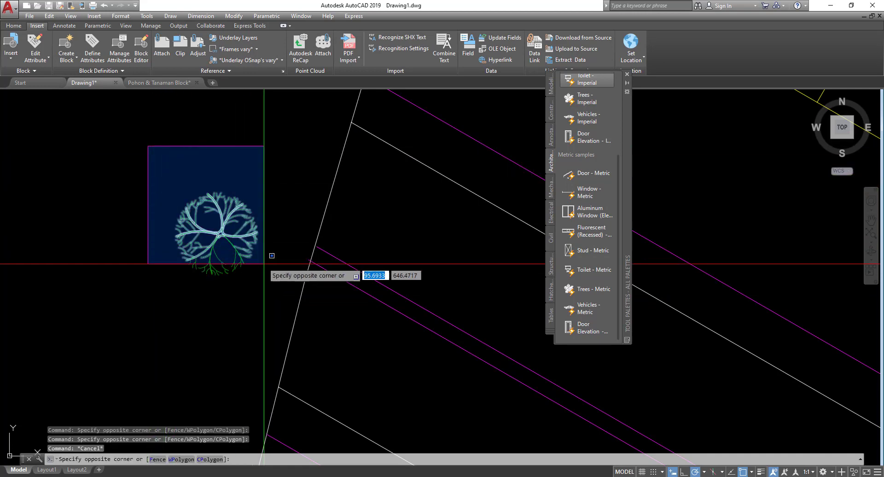
click(265, 291)
click(270, 288)
click(152, 183)
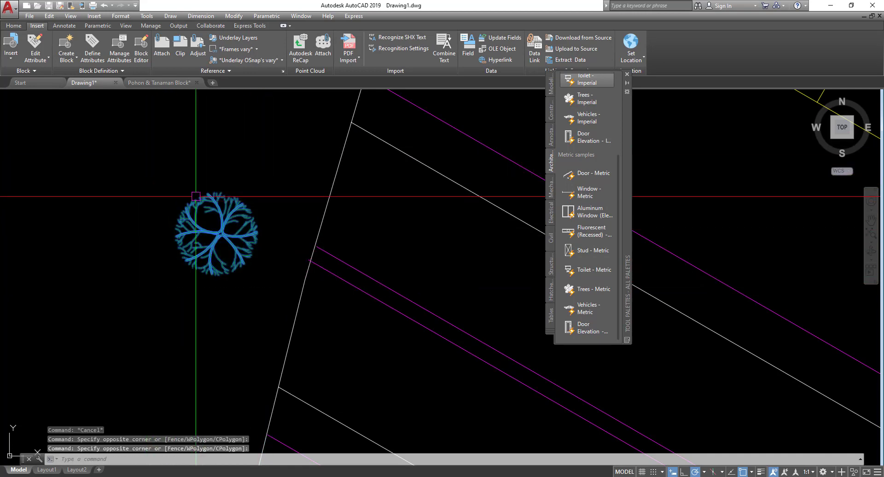
text(b)
key(Return)
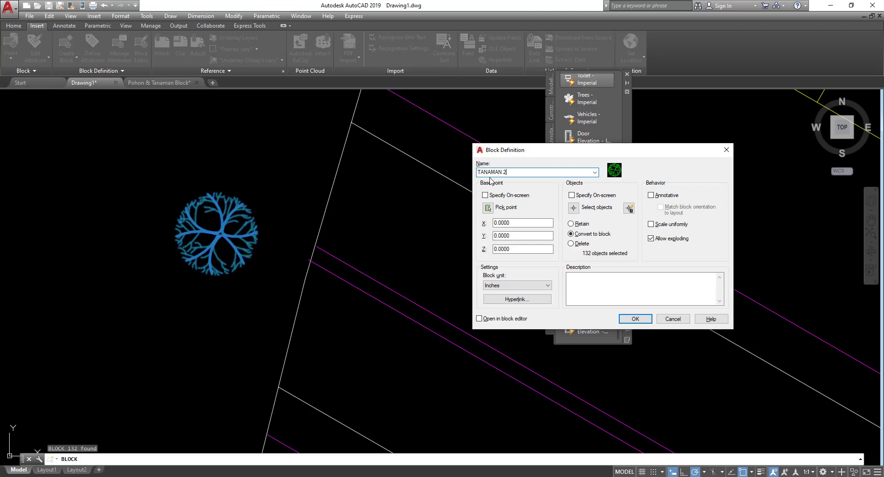
- Set the TANAMAN 2 base point at the centre where the branches meet and create the block
click(487, 208)
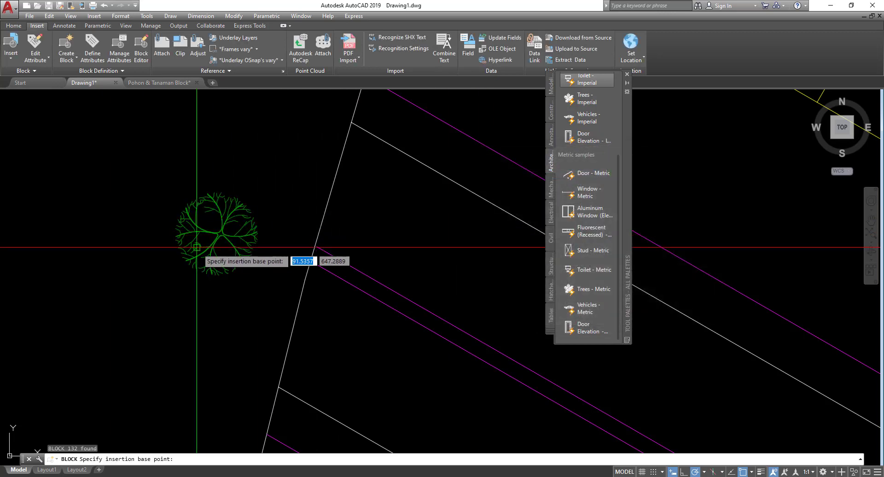
scroll(216, 248, up, 10)
click(339, 161)
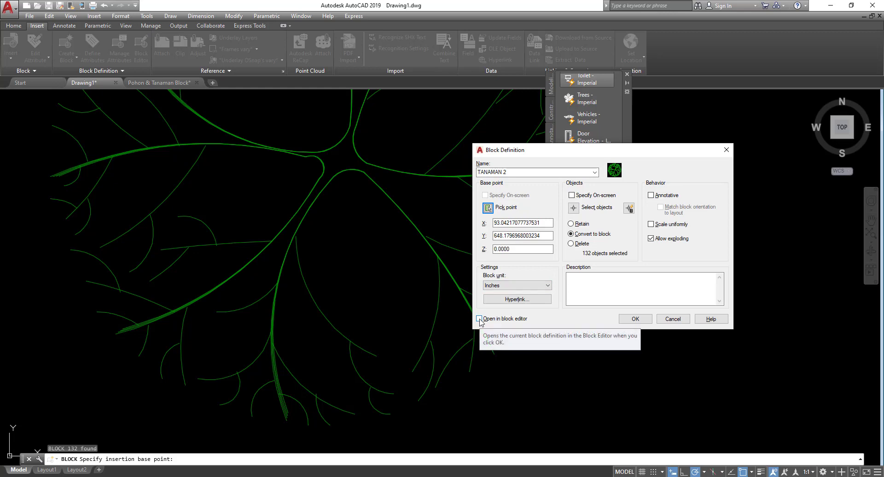
drag(518, 154, 458, 133)
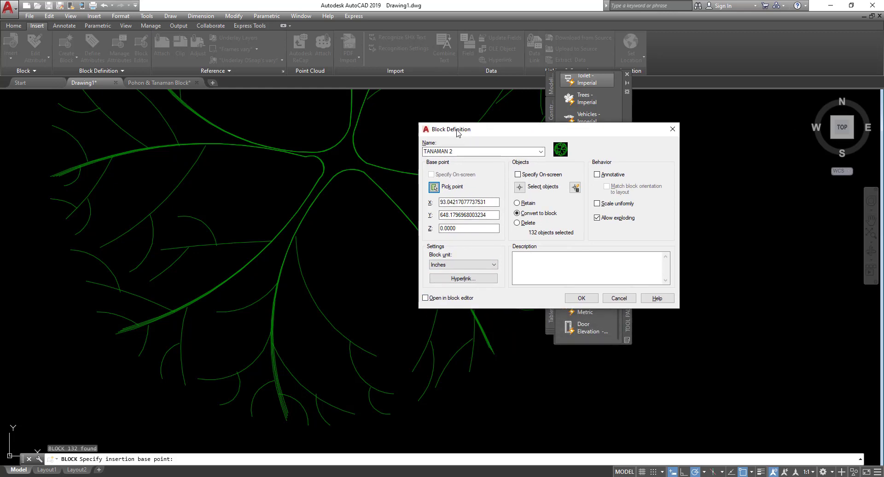
click(581, 298)
scroll(306, 239, down, 10)
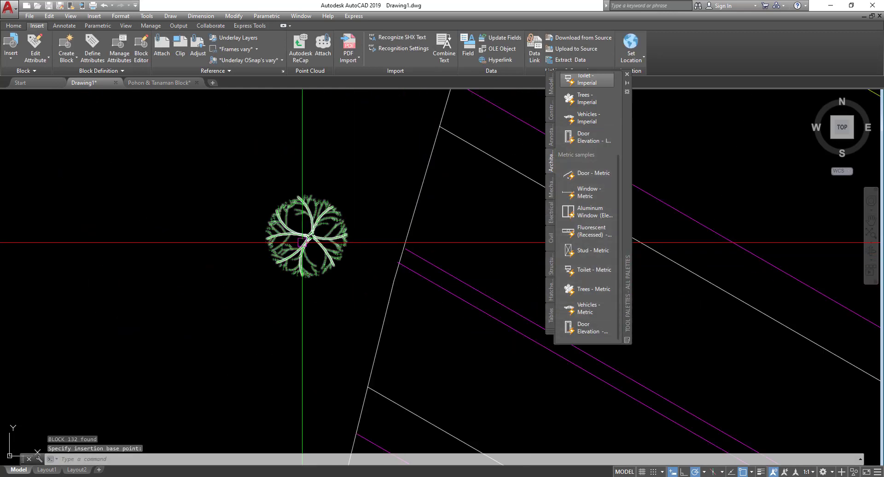
- Check that the new tree block selects as a single object and clear the selection
scroll(306, 240, up, 6)
click(307, 240)
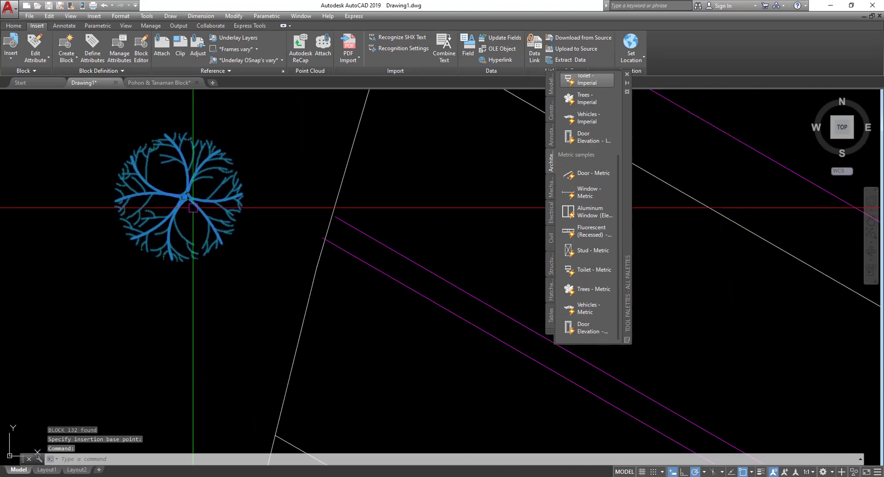
key(Escape)
- Measure the distance between the ends of the two magenta road median lines near the site boundary
scroll(301, 248, down, 5)
scroll(301, 249, up, 5)
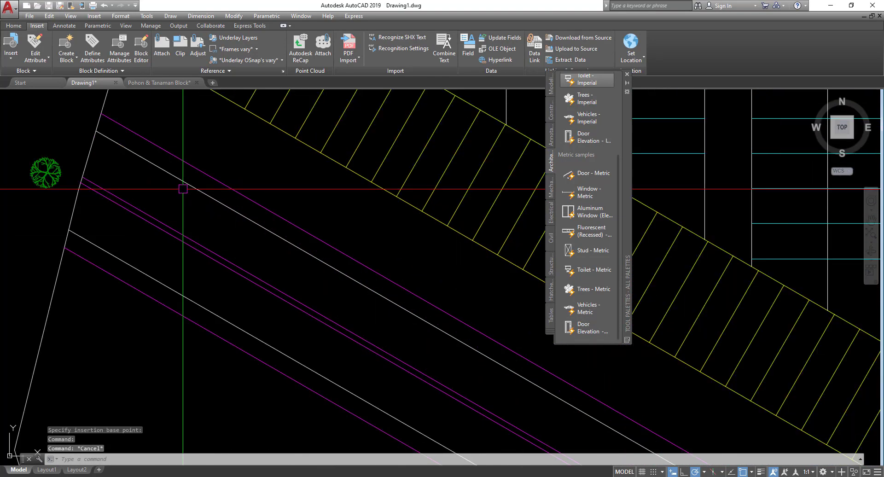
scroll(125, 233, up, 12)
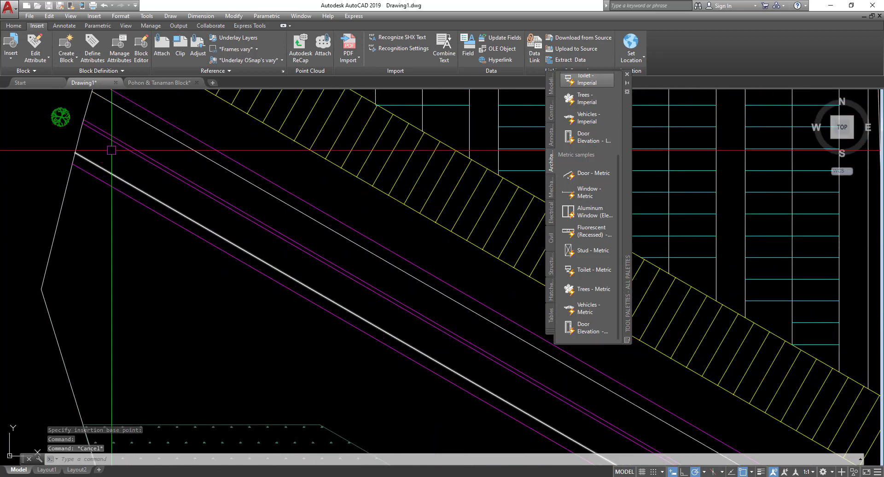
scroll(138, 179, up, 4)
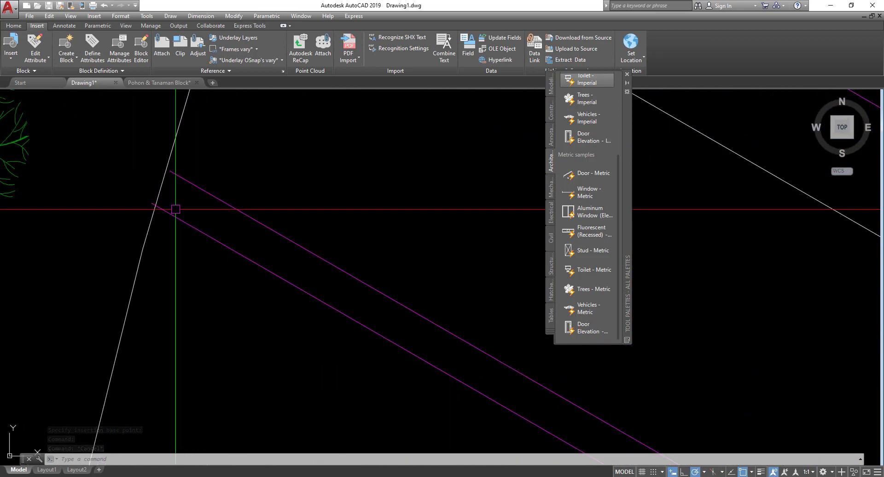
click(12, 25)
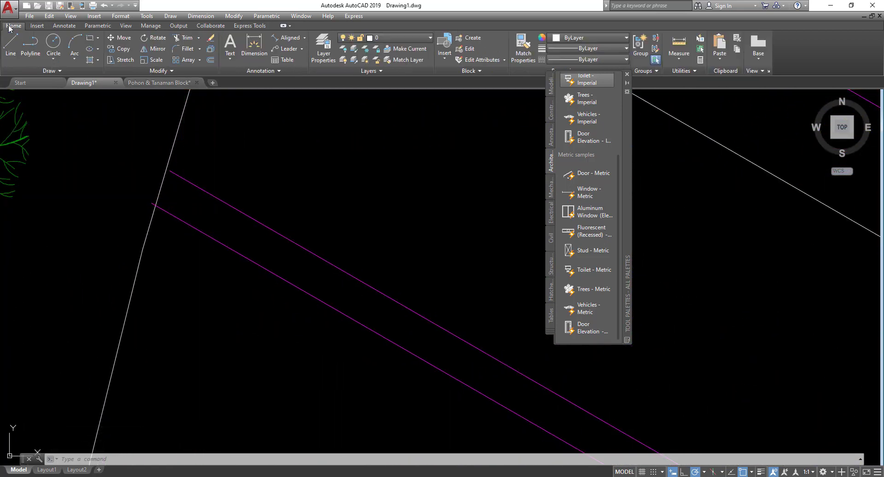
click(687, 57)
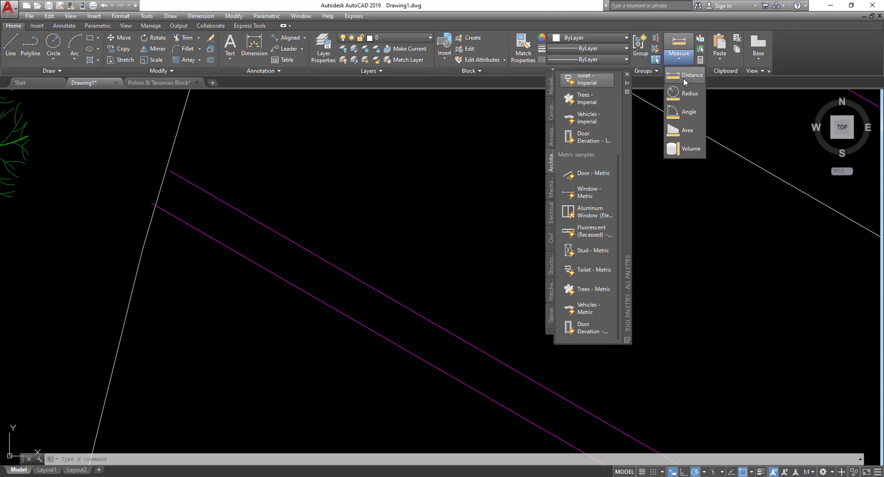
click(682, 96)
click(171, 170)
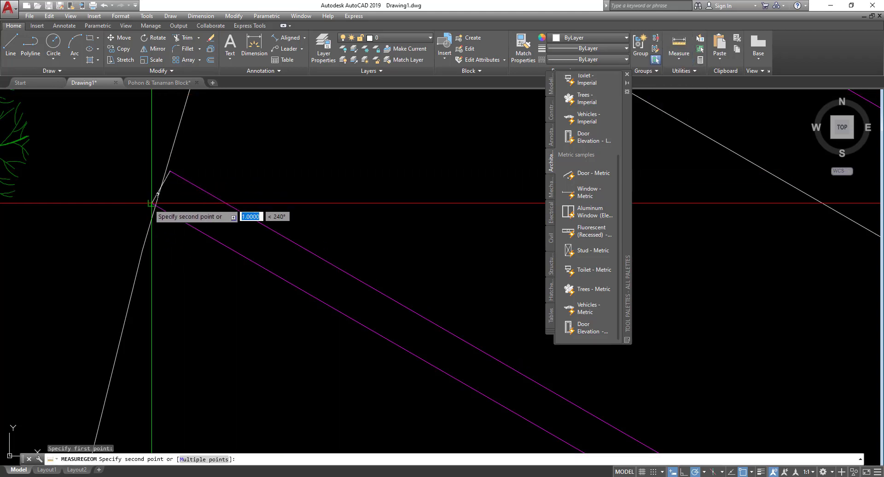
click(150, 203)
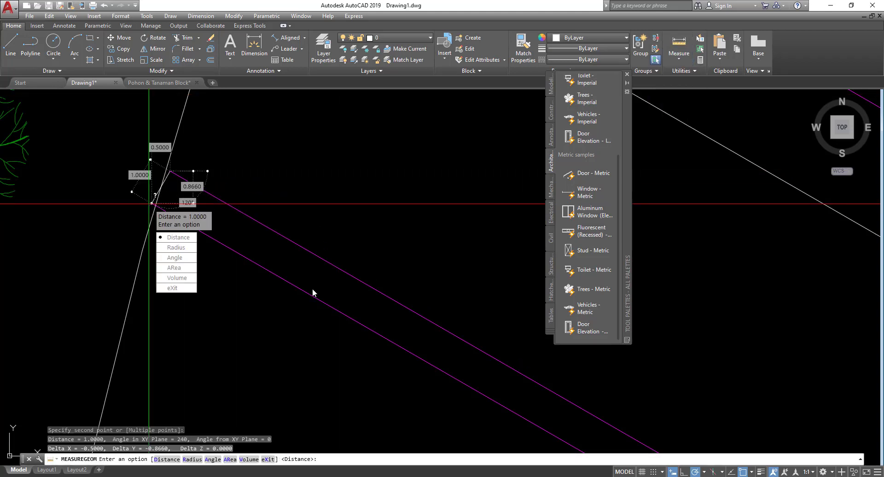
key(Escape)
- Offset the upper magenta median line by 0.5 towards the lower one to create a centre line
scroll(302, 225, down, 2)
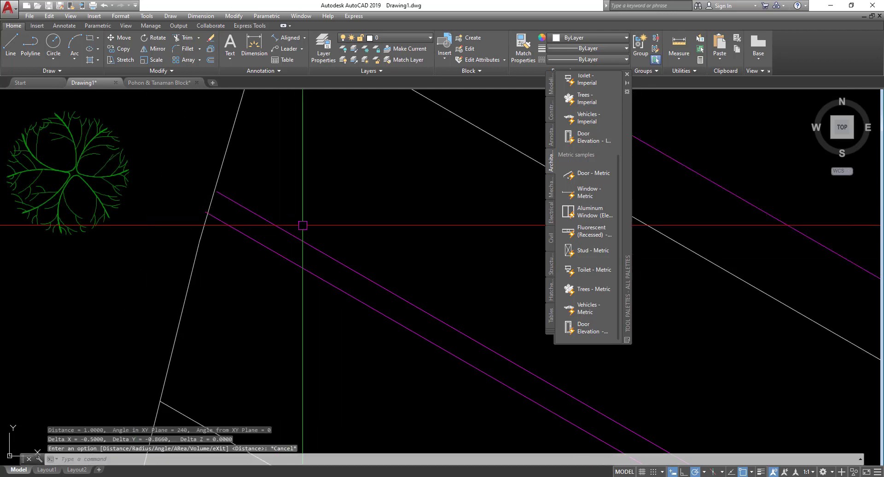
text(o)
key(Return)
key(Return)
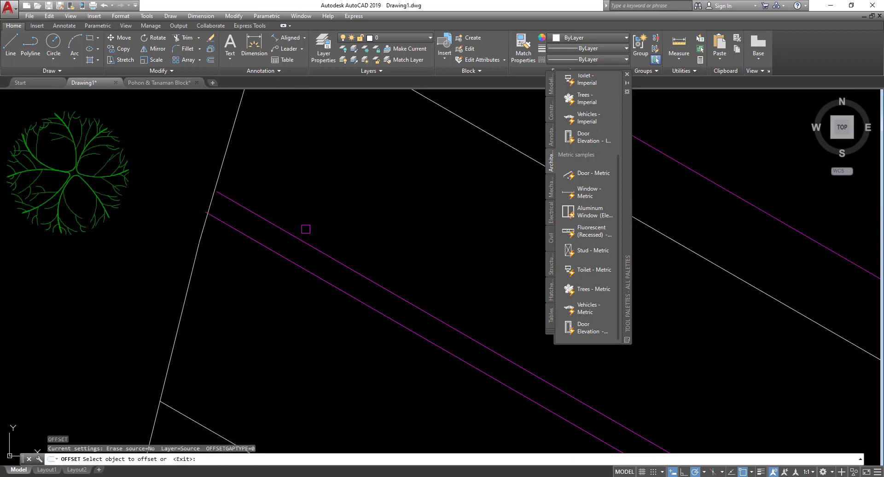
click(287, 233)
scroll(248, 234, down, 5)
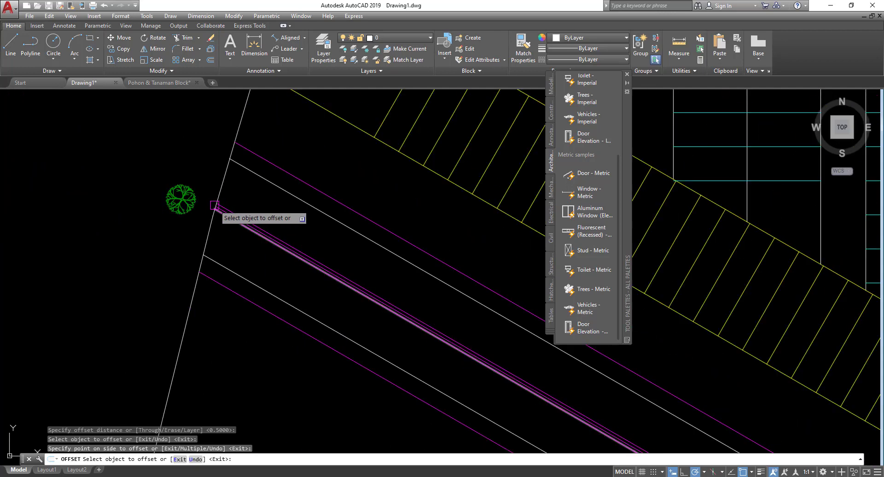
scroll(117, 157, up, 8)
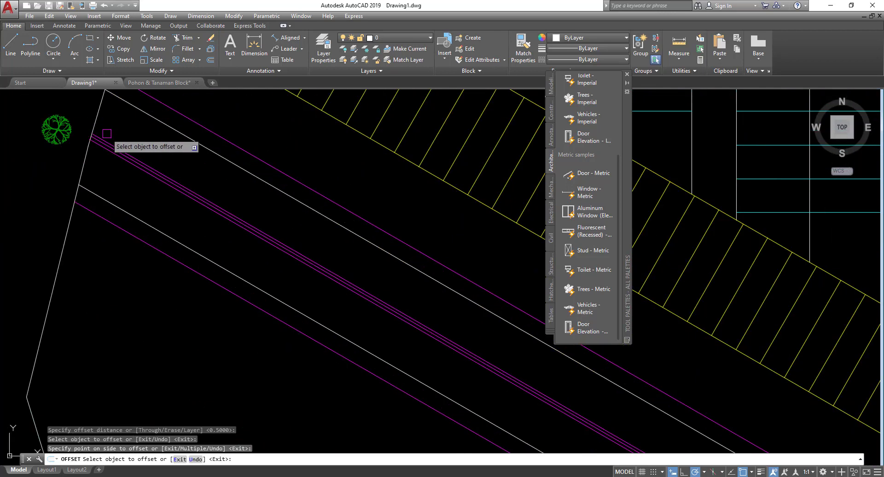
key(Escape)
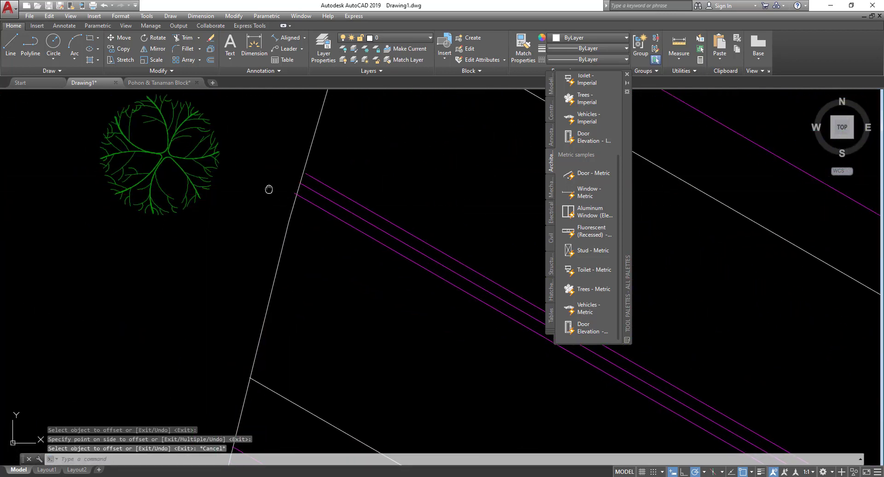
- Run MEASURE on the median centre line with the TANAMAN 2 block, aligned with the line
scroll(257, 276, up, 4)
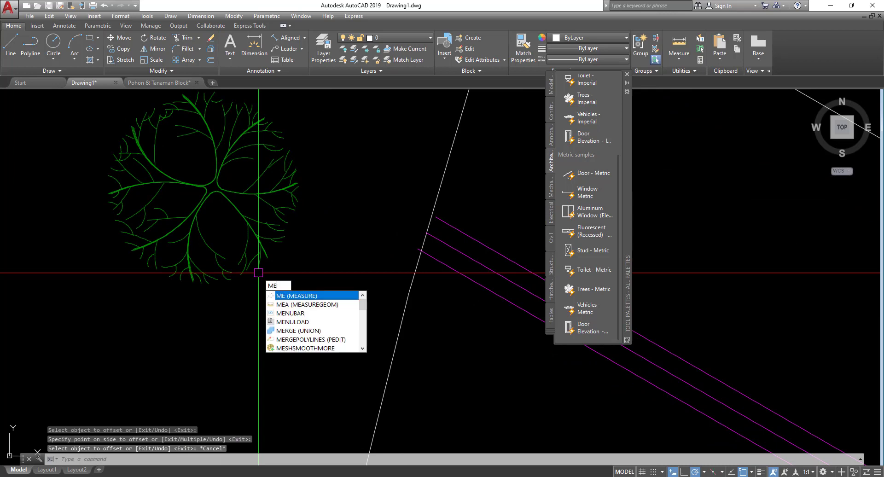
click(303, 296)
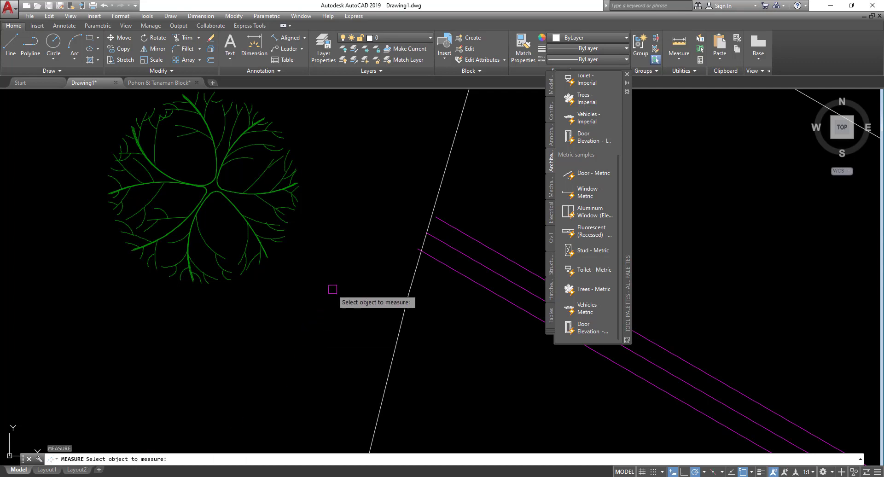
middle_drag(278, 275, 160, 238)
scroll(342, 216, down, 3)
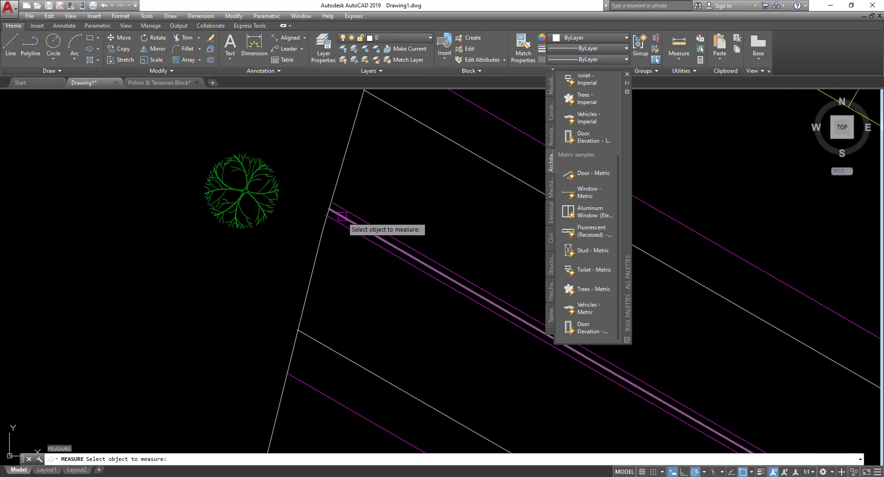
click(342, 217)
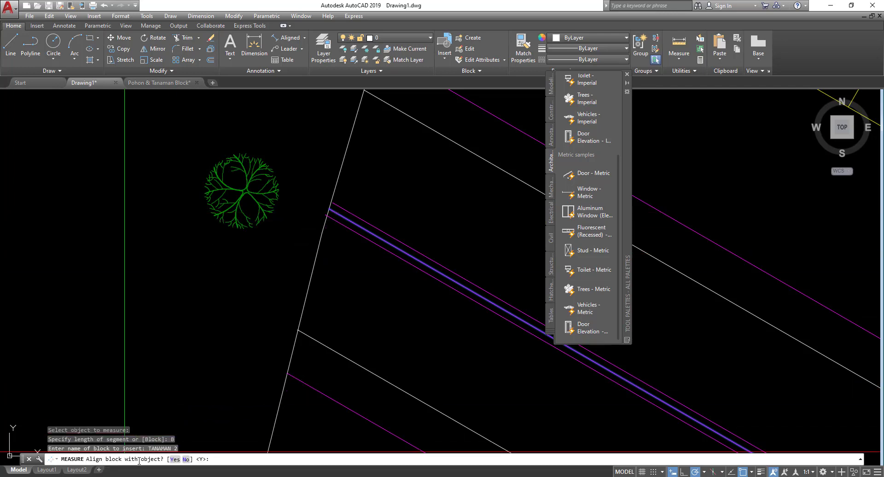
click(174, 459)
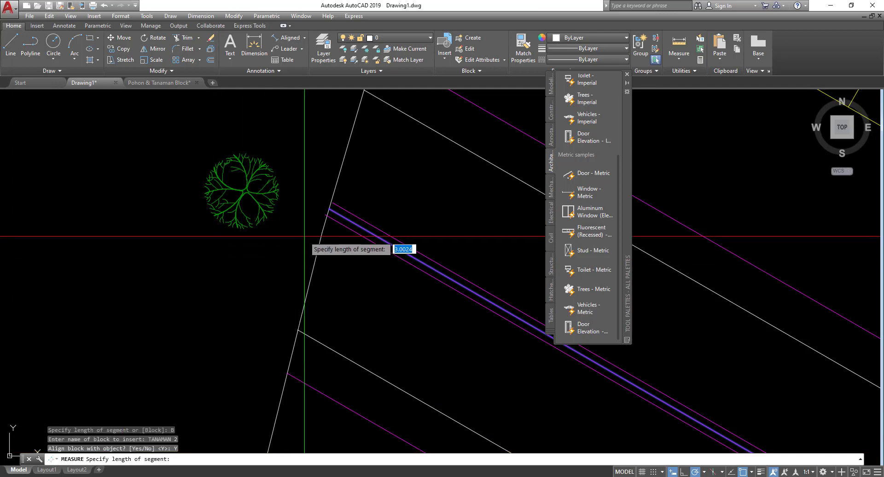
- Set the segment length to 3 to place the tree blocks along the median centre line
scroll(300, 236, down, 4)
middle_drag(267, 229, 157, 203)
scroll(186, 189, up, 4)
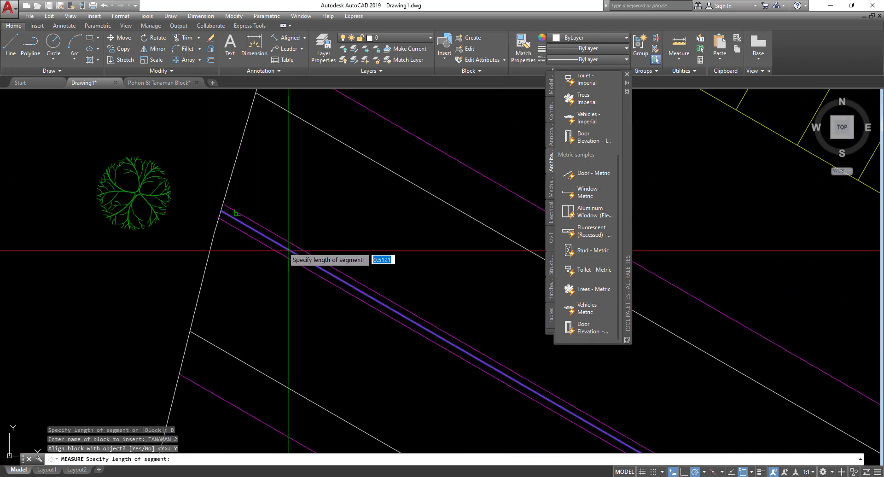
scroll(348, 288, down, 2)
middle_drag(349, 288, 101, 212)
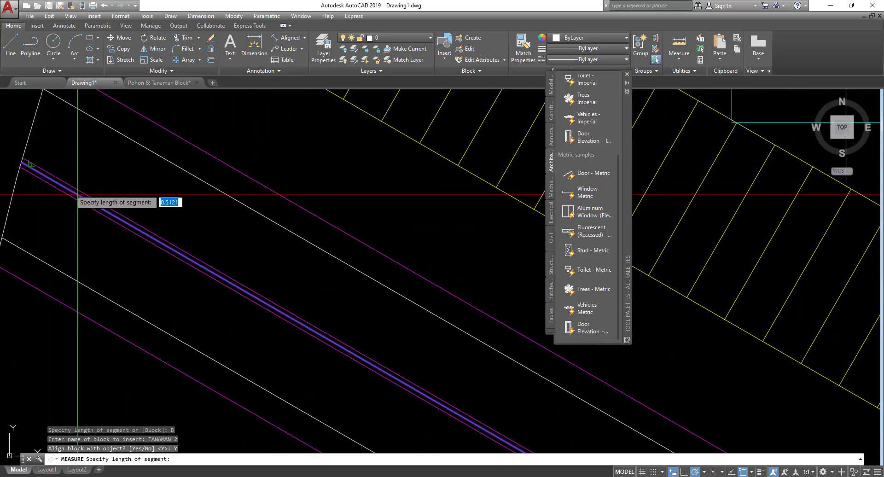
scroll(258, 294, down, 3)
scroll(160, 231, up, 3)
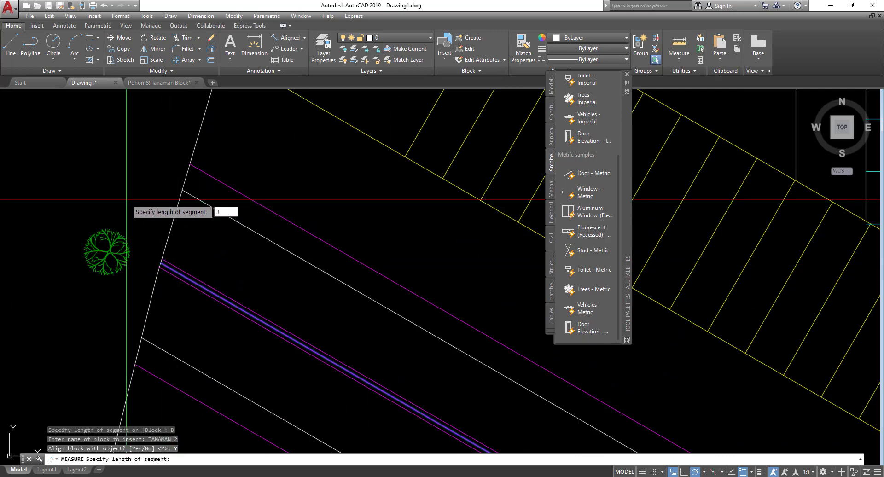
key(Return)
scroll(123, 194, down, 2)
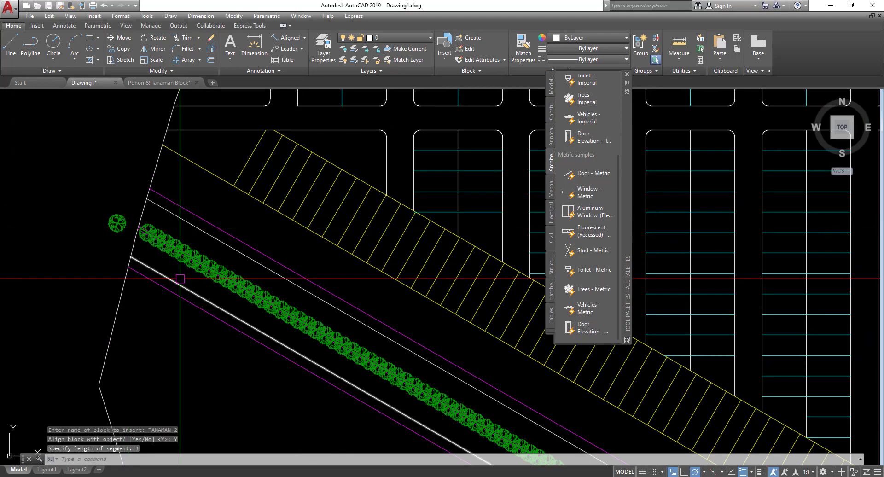
scroll(135, 221, up, 2)
scroll(159, 223, up, 4)
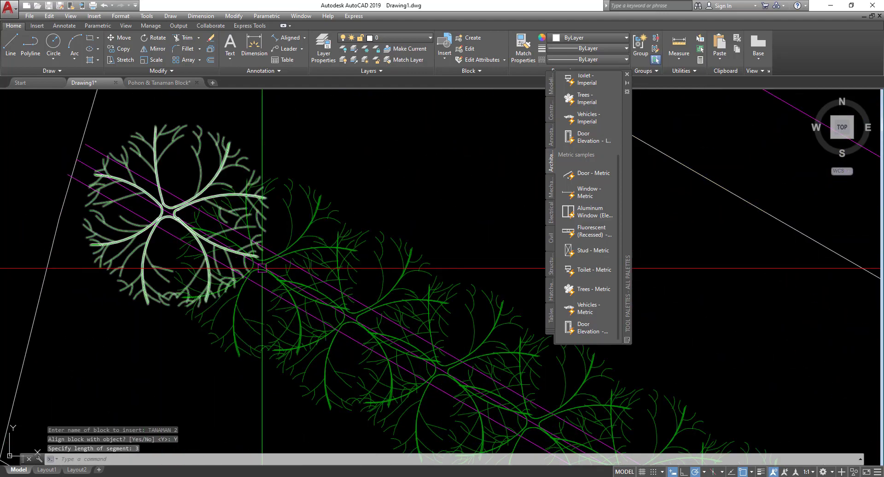
- Measure the distance between the centres of the first two trees on the median with an aligned dimension
scroll(181, 200, down, 12)
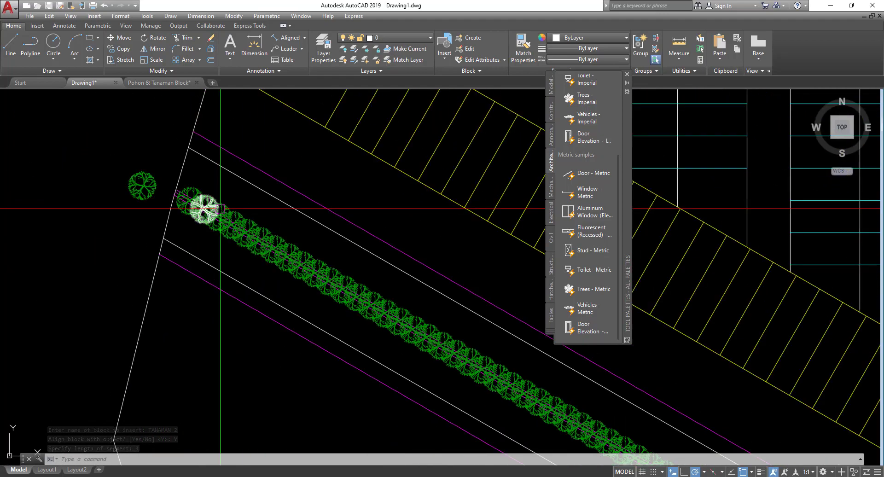
scroll(321, 276, up, 5)
scroll(321, 276, up, 6)
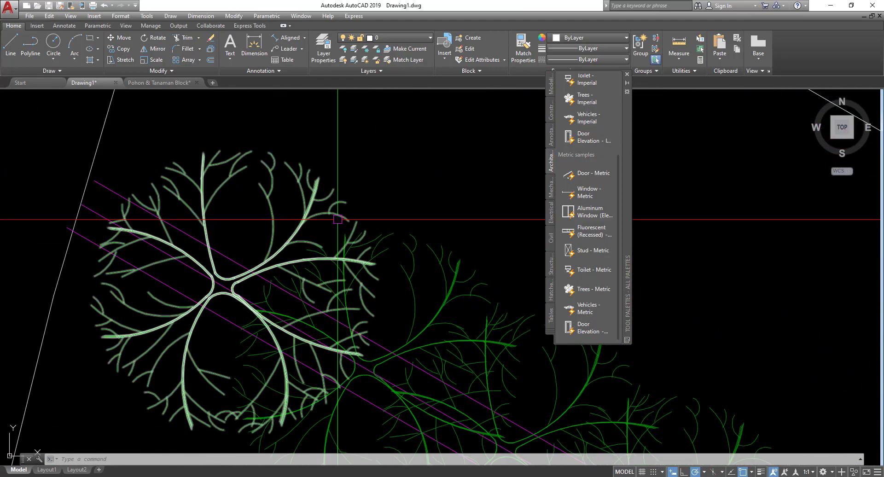
scroll(312, 214, down, 3)
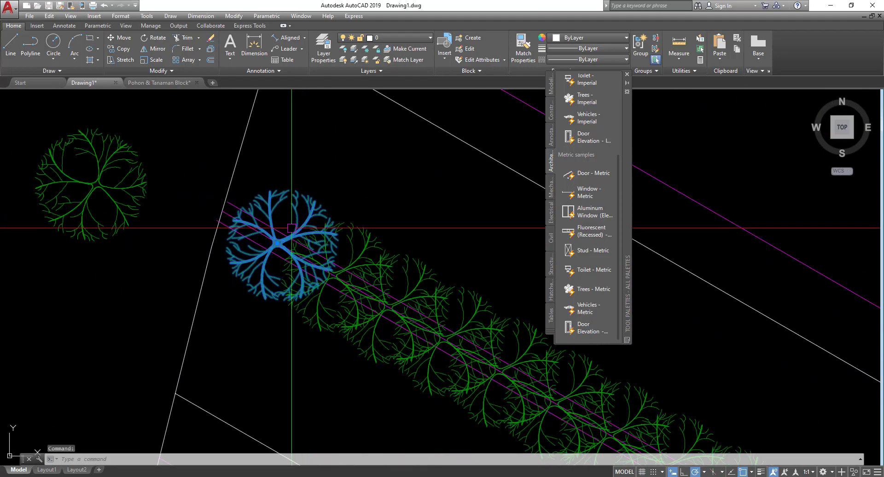
scroll(286, 211, down, 4)
scroll(263, 177, up, 4)
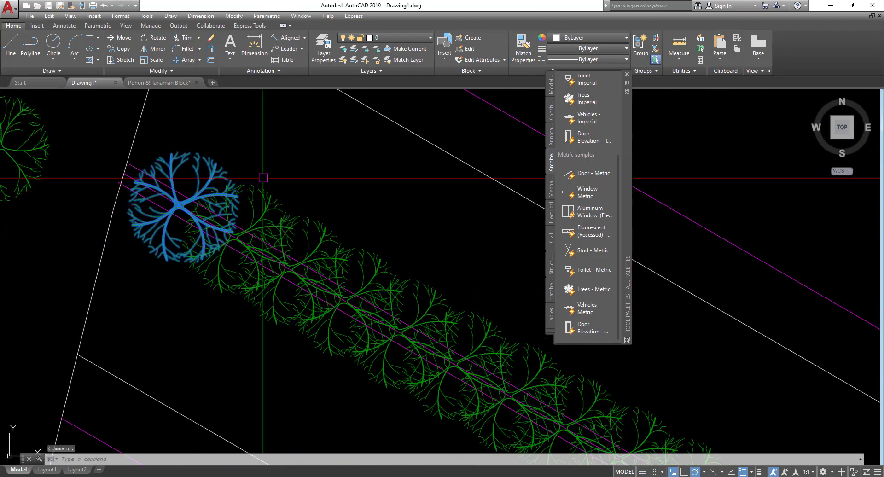
click(283, 37)
scroll(182, 191, up, 6)
scroll(188, 182, up, 4)
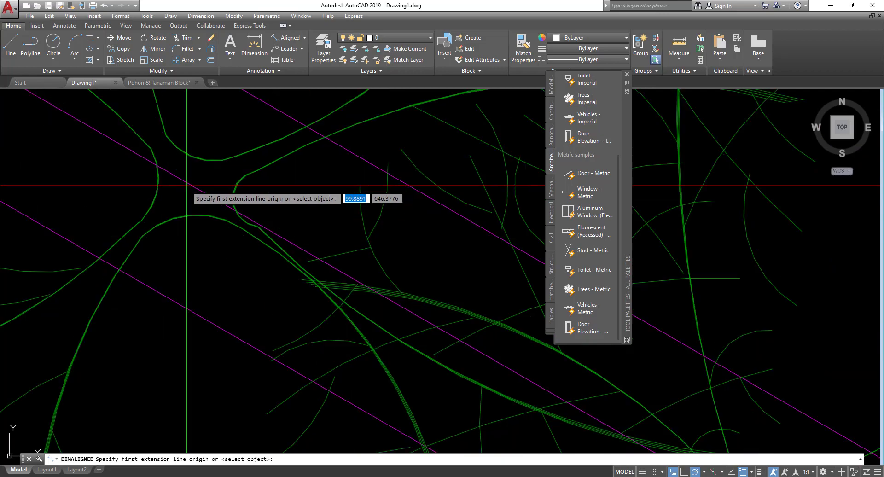
click(188, 180)
scroll(154, 191, down, 5)
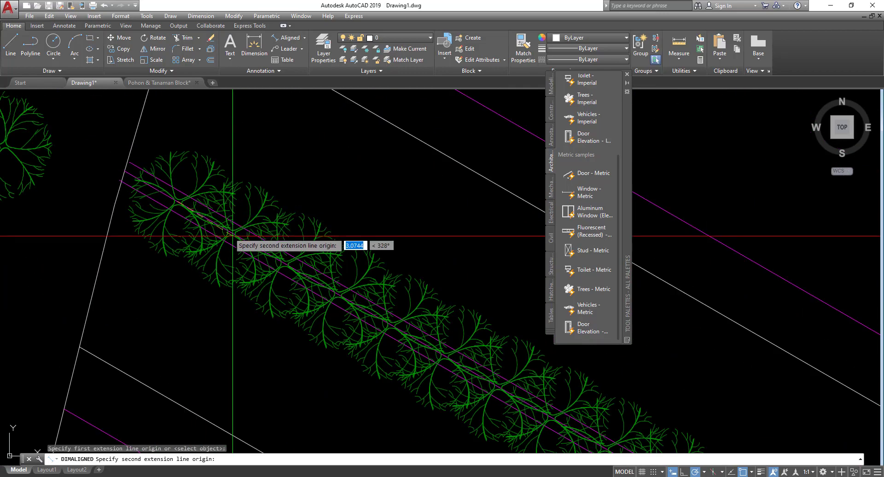
scroll(283, 196, up, 3)
scroll(232, 220, up, 5)
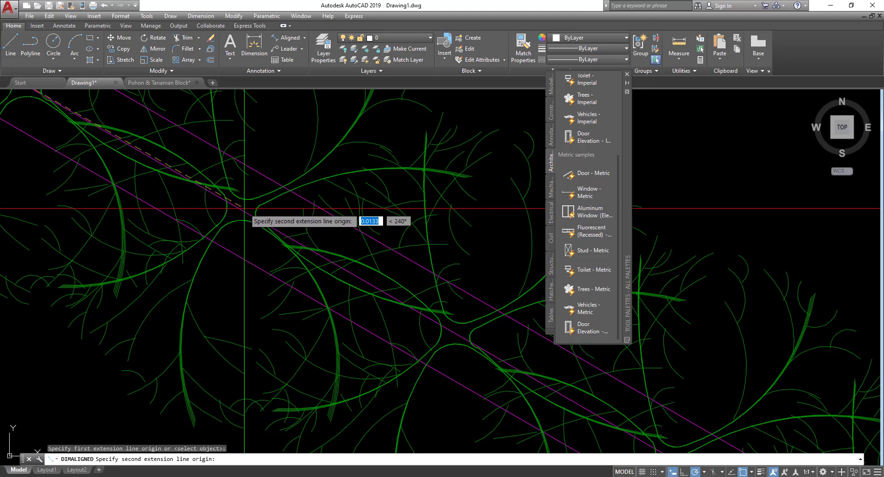
click(244, 209)
scroll(233, 198, down, 4)
key(Escape)
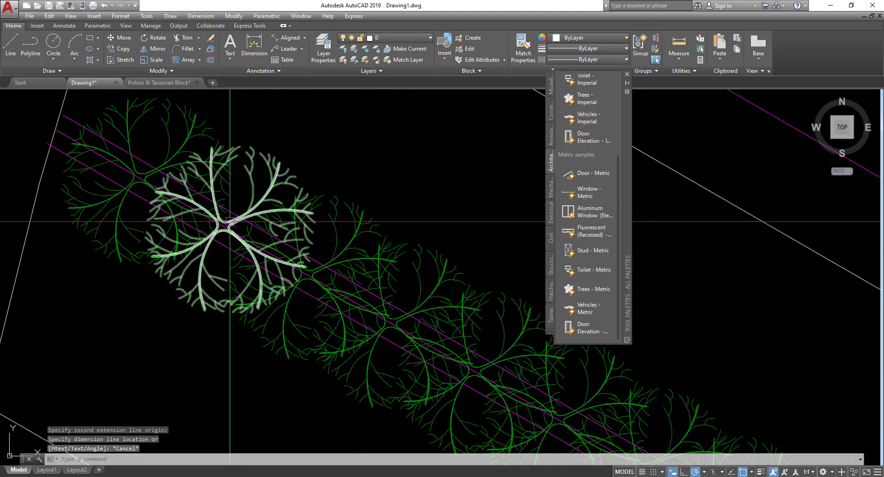
click(230, 222)
middle_drag(266, 223, 316, 227)
click(211, 171)
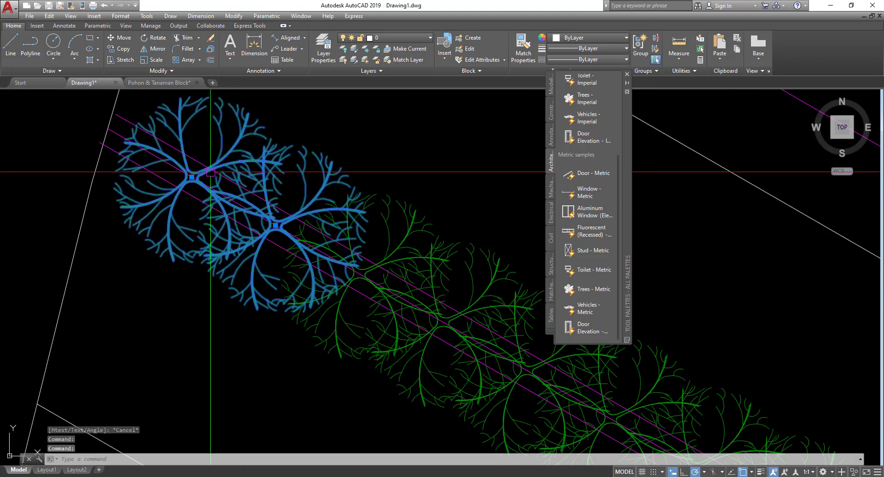
click(276, 225)
key(Escape)
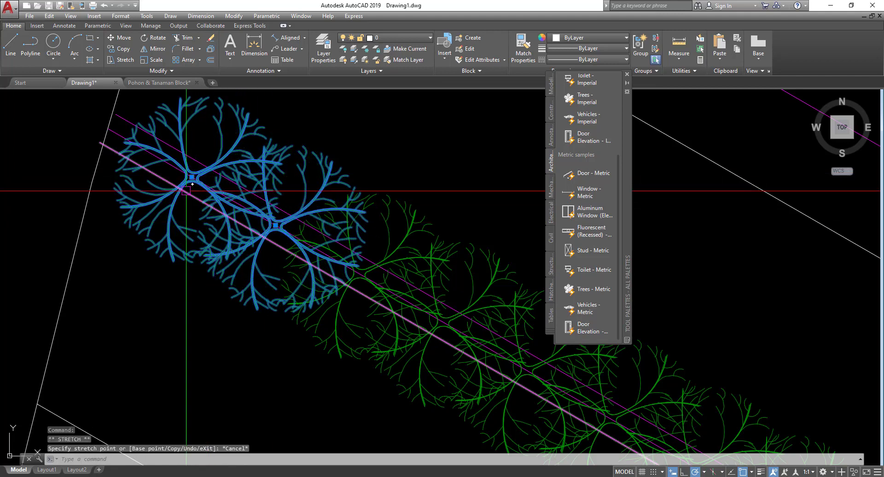
- Place an aligned dimension between the centres of the first two trees at the site boundary end of the median
click(285, 37)
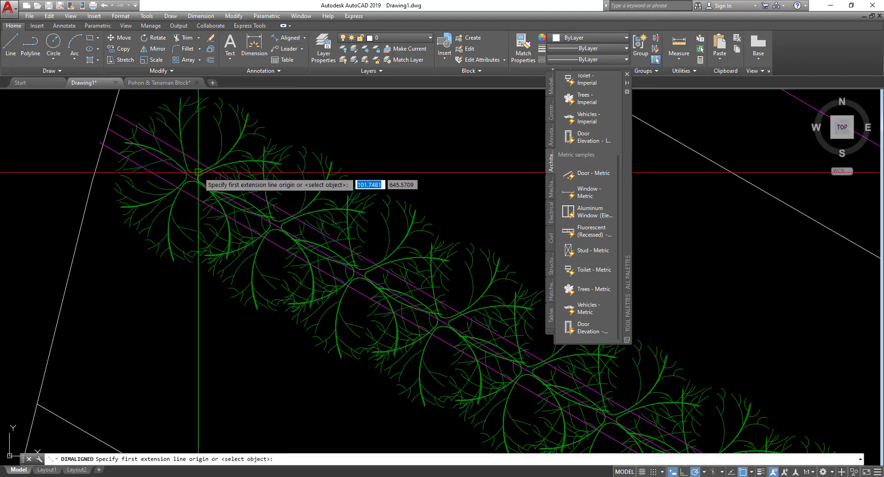
scroll(184, 180, up, 5)
click(183, 178)
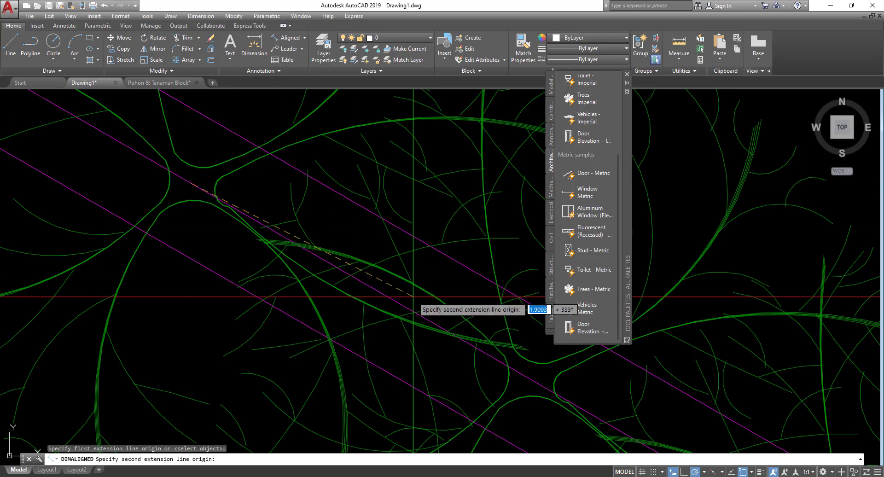
scroll(412, 299, down, 3)
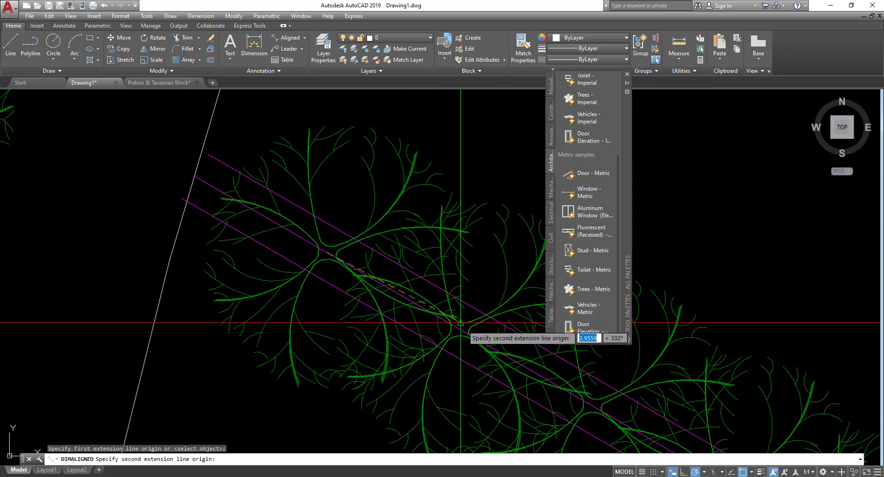
click(460, 323)
click(272, 412)
- Erase the aligned dimension between the first two trees
middle_drag(282, 387, 236, 256)
click(285, 310)
key(e)
key(Return)
scroll(267, 248, down, 3)
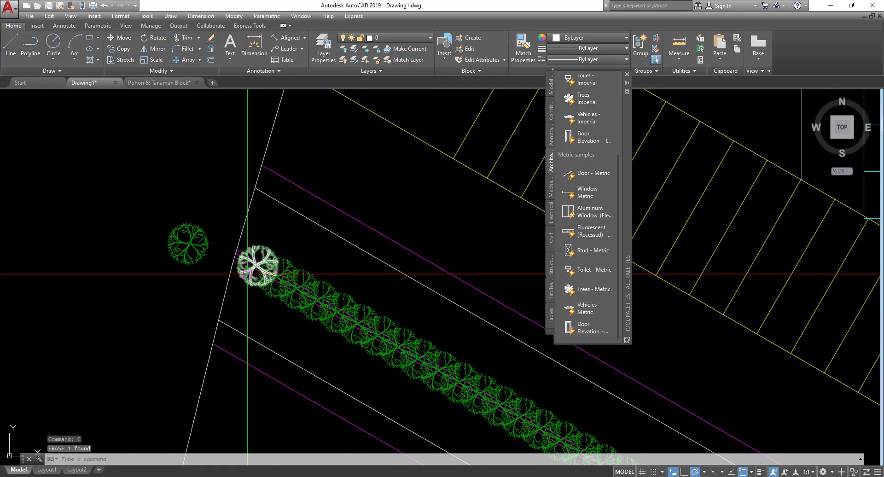
scroll(92, 136, down, 2)
scroll(118, 156, down, 2)
- Undo back past the MEASURE command so the row of trees along the median centre line is removed
key(ctrl+z)
key(ctrl+z)
key(ctrl+z)
key(ctrl+z)
key(ctrl+z)
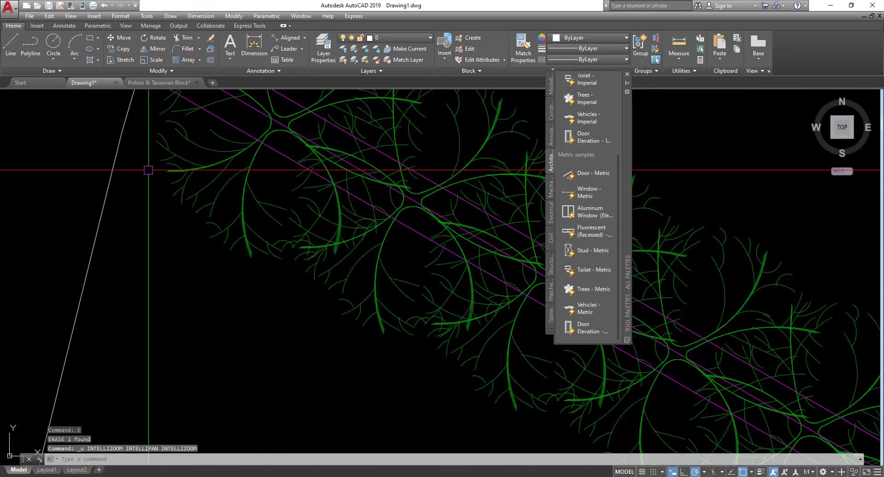
key(ctrl+z)
key(ctrl+z)
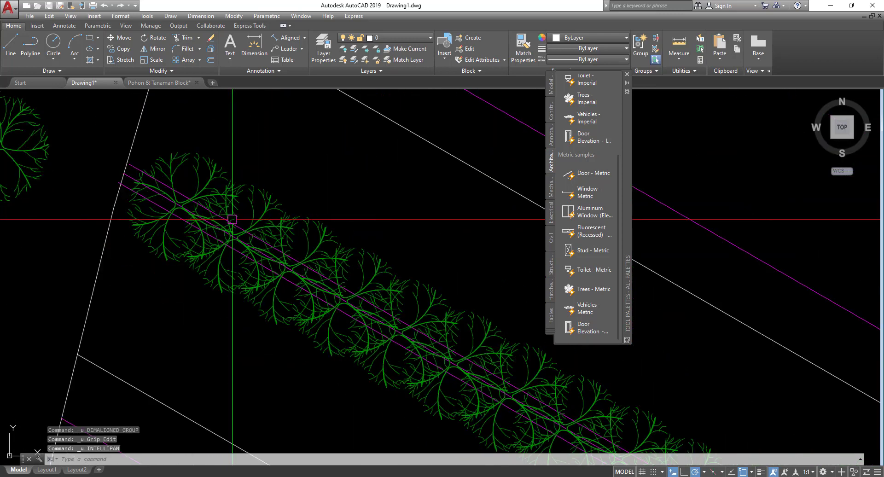
scroll(217, 193, down, 4)
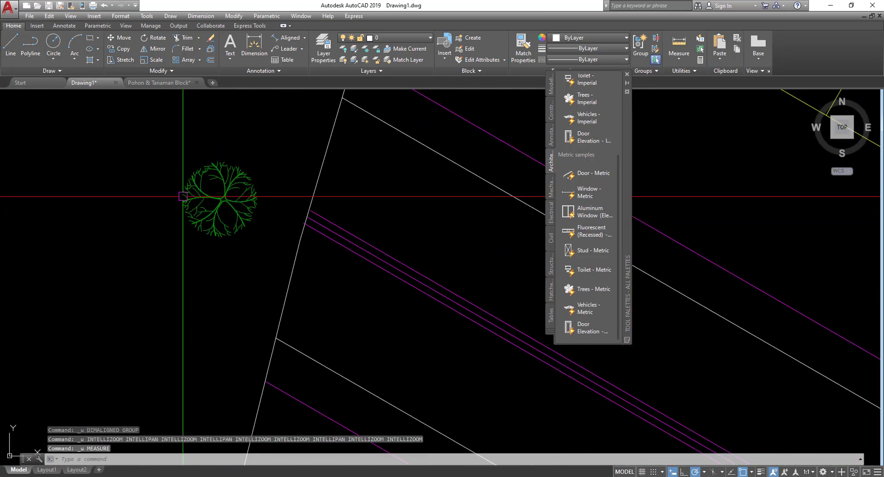
- Run MEASURE on the median centre line with block Tanaman 2, aligned with the line, using a segment length of 10
scroll(208, 197, up, 5)
middle_drag(215, 200, 233, 213)
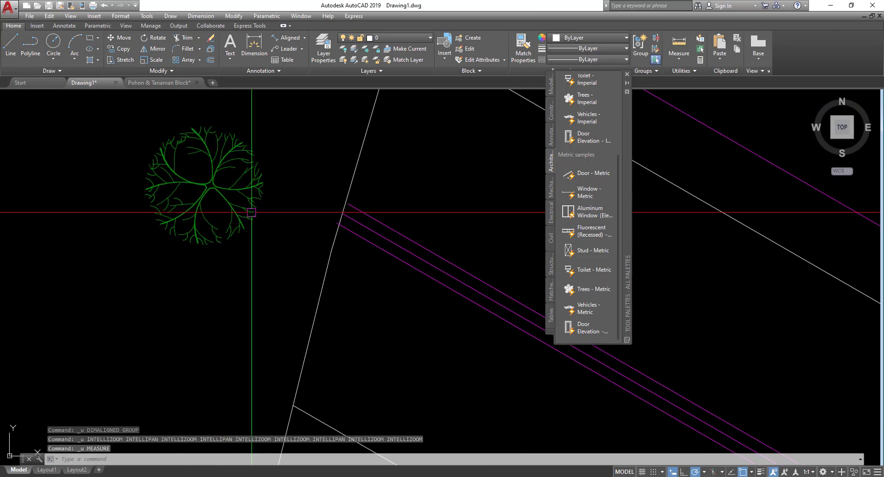
text(ME)
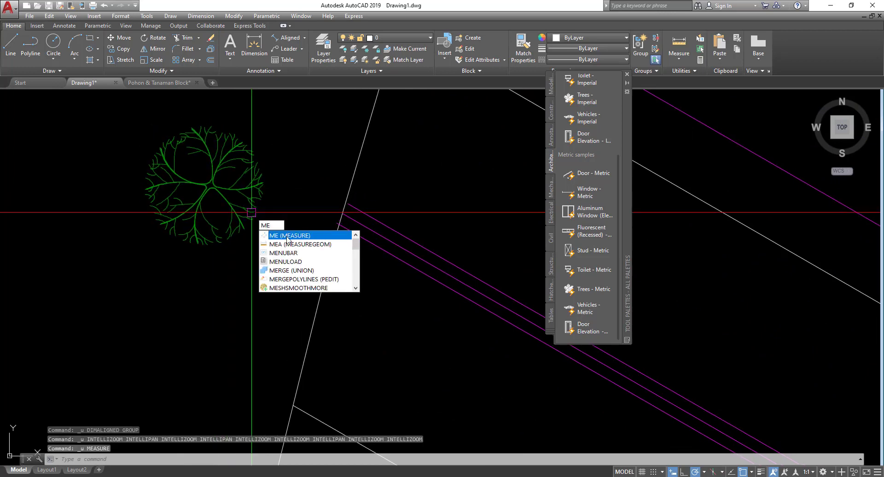
click(286, 236)
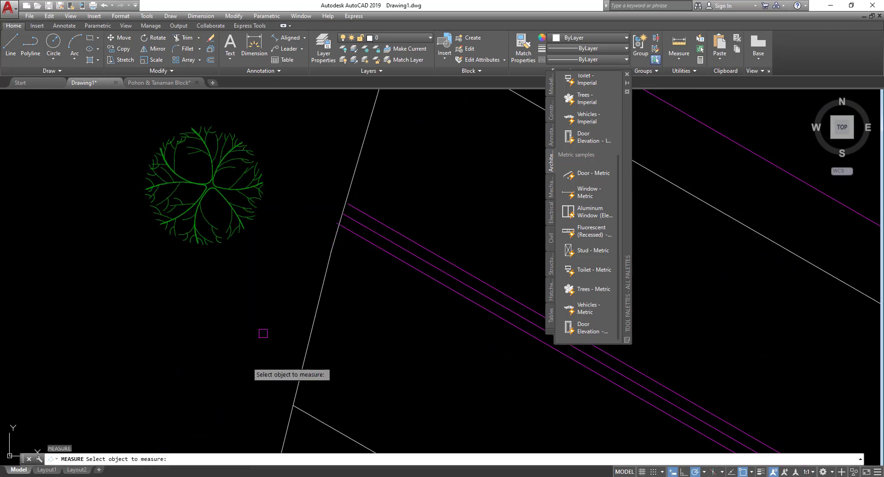
click(363, 225)
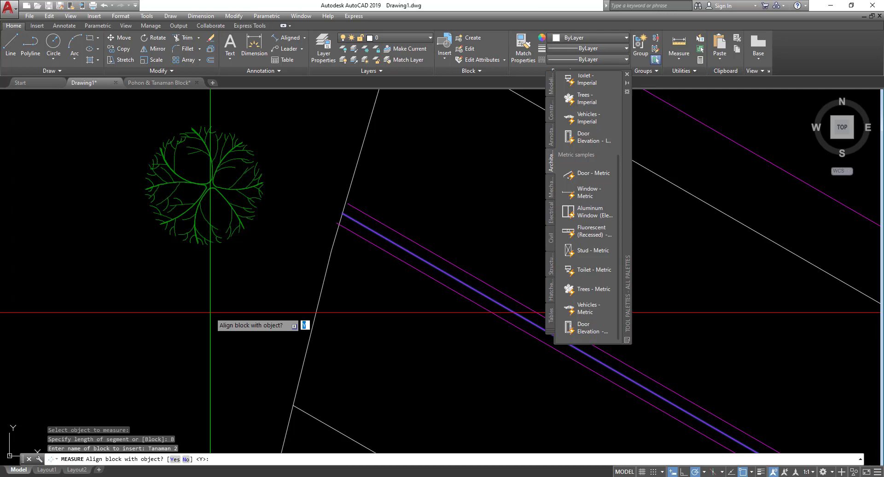
click(175, 459)
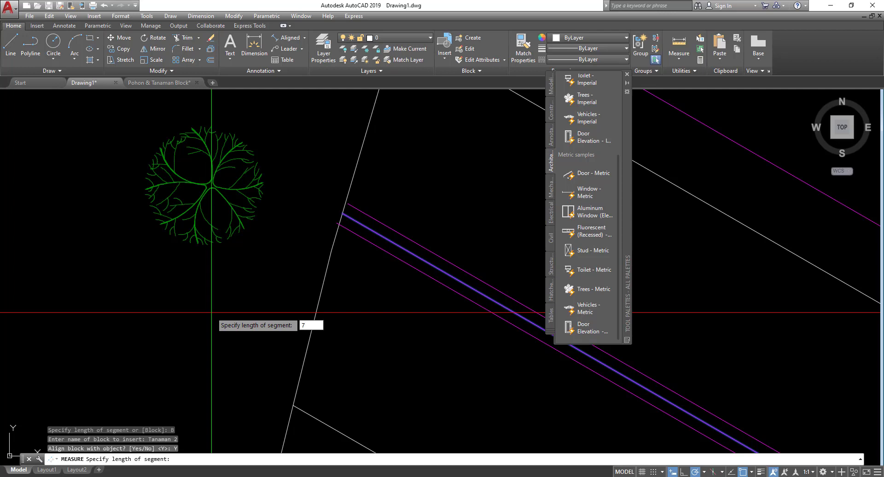
key(Return)
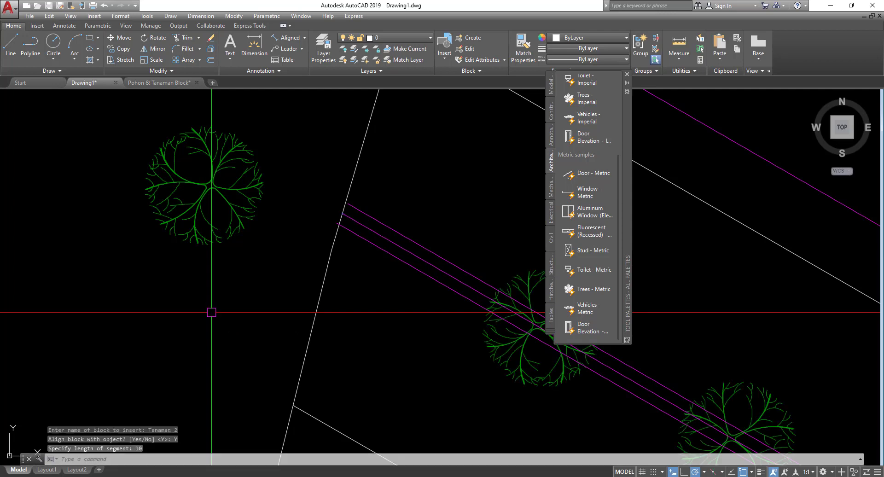
- Erase the centre line running through the trees between the two magenta median lines
scroll(182, 143, down, 8)
middle_drag(277, 224, 119, 131)
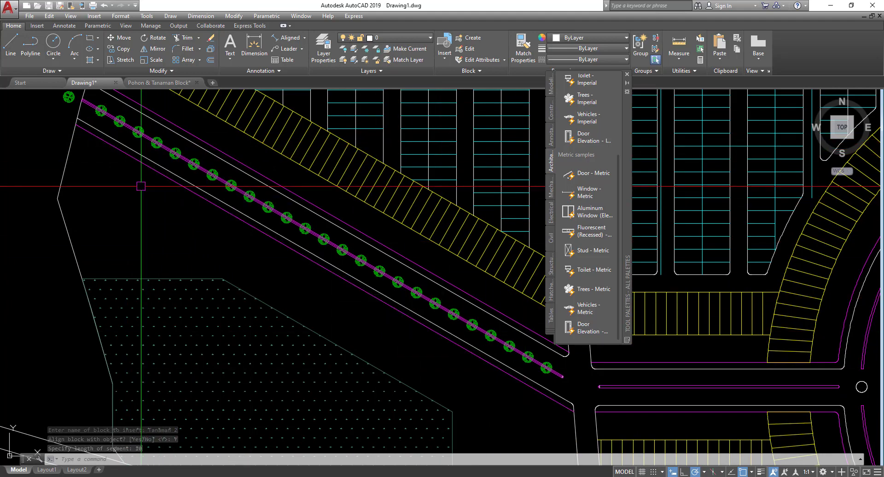
scroll(129, 146, up, 8)
scroll(128, 147, up, 2)
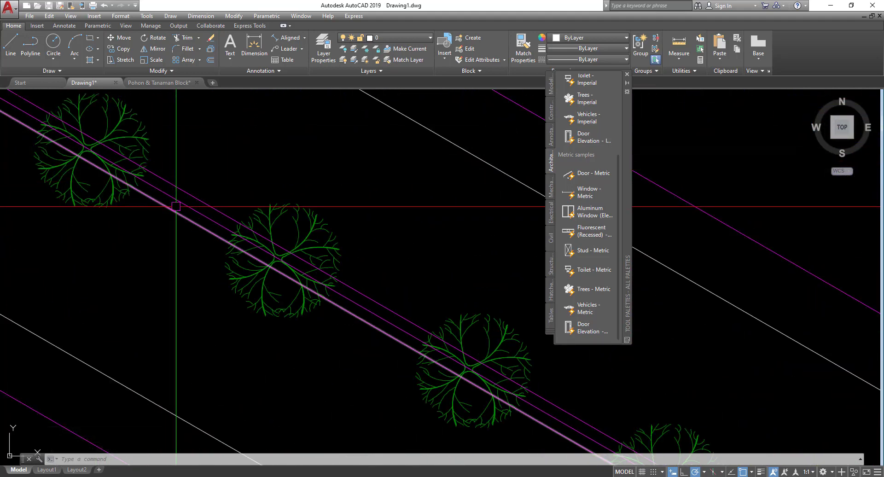
text(e)
key(Return)
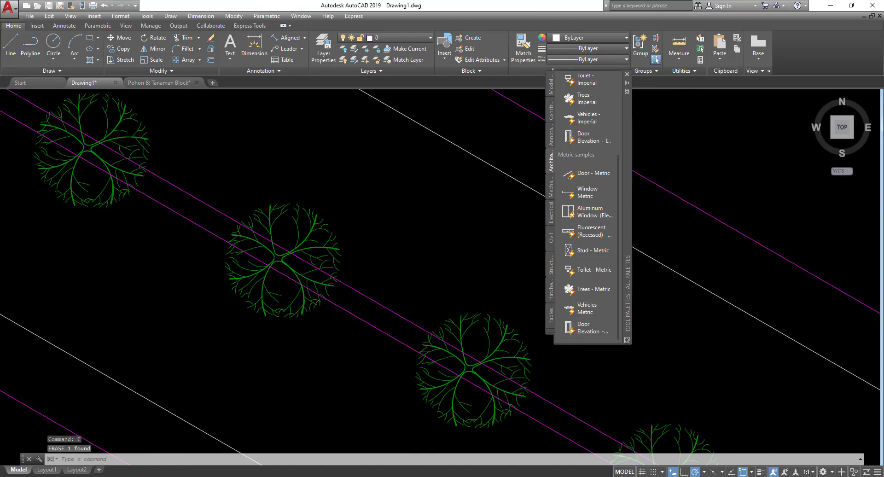
scroll(174, 164, down, 10)
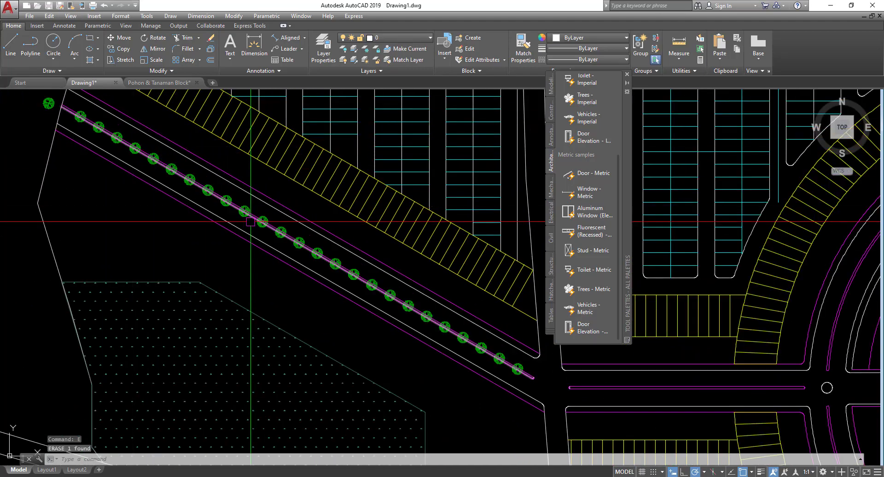
click(251, 197)
scroll(250, 197, down, 5)
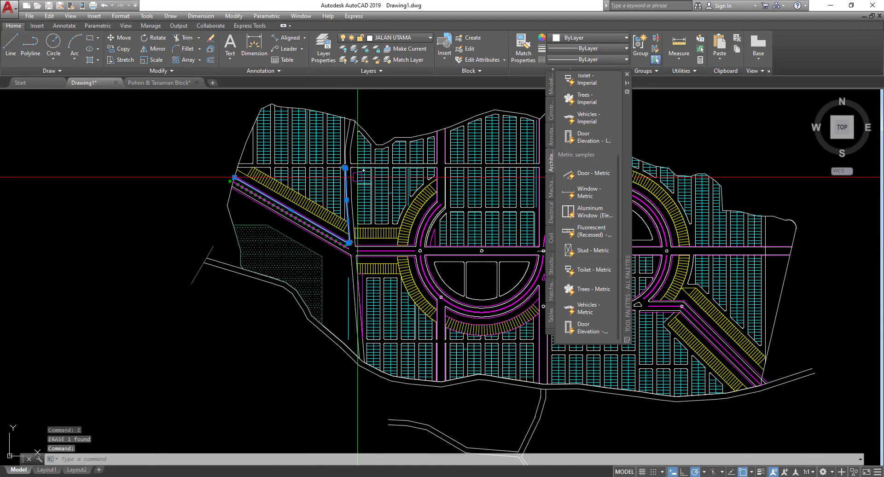
scroll(357, 177, up, 5)
middle_drag(330, 197, 376, 150)
middle_drag(171, 177, 246, 178)
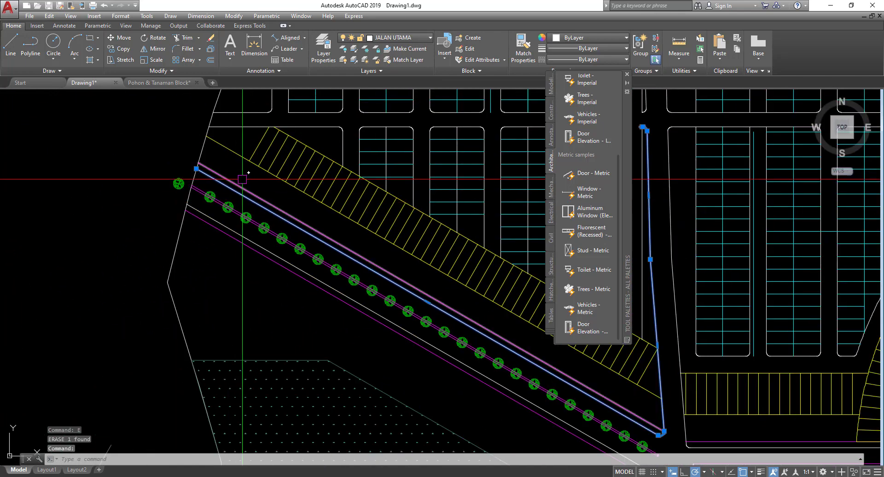
scroll(247, 178, up, 4)
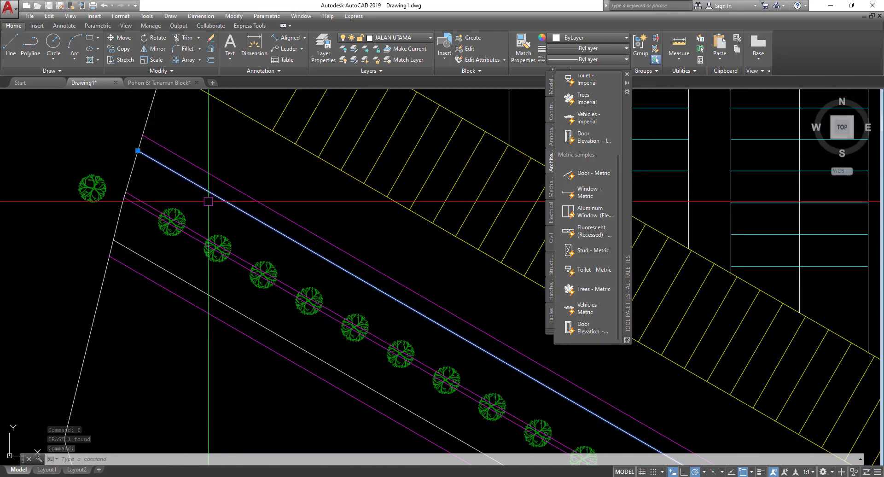
key(Escape)
scroll(180, 165, up, 2)
middle_drag(182, 162, 195, 163)
key(Escape)
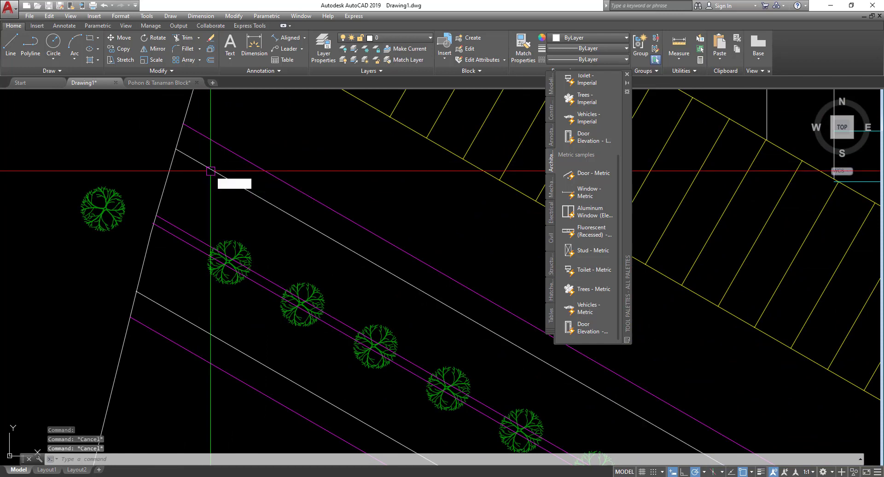
- Run MEASURE on the white road edge line above the median with a segment length of 10 and no block
text(measure)
key(Return)
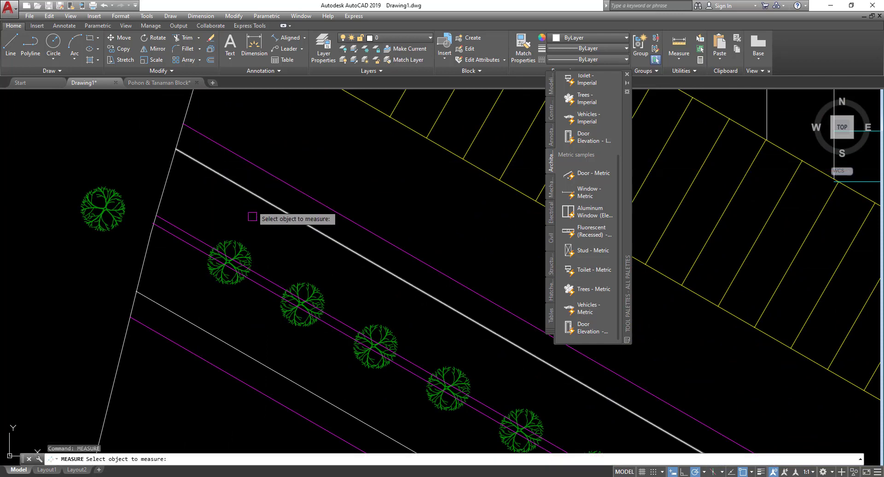
click(209, 170)
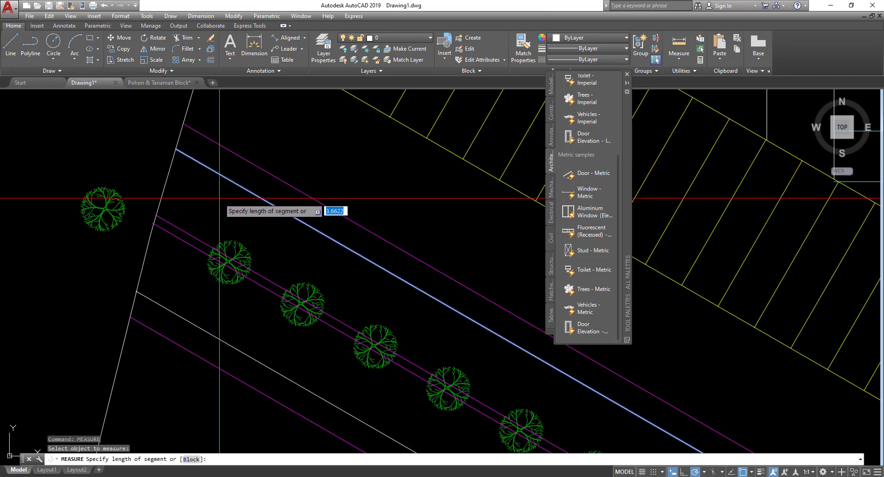
key(Return)
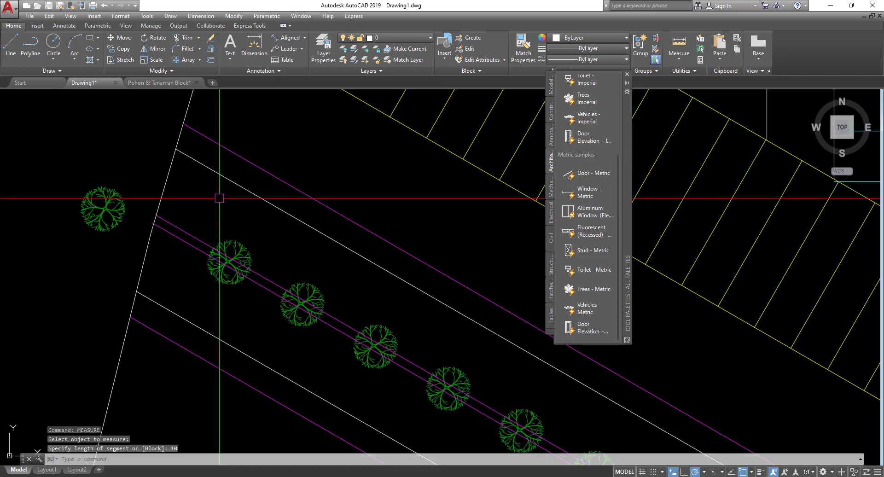
scroll(219, 198, down, 5)
scroll(237, 214, up, 3)
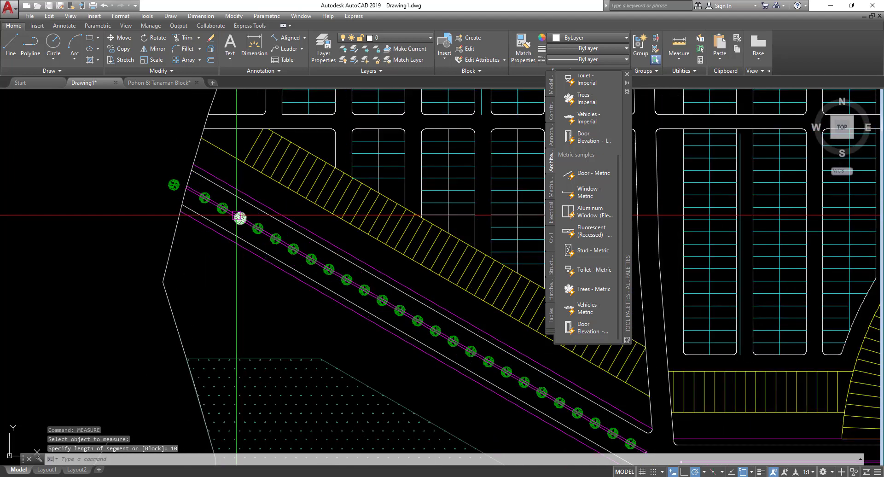
- Run MEASURE on the white road edge line above the median with block tanaman 2, aligned with the line, using a segment length of 10
scroll(232, 193, up, 4)
click(230, 174)
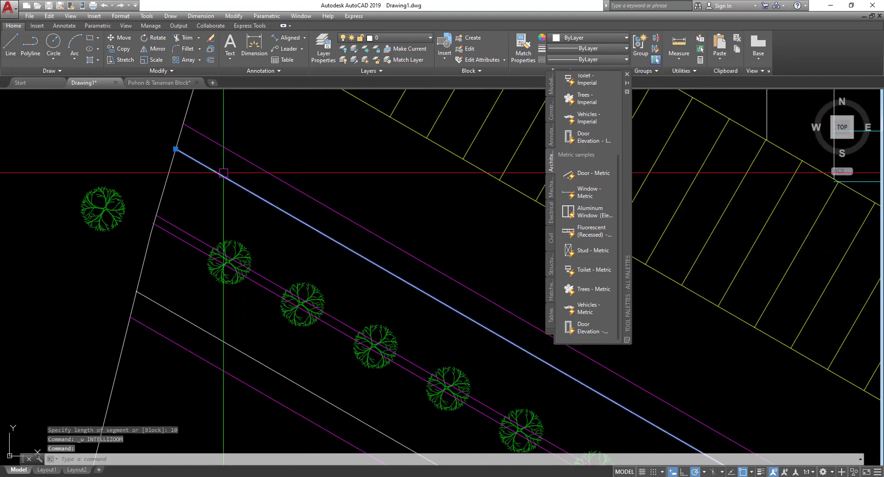
key(Escape)
key(Escape)
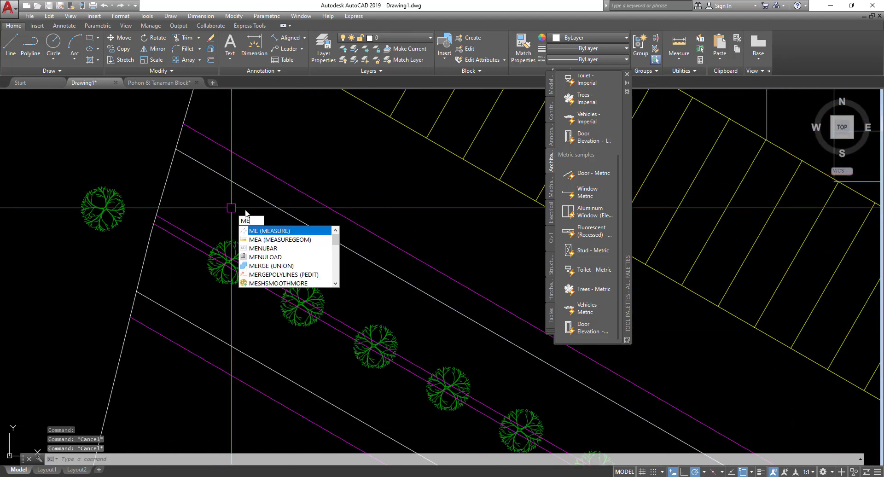
key(Return)
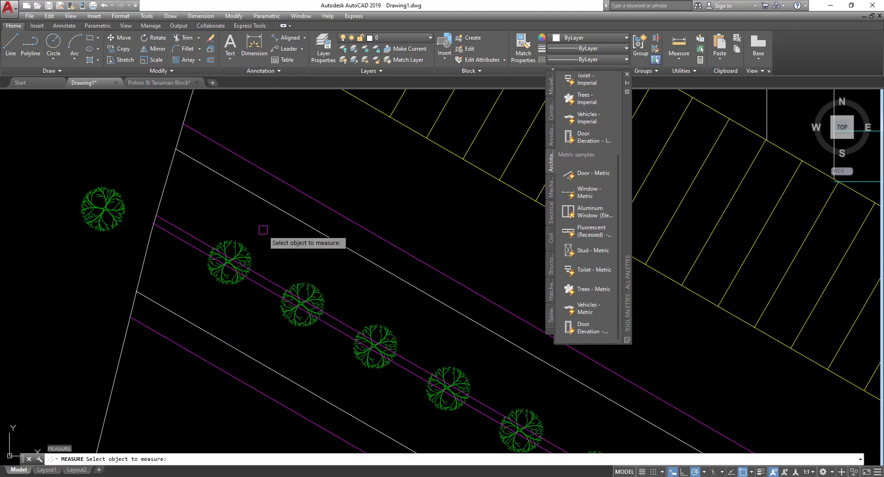
click(220, 174)
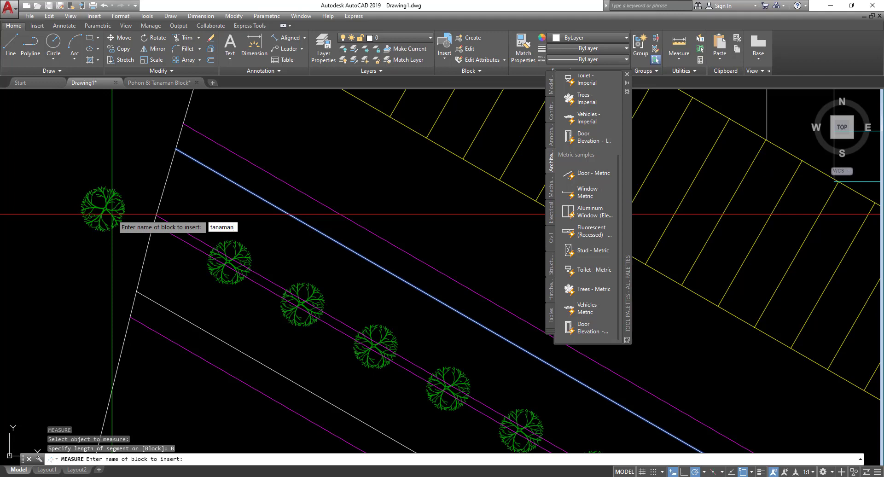
key(Return)
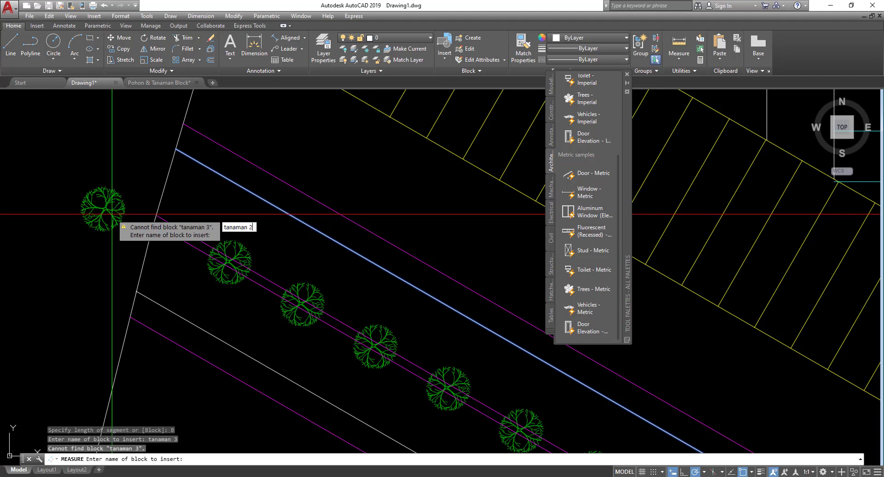
key(Return)
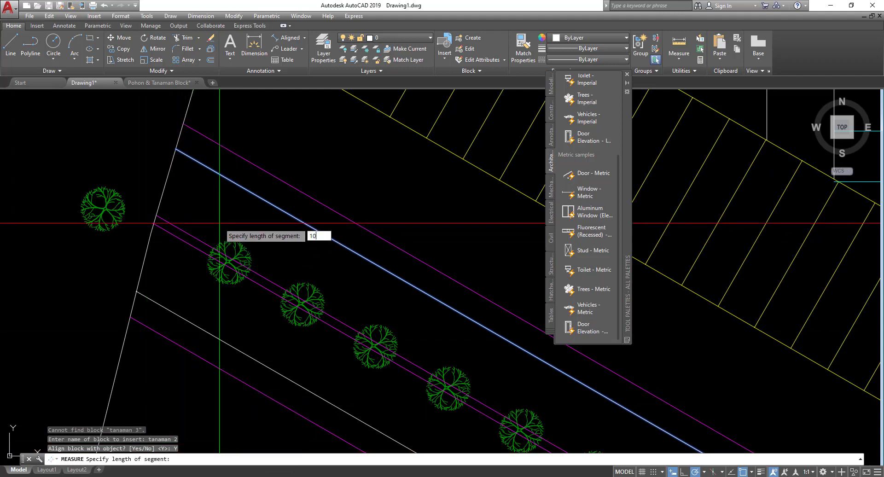
key(Return)
scroll(219, 223, down, 5)
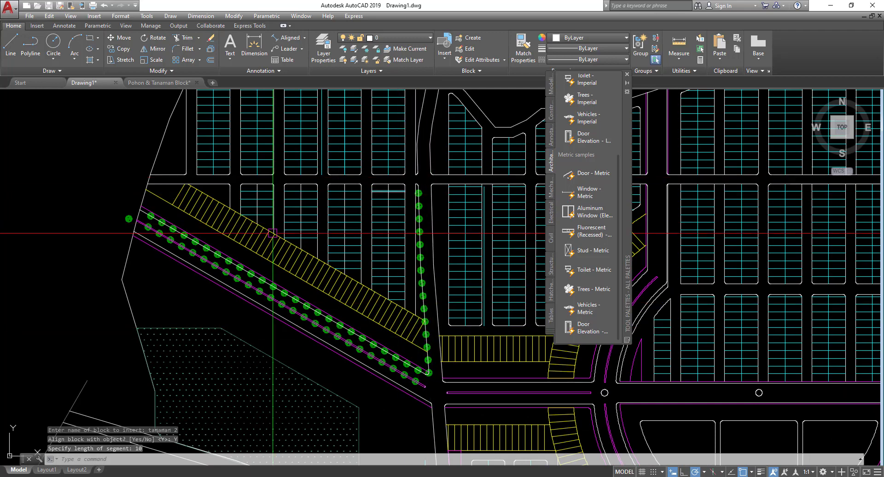
- Examine how far the white road edge line below the median runs and where it bends and ends
middle_drag(462, 254, 475, 229)
middle_drag(446, 341, 405, 267)
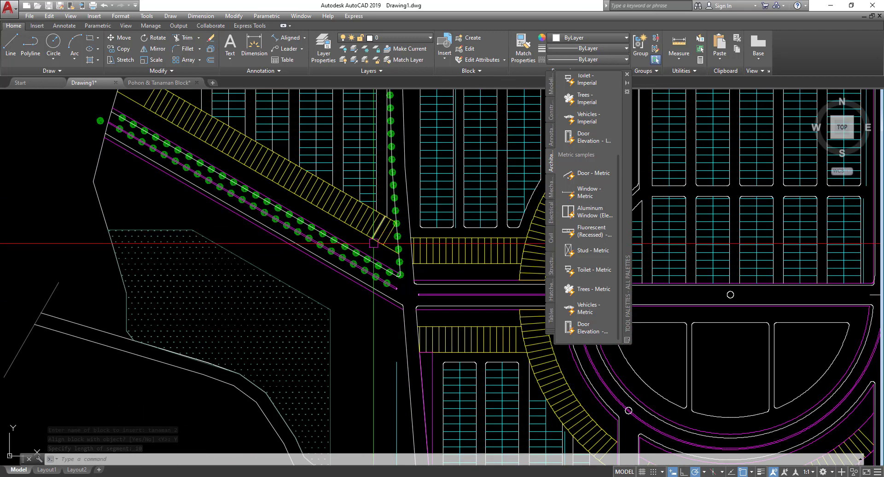
click(350, 275)
scroll(350, 275, down, 5)
scroll(322, 239, up, 5)
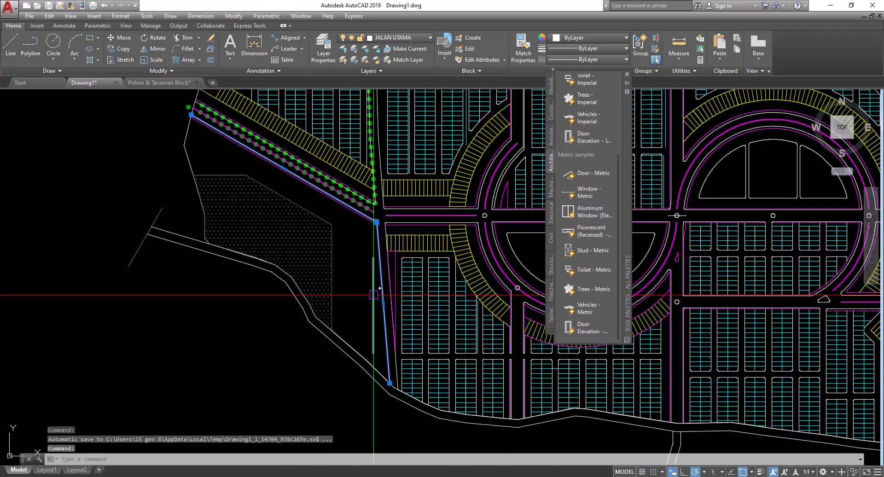
middle_drag(298, 272, 303, 238)
scroll(303, 238, up, 6)
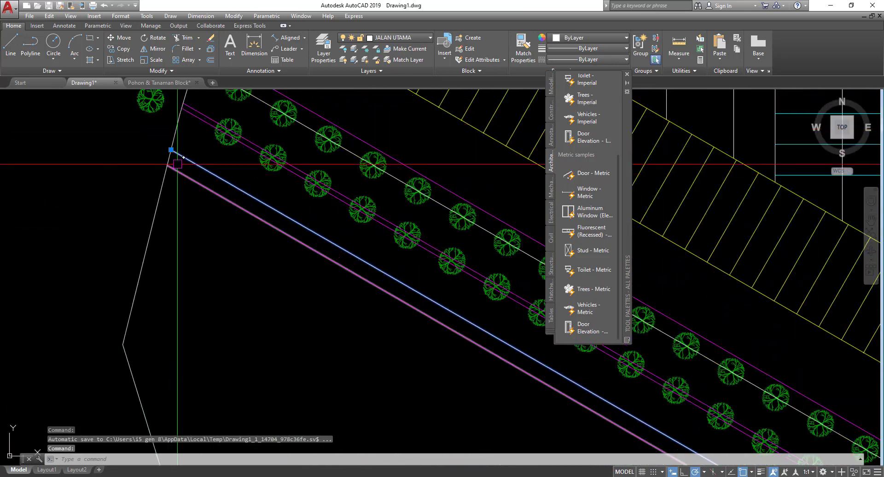
scroll(148, 161, down, 4)
scroll(87, 115, down, 5)
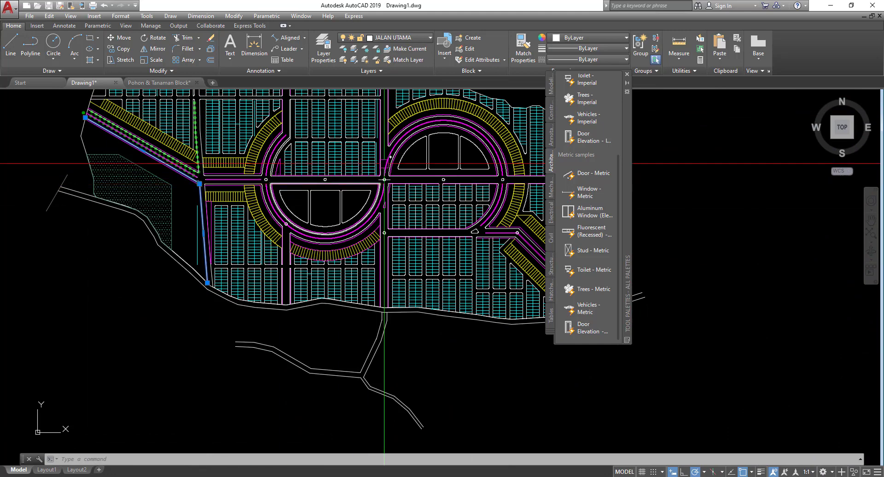
scroll(83, 106, up, 5)
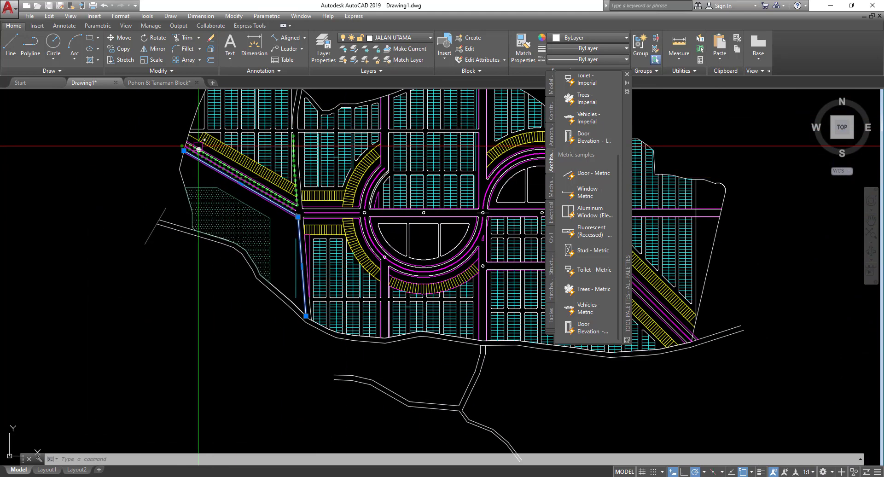
scroll(142, 203, up, 7)
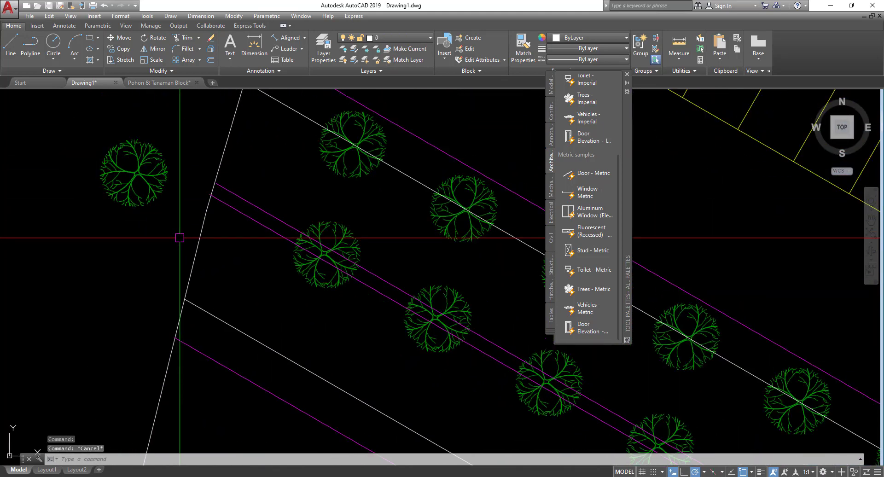
key(Escape)
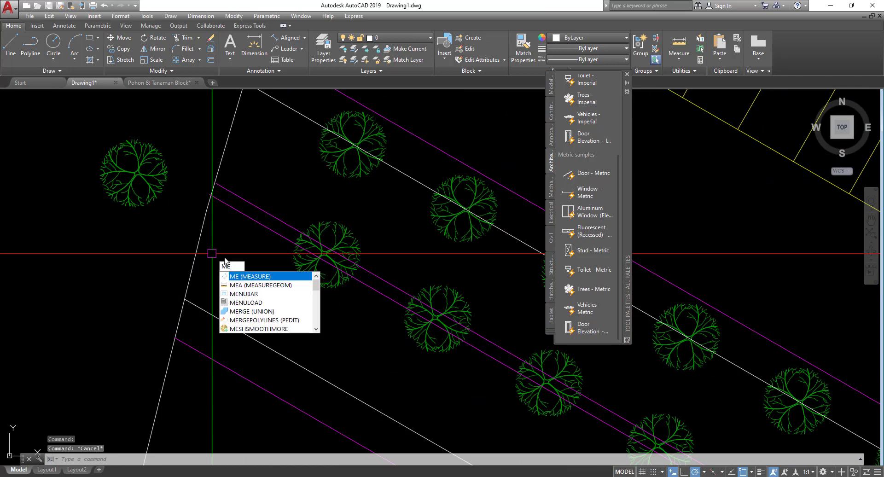
- Run MEASURE on the white road edge line below the median with block tanaman 2, aligned with the line, using a segment length of 10
click(246, 277)
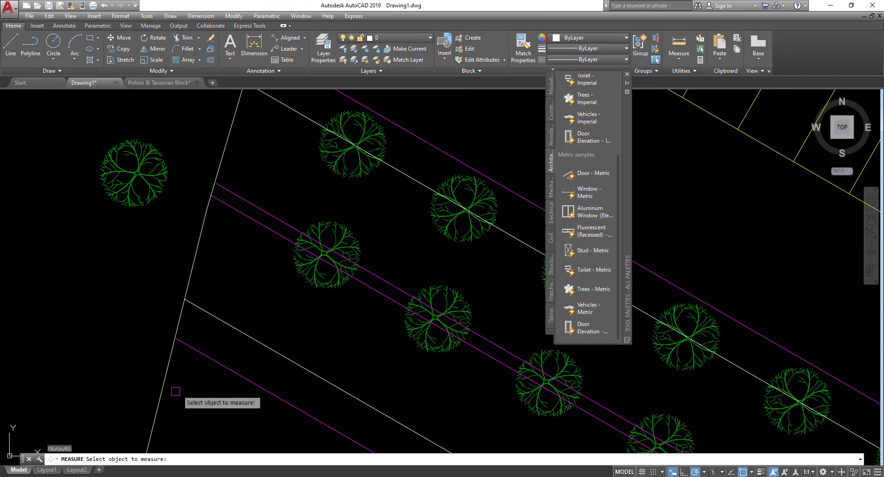
click(225, 322)
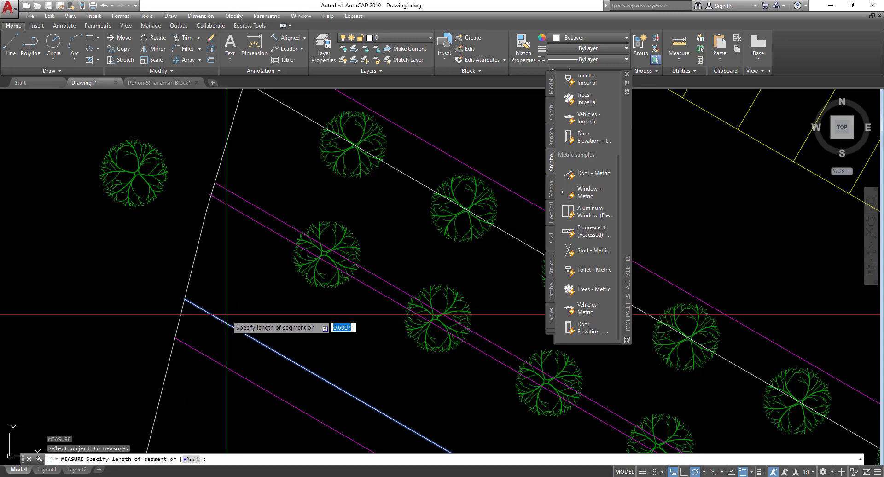
click(191, 458)
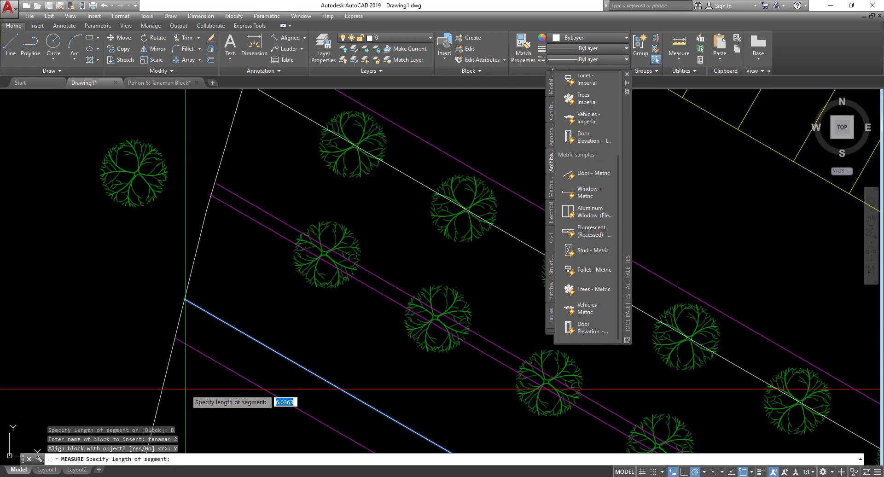
key(Return)
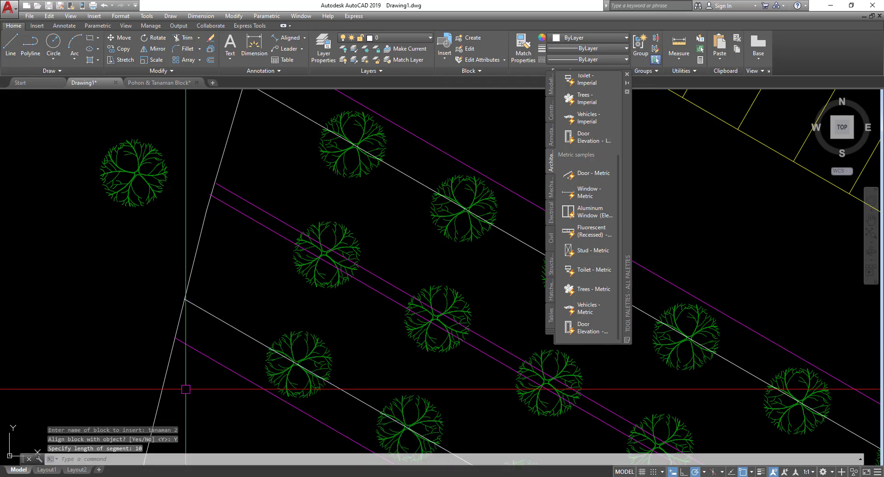
- Inspect the tree rows along the median and both road edges, down to the junction and along the lower boundary road
scroll(290, 290, down, 10)
middle_drag(289, 290, 175, 209)
mouse_move(366, 335)
middle_down()
mouse_move(241, 209)
mouse_move(223, 142)
middle_up()
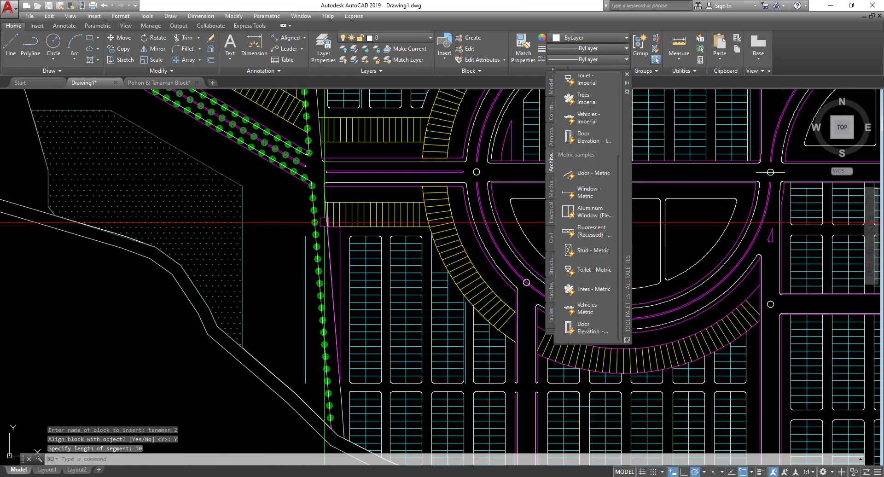
mouse_move(320, 308)
middle_down()
mouse_move(331, 249)
mouse_move(351, 330)
middle_up()
scroll(354, 320, down, 3)
middle_drag(313, 252, 314, 287)
scroll(256, 235, up, 3)
middle_drag(256, 235, 184, 185)
middle_drag(259, 237, 203, 306)
mouse_move(230, 245)
middle_down()
mouse_move(283, 325)
mouse_move(232, 259)
middle_up()
middle_drag(269, 326, 290, 280)
scroll(290, 280, up, 8)
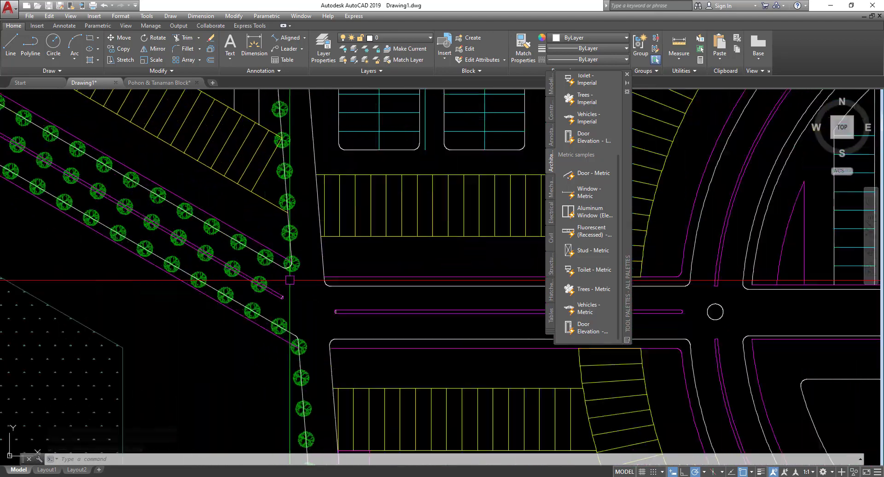
scroll(290, 280, down, 4)
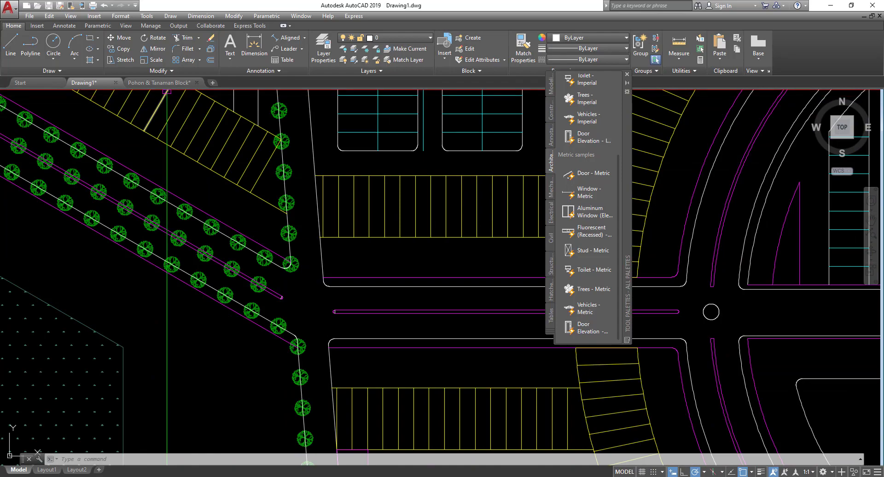
- Switch to the Pohon & Tanaman Block drawing and browse its plan-view plant symbols for another plant type
click(167, 84)
scroll(296, 197, down, 4)
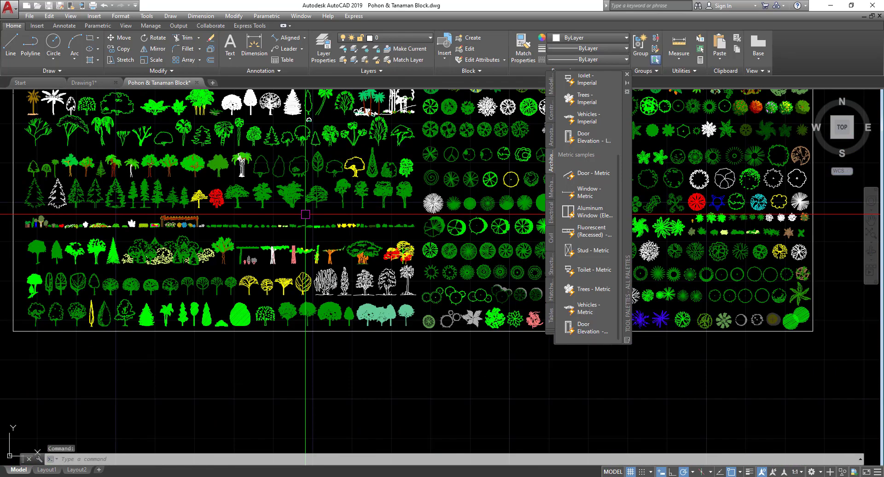
scroll(296, 197, up, 2)
scroll(474, 246, up, 4)
middle_drag(397, 234, 257, 217)
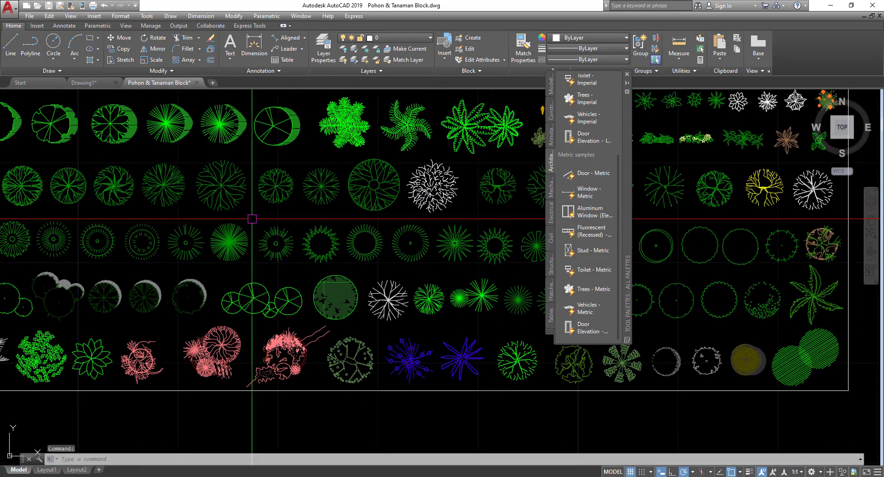
middle_drag(479, 225, 206, 185)
middle_drag(325, 323, 325, 342)
scroll(308, 327, up, 2)
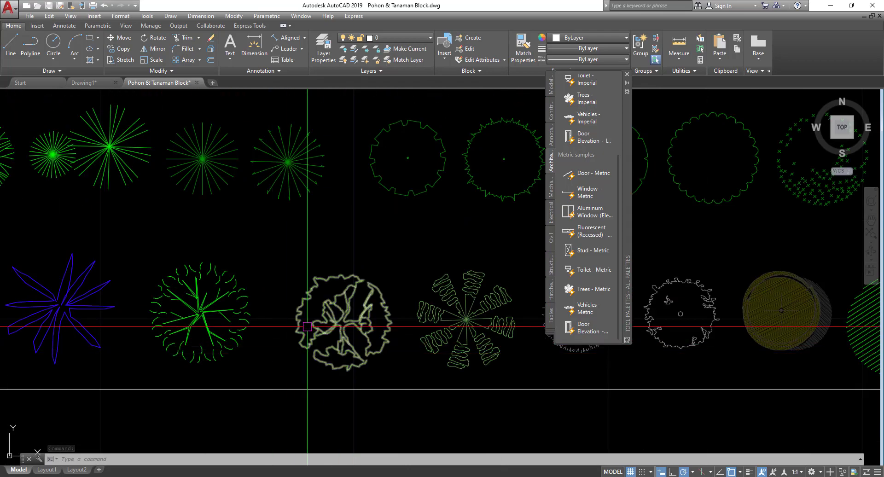
scroll(368, 257, down, 6)
scroll(409, 171, up, 5)
scroll(356, 232, down, 2)
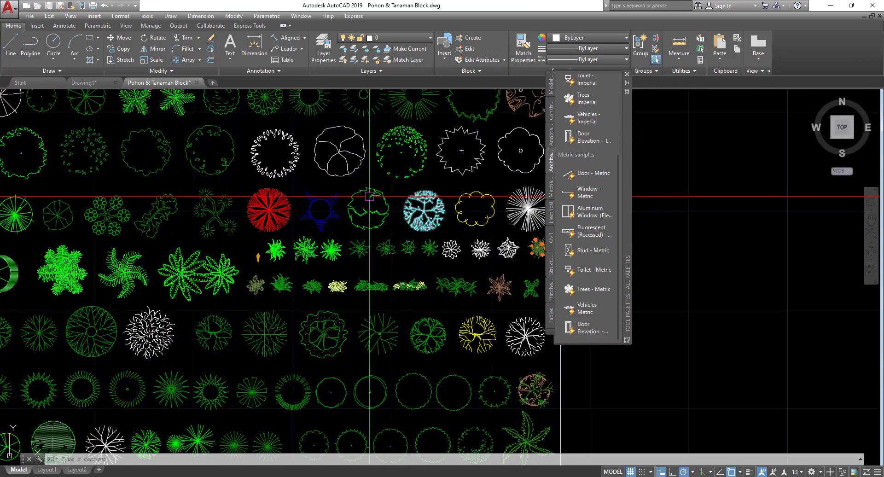
middle_drag(249, 134, 315, 264)
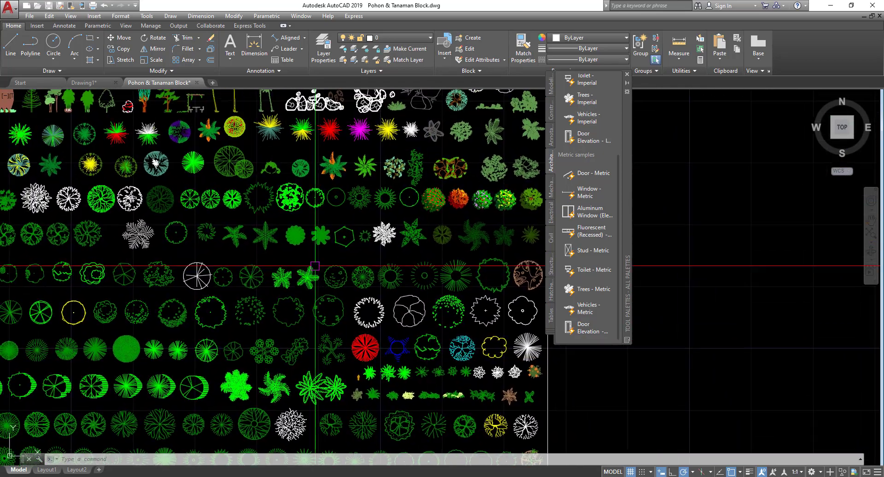
- Copy the green plan-view palm block with orange fronds from the plant library to the clipboard
scroll(349, 173, up, 4)
scroll(373, 273, up, 4)
click(332, 238)
scroll(313, 238, down, 6)
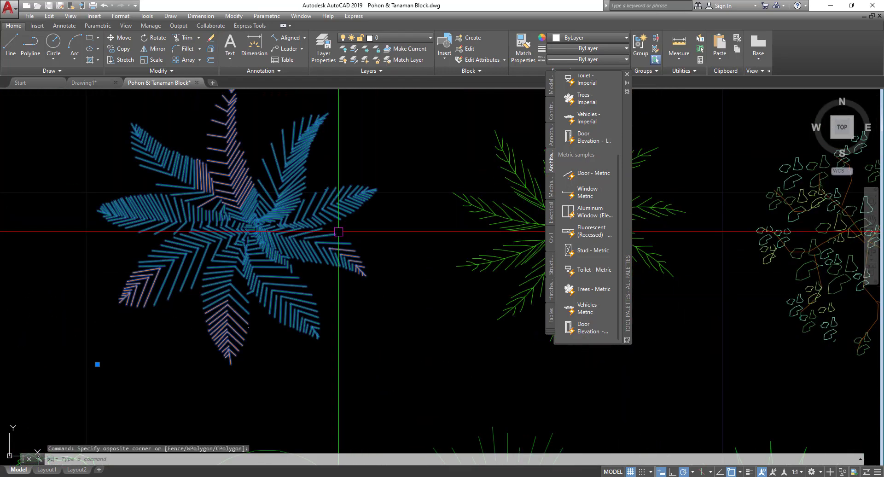
scroll(305, 239, up, 2)
middle_drag(305, 239, 205, 269)
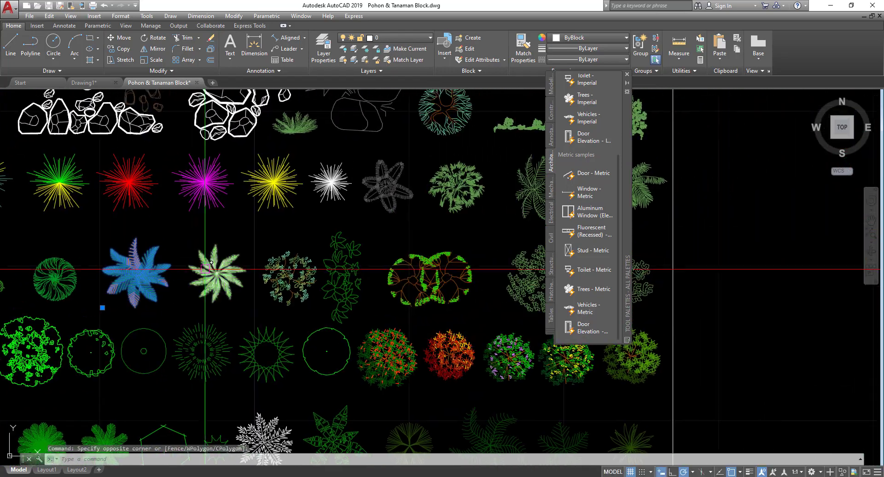
key(Escape)
scroll(98, 305, up, 4)
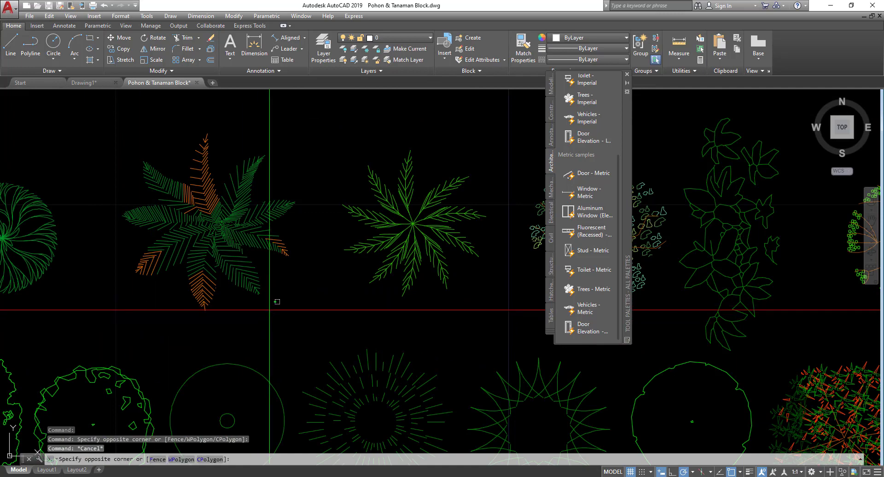
click(212, 239)
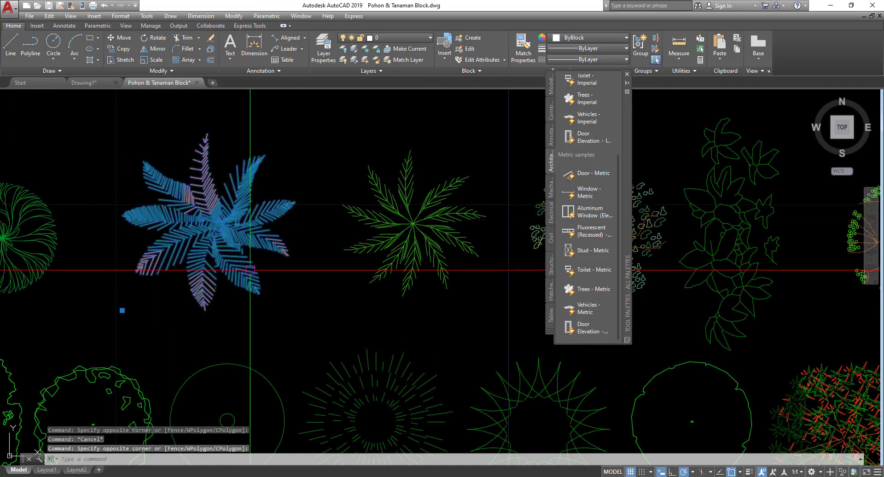
key(ctrl+c)
- Switch to Drawing1 and paste the copied palm block into the road beside the upper end of the curved median
click(99, 83)
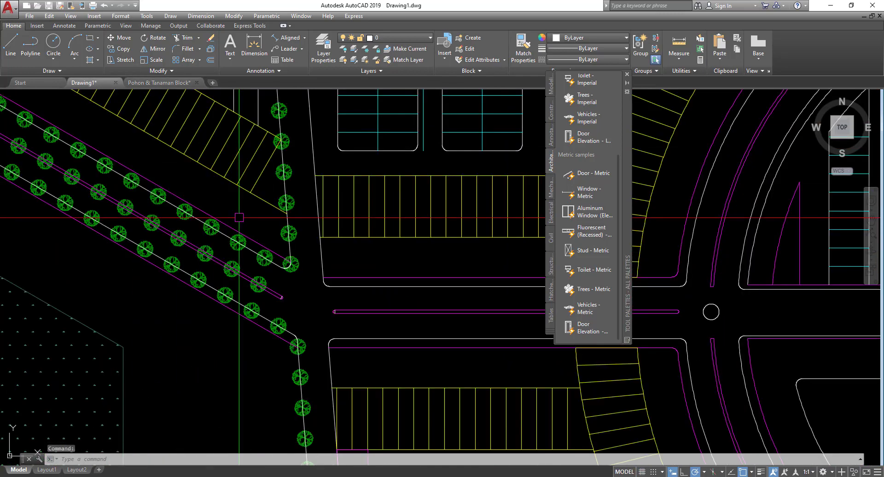
scroll(170, 227, down, 3)
scroll(170, 227, up, 3)
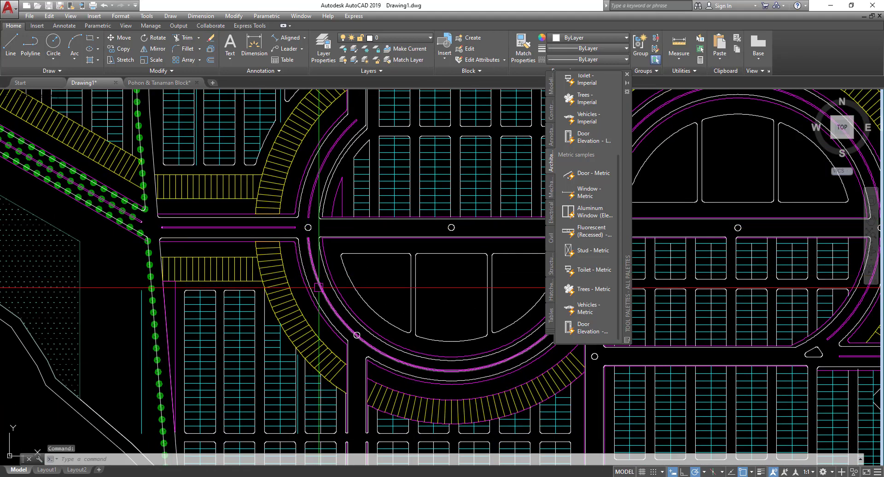
scroll(321, 287, up, 2)
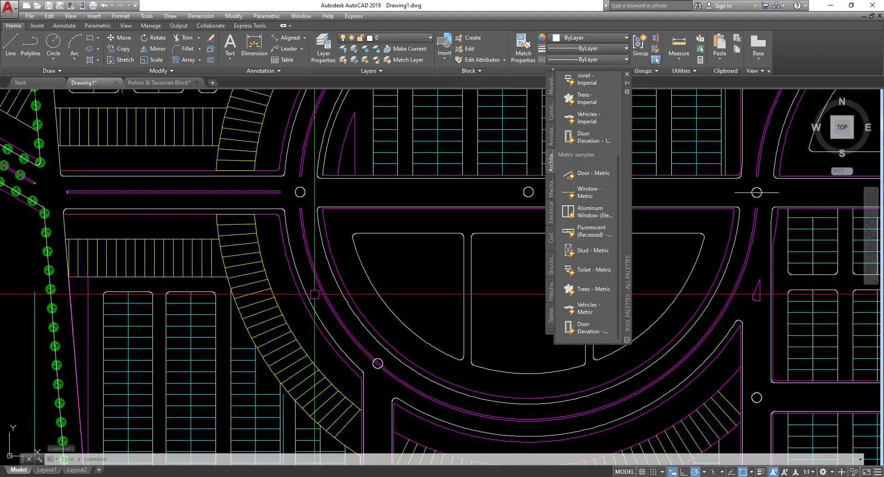
scroll(321, 287, up, 3)
key(ctrl+v)
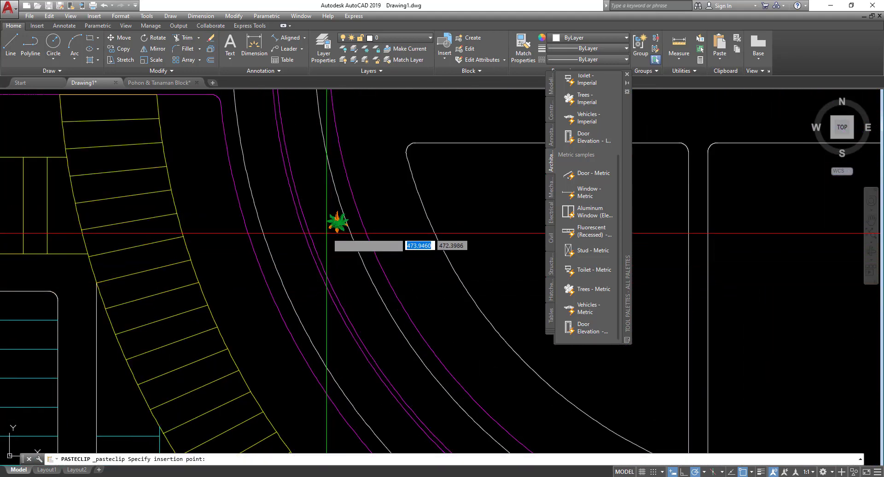
scroll(271, 217, up, 3)
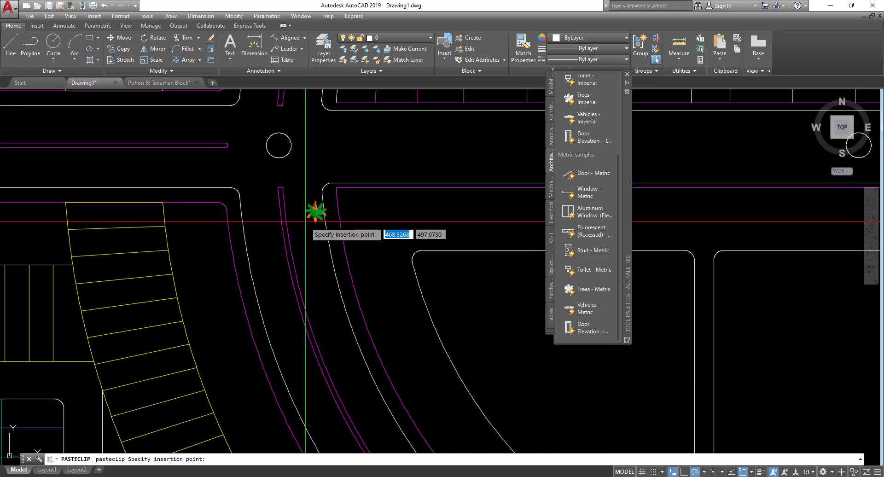
click(271, 217)
scroll(276, 184, up, 3)
click(346, 210)
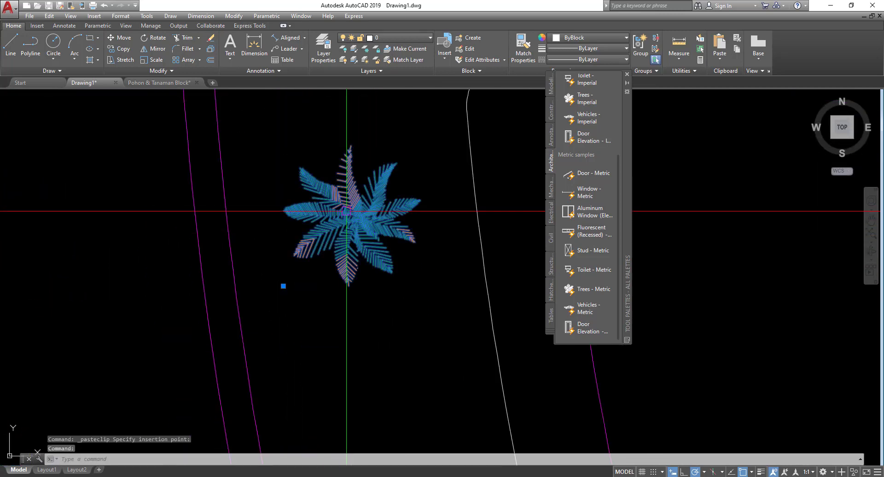
click(414, 317)
click(306, 192)
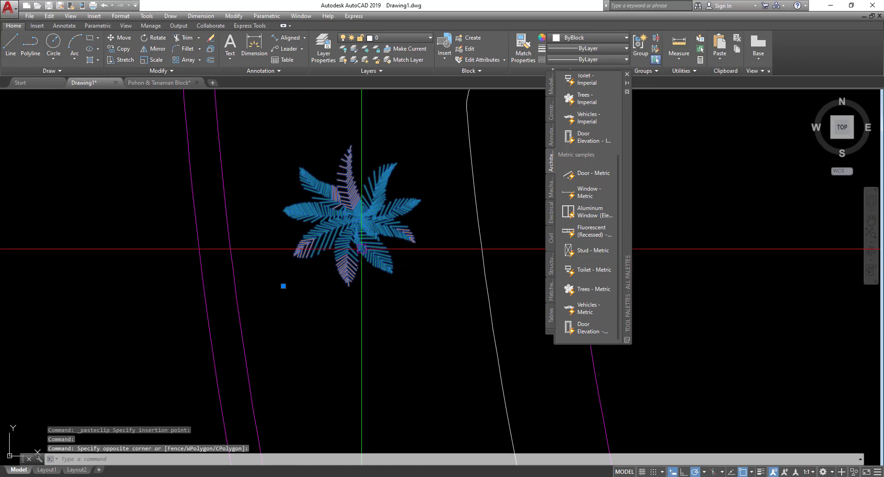
double_click(361, 249)
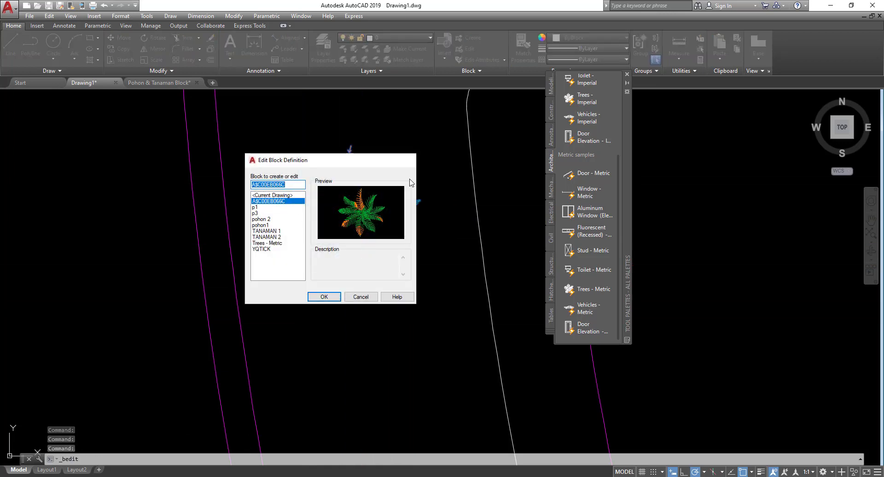
key(Escape)
- Explode the pasted palm block beside the curved median
click(424, 274)
click(347, 195)
text(x)
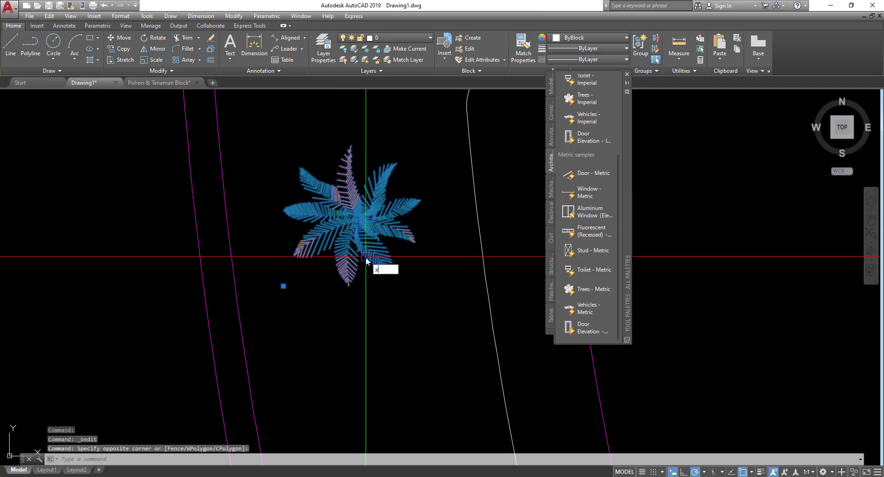
key(Return)
- Define a block named tanaman 3 from all the exploded palm lines, with its base point at the palm's centre
click(422, 308)
click(272, 112)
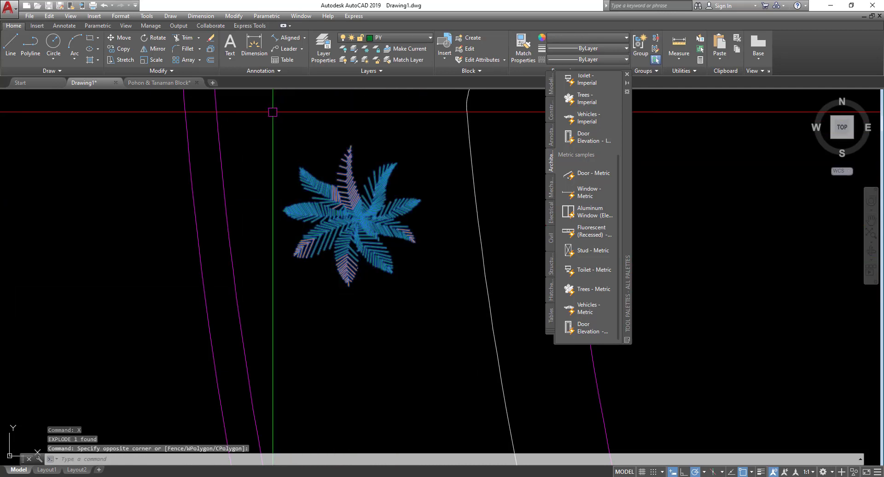
click(273, 112)
click(431, 316)
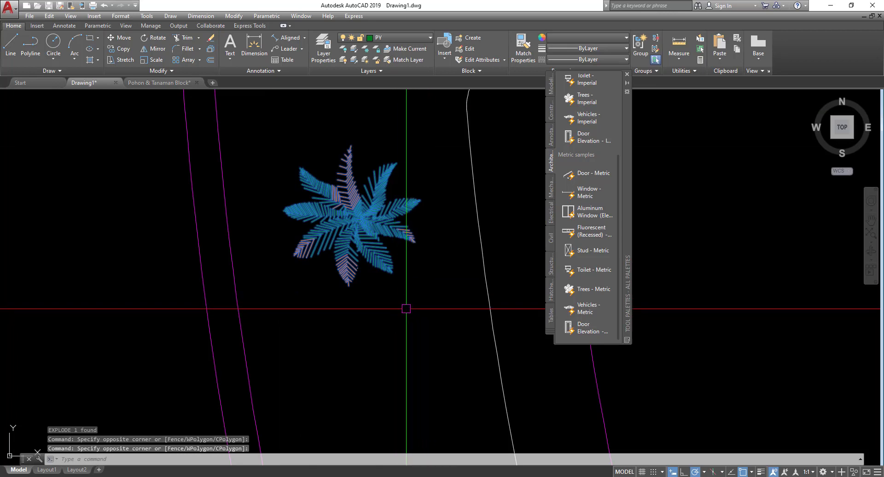
text(b)
key(Return)
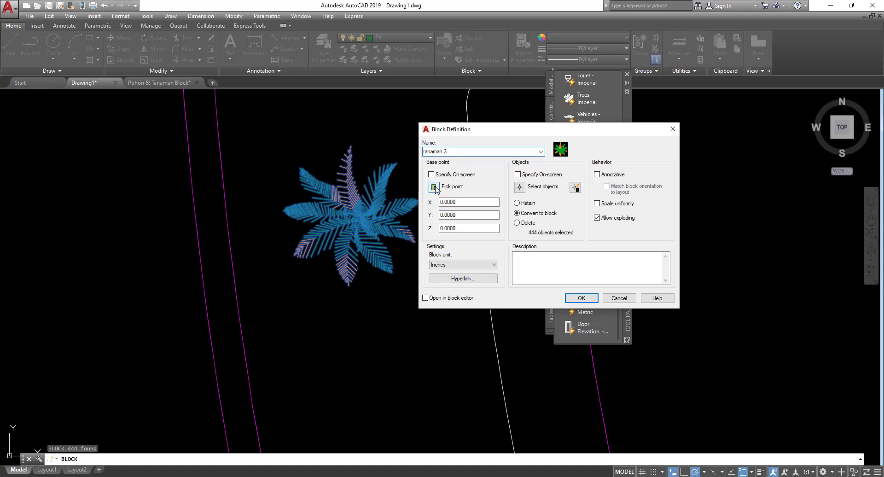
click(434, 187)
scroll(361, 174, up, 8)
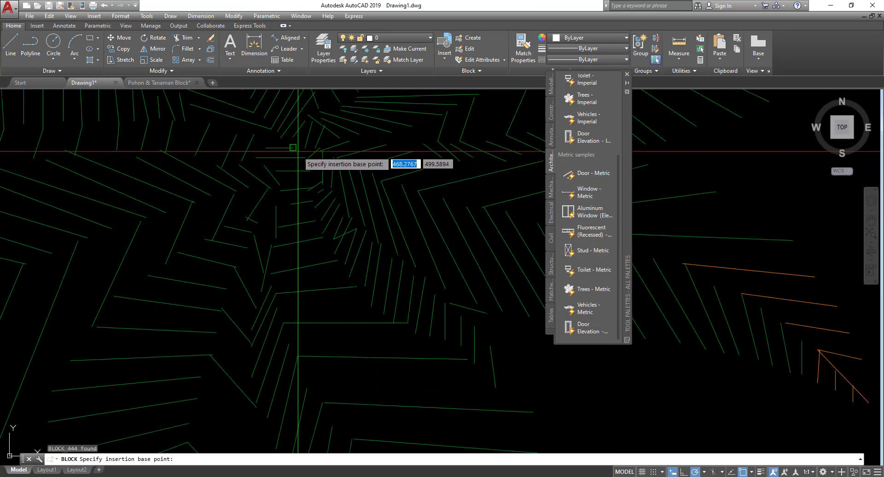
click(298, 151)
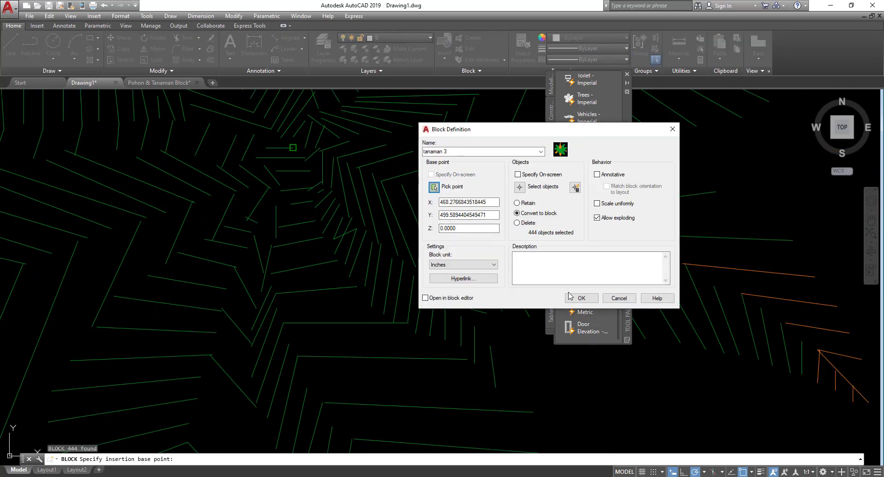
- Offset the curved median's inner edge by 0.5 into the median to create its centre line
scroll(368, 257, down, 9)
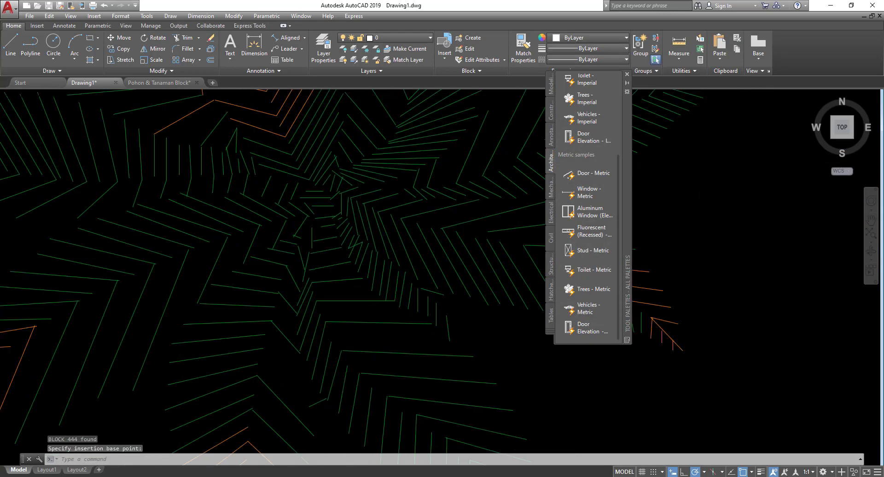
middle_drag(368, 256, 233, 143)
scroll(302, 185, down, 2)
scroll(289, 193, down, 2)
scroll(230, 179, down, 2)
scroll(235, 144, up, 8)
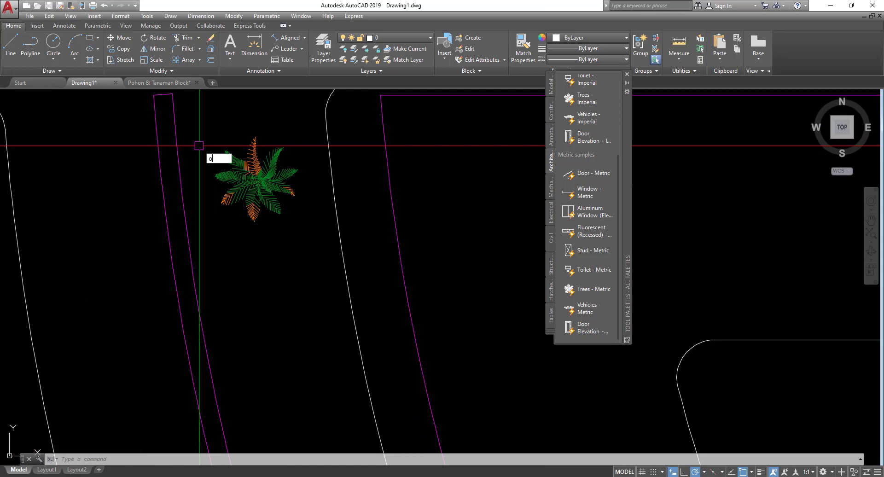
key(Return)
key(Return)
click(177, 139)
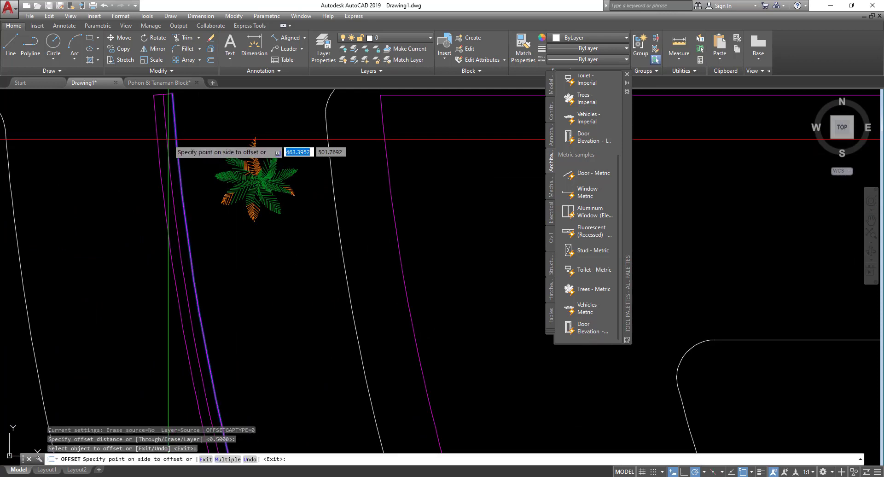
click(168, 139)
scroll(231, 166, down, 8)
middle_drag(241, 188, 245, 164)
scroll(218, 134, up, 4)
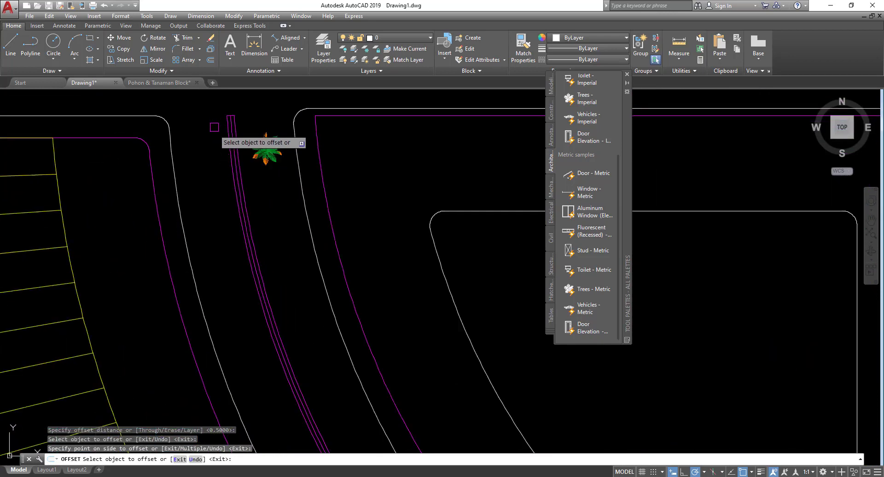
key(Escape)
- Run MEASURE on the curved median's centre line with block tanaman 3, aligned with the line, using a segment length of 12
scroll(230, 125, up, 6)
scroll(306, 191, down, 1)
scroll(299, 230, up, 1)
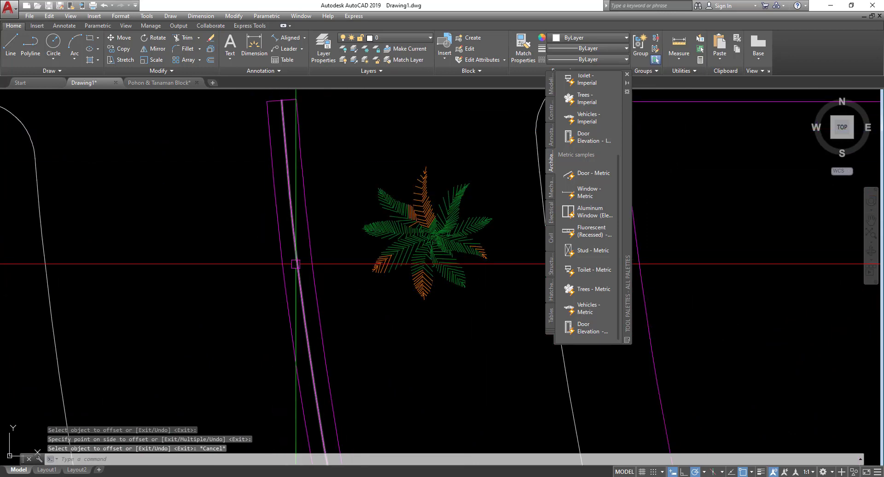
middle_drag(296, 264, 242, 304)
click(231, 184)
key(Escape)
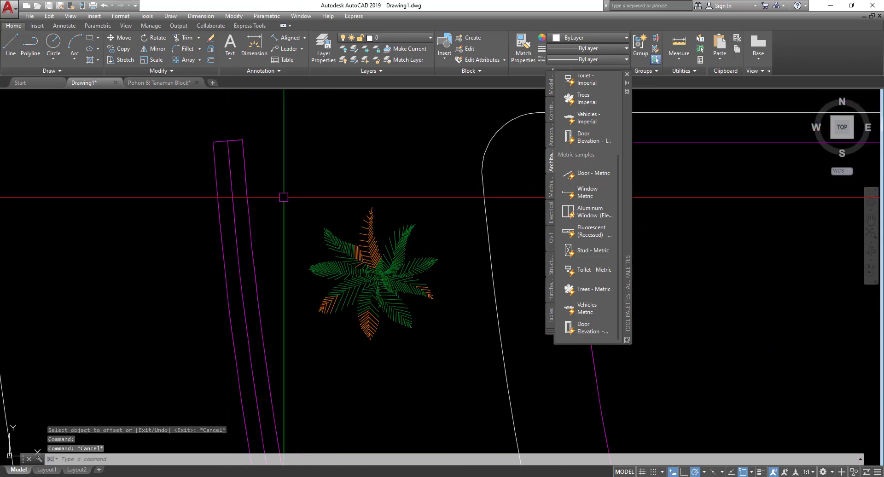
scroll(283, 197, down, 4)
mouse_move(338, 223)
middle_down()
mouse_move(390, 211)
mouse_move(394, 226)
middle_up()
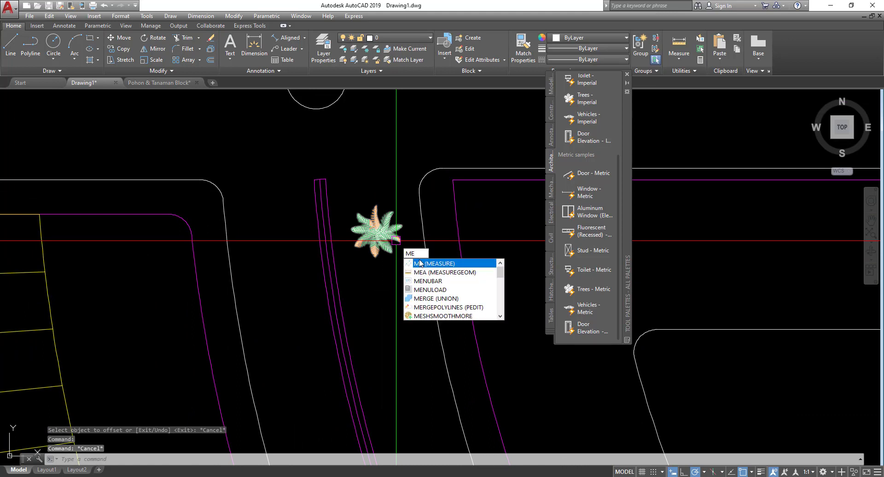
click(429, 263)
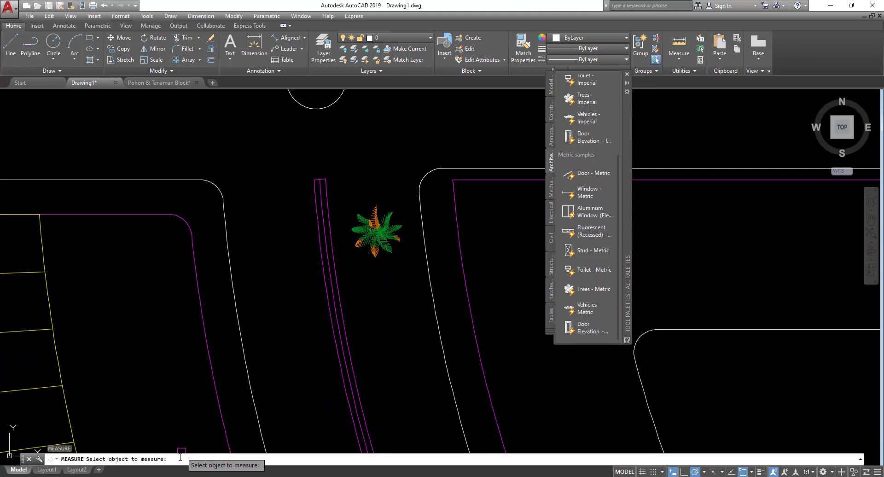
click(319, 200)
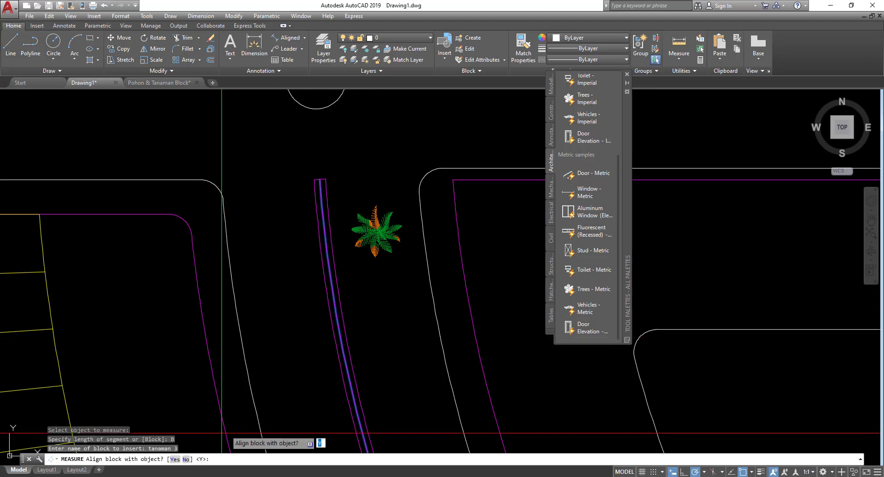
click(174, 459)
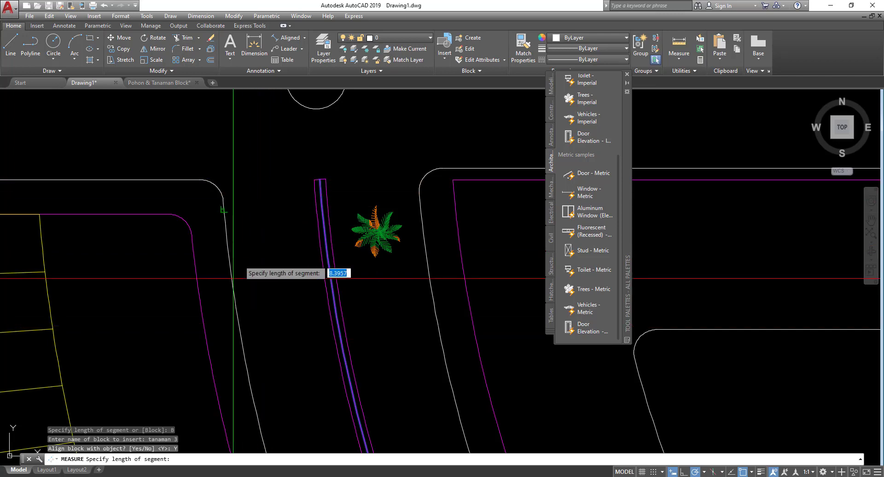
scroll(305, 211, down, 2)
scroll(305, 211, down, 2)
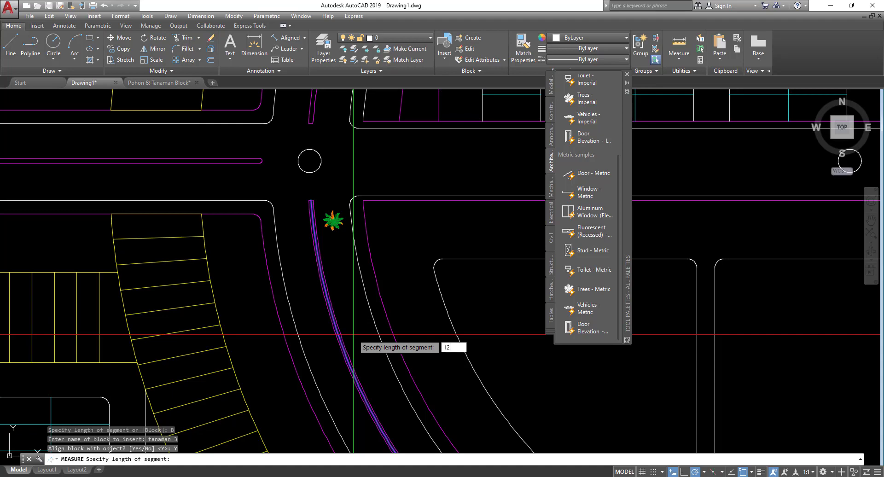
text(12)
key(Return)
scroll(353, 335, down, 5)
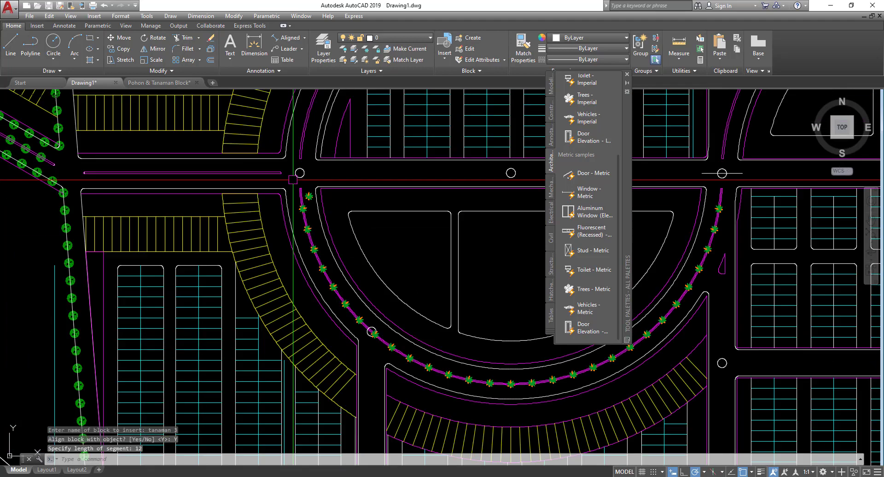
- Inspect the palm row around the curved median and check the extent of the white semicircular road edge inside it
scroll(307, 220, up, 3)
middle_drag(317, 231, 187, 251)
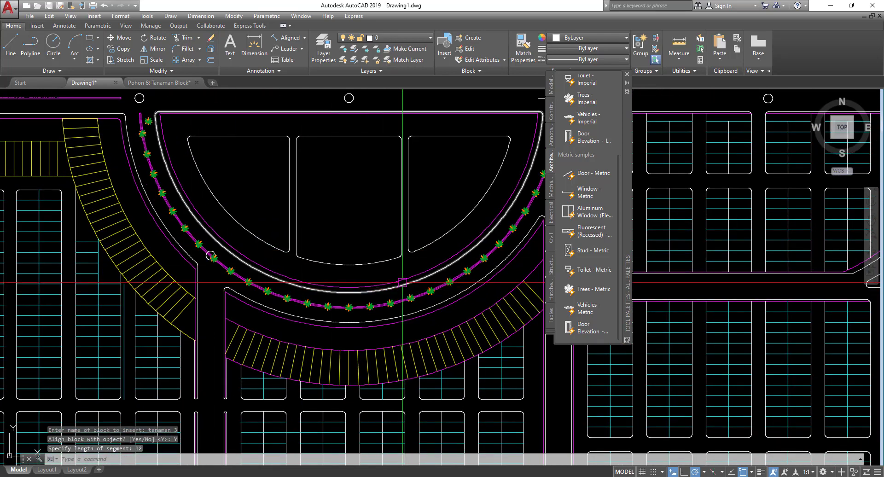
middle_drag(479, 193, 322, 261)
scroll(402, 206, up, 4)
scroll(381, 272, down, 4)
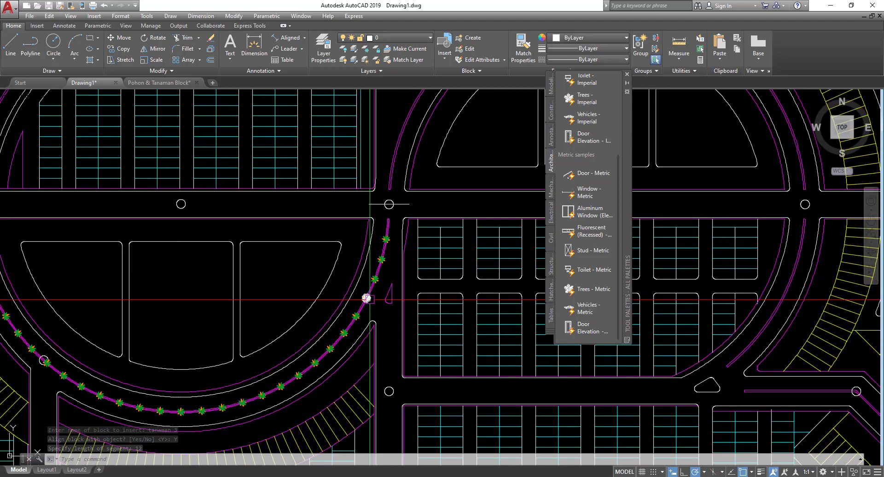
middle_drag(376, 318, 506, 274)
scroll(133, 237, up, 2)
click(127, 195)
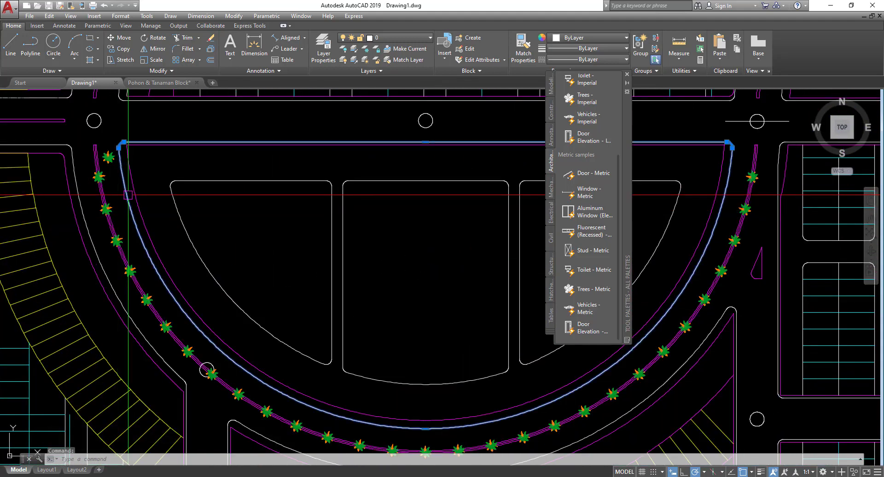
scroll(127, 194, down, 2)
scroll(117, 184, up, 4)
key(Escape)
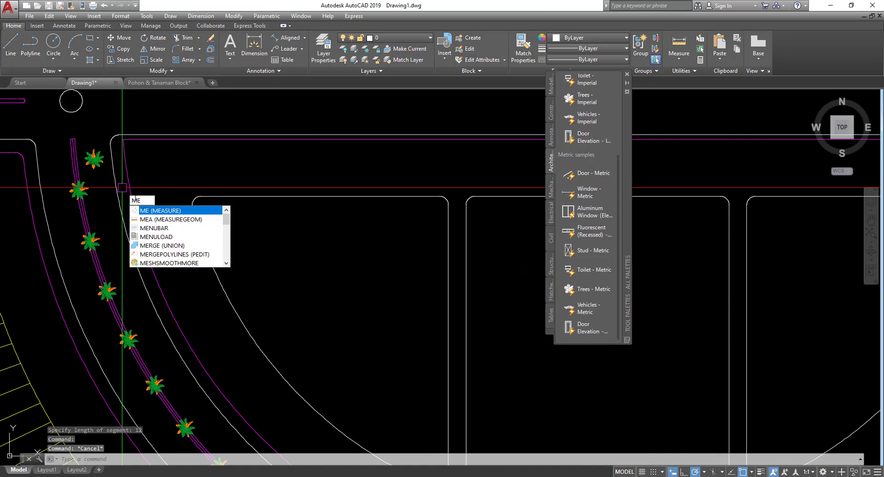
- Run MEASURE on the white semicircular road edge inside the median with block tanaman 3, aligned with the line, using a segment length of 10
key(Return)
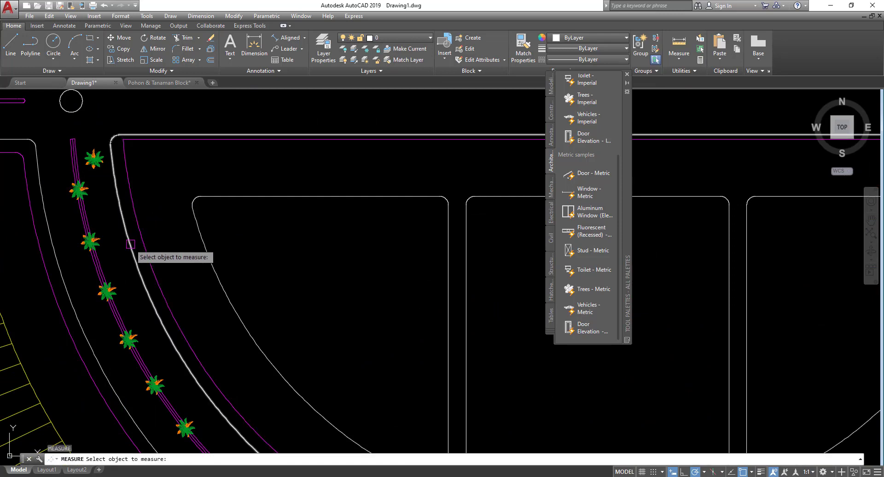
click(129, 244)
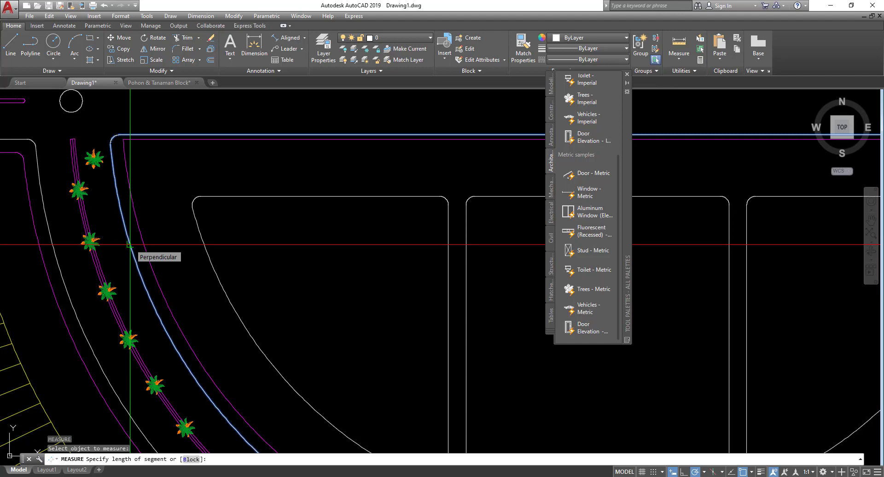
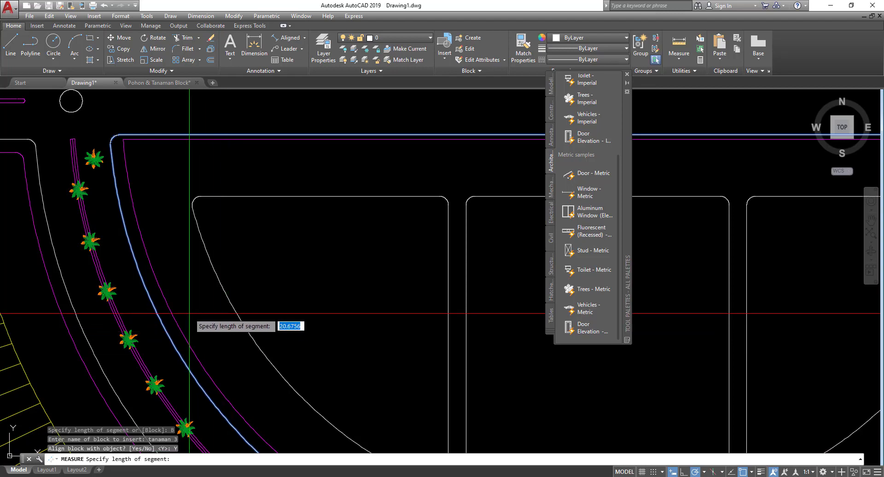
key(Return)
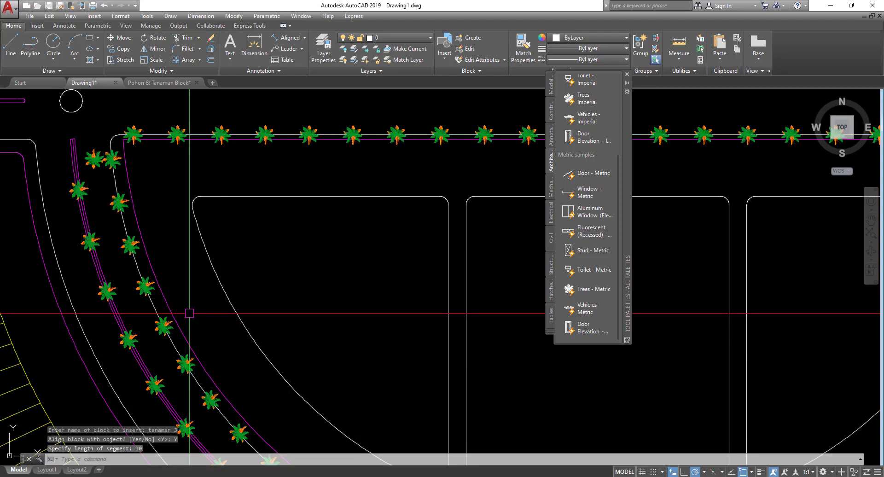
scroll(189, 313, down, 5)
scroll(418, 206, up, 10)
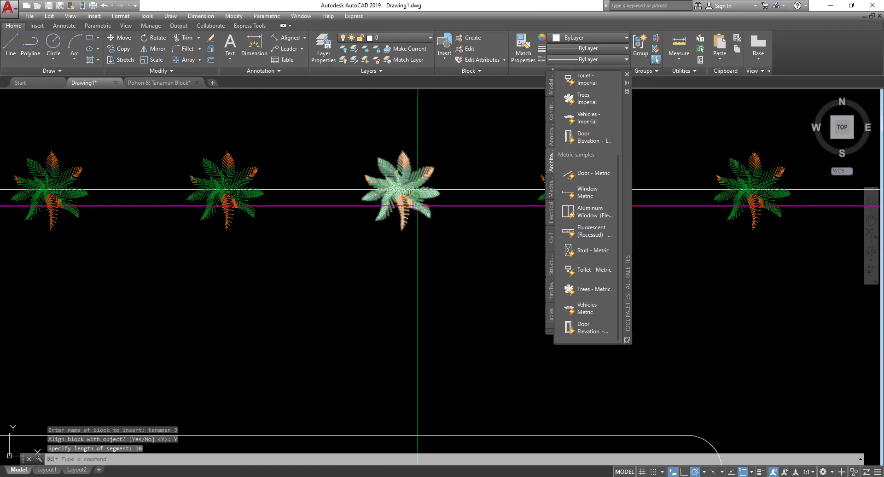
- Inspect the finished palm rows around the semicircular island and review the rest of the site plan for edges without planting
scroll(417, 205, down, 6)
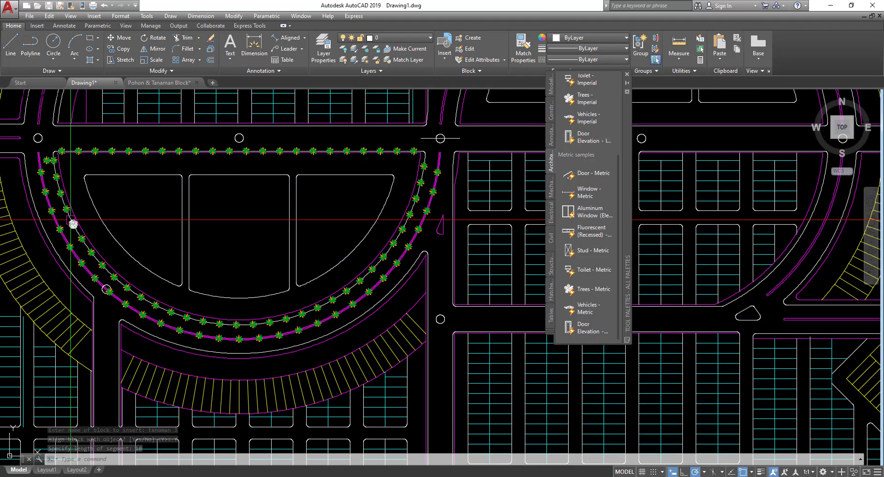
middle_drag(367, 291, 476, 273)
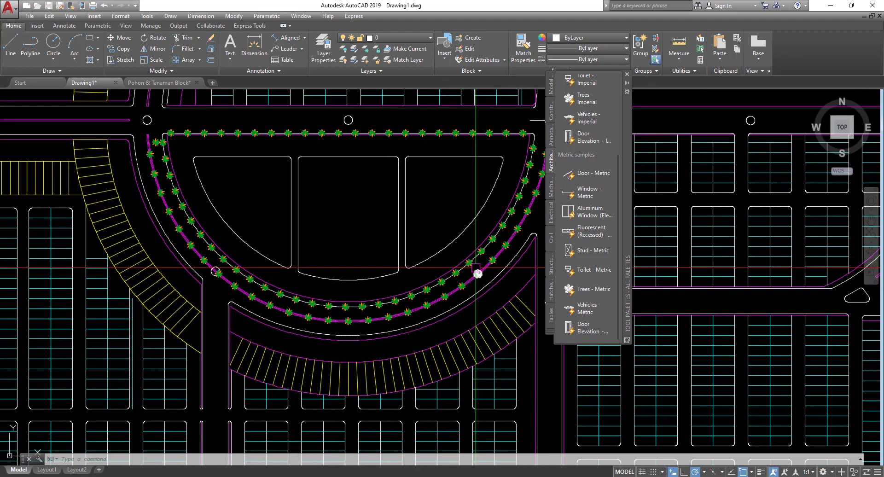
scroll(152, 201, down, 5)
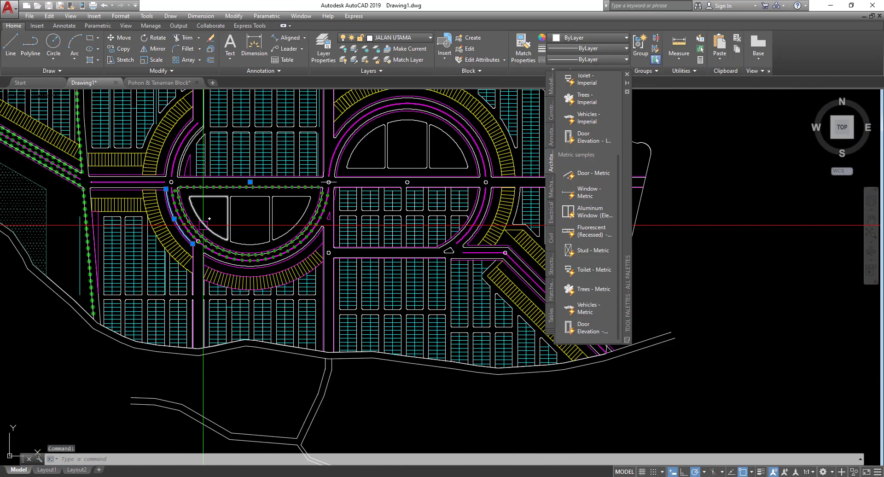
middle_drag(152, 202, 200, 306)
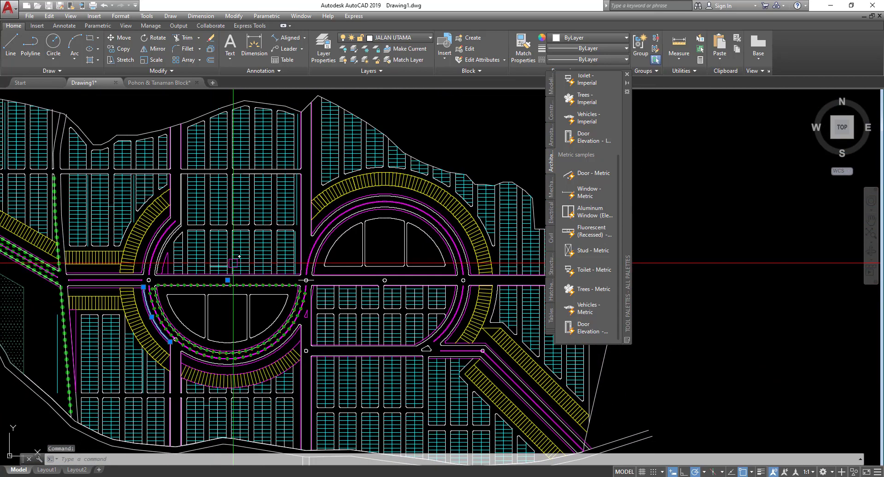
scroll(360, 205, up, 4)
scroll(359, 205, down, 6)
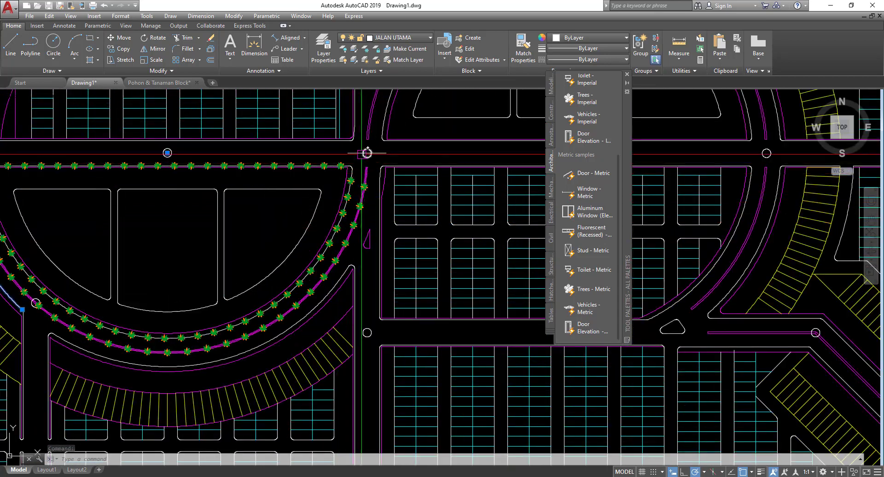
middle_drag(347, 226, 327, 272)
middle_drag(290, 232, 273, 258)
scroll(149, 147, up, 3)
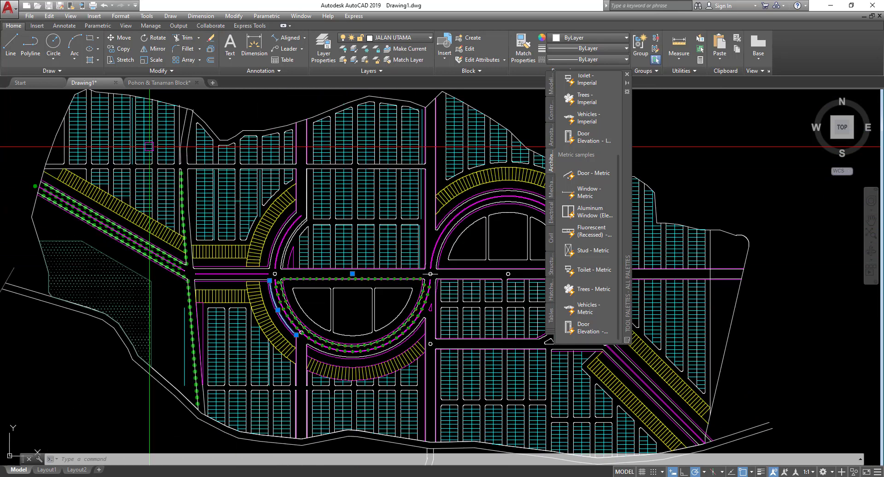
mouse_move(211, 138)
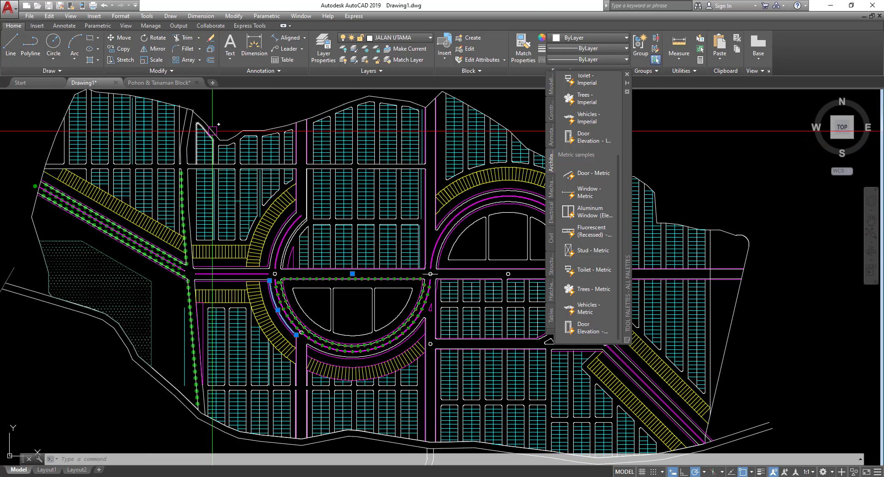
- Check the extent of the outer site boundary polyline by selecting it, and clear the selection
click(229, 134)
scroll(269, 123, down, 4)
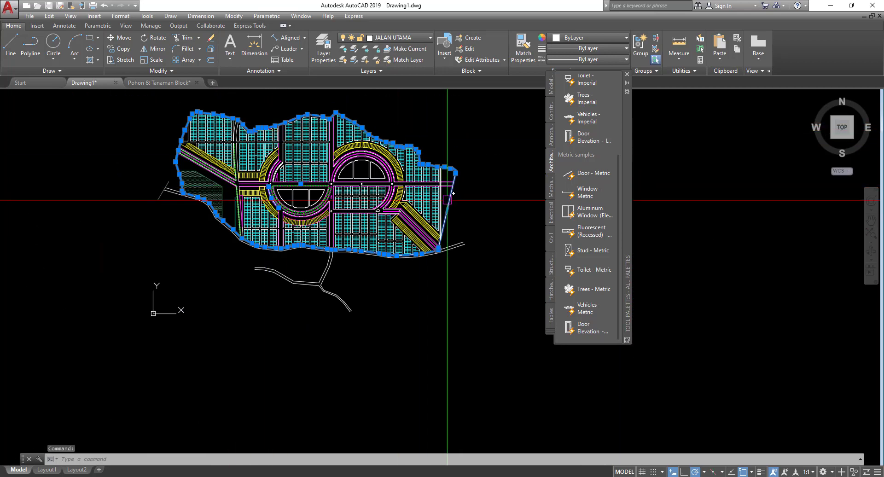
scroll(178, 214, up, 4)
middle_drag(180, 198, 166, 263)
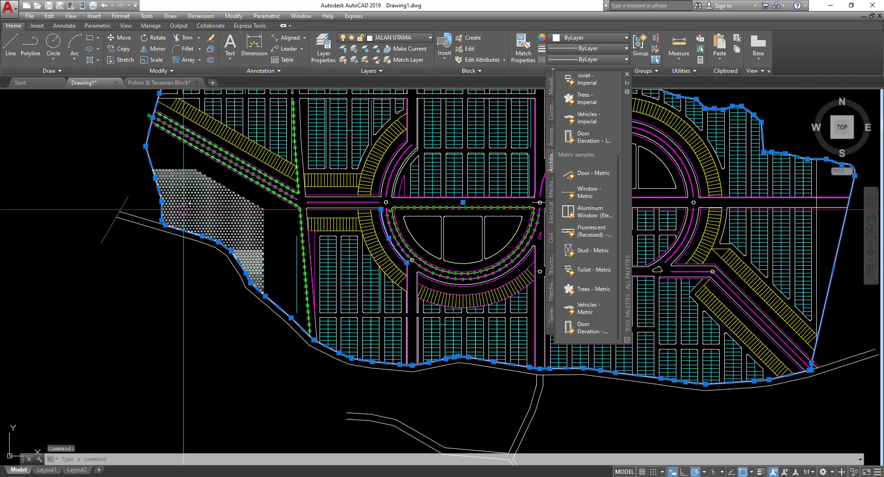
key(Escape)
- Switch to the Pohon & Tanaman Block drawing and copy the dense round red-and-green tree block
click(168, 83)
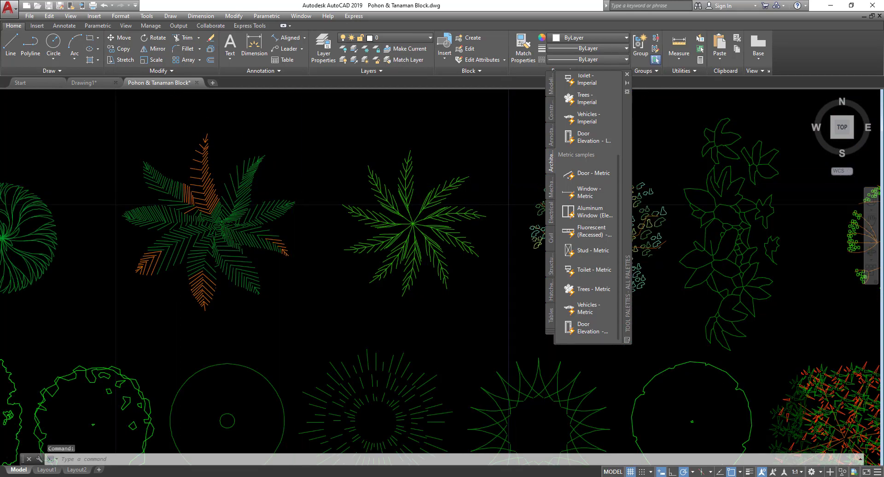
scroll(349, 222, down, 3)
middle_drag(349, 222, 312, 229)
scroll(428, 260, up, 5)
scroll(437, 321, up, 5)
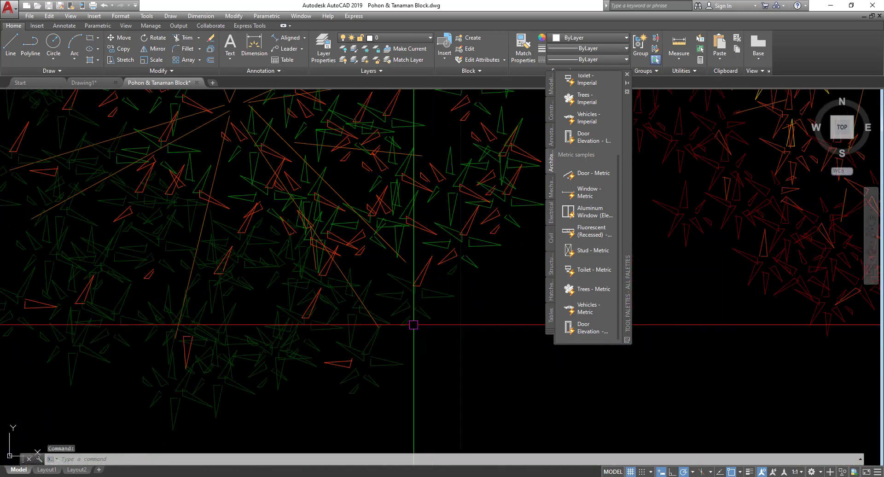
click(450, 331)
click(363, 273)
scroll(364, 278, down, 10)
mouse_move(366, 278)
middle_down()
mouse_move(343, 302)
mouse_move(344, 216)
middle_up()
key(Escape)
click(345, 216)
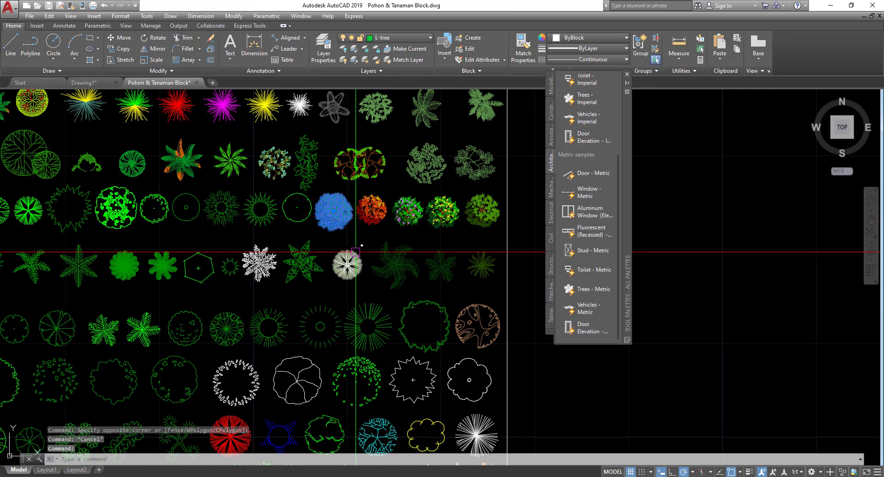
key(ctrl+c)
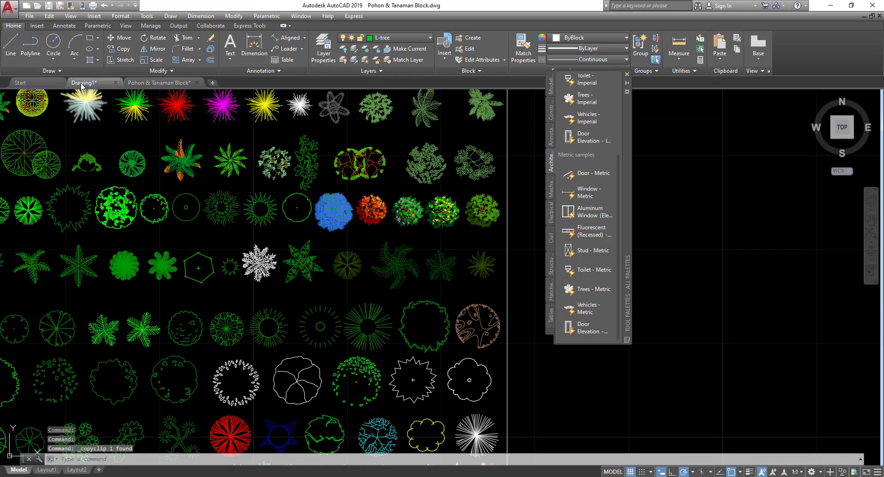
- Paste the copied tree into Drawing1 outside the western site boundary, beside the diagonal tree-lined road
click(82, 83)
scroll(237, 276, down, 2)
scroll(191, 205, up, 5)
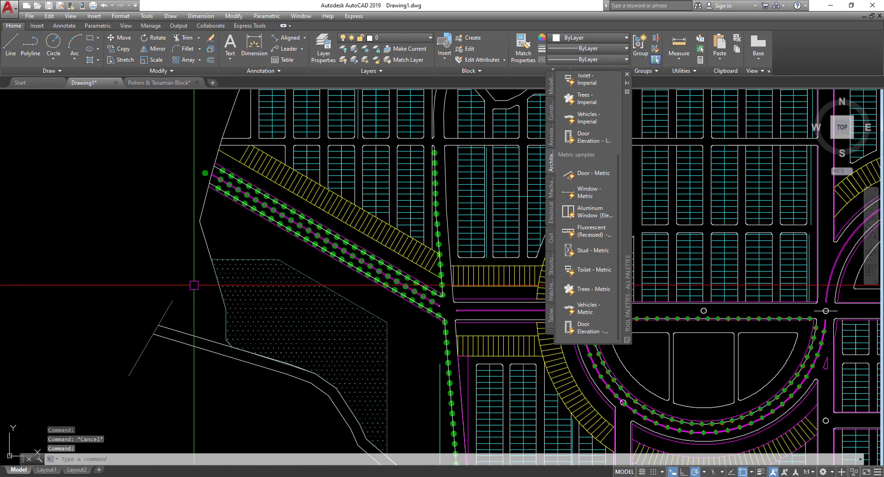
key(ctrl+v)
scroll(184, 248, up, 6)
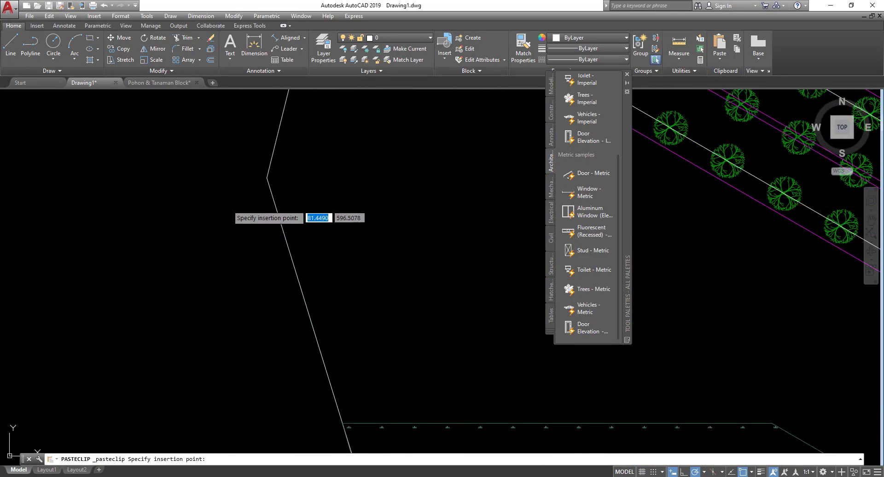
click(270, 235)
click(233, 231)
- Explode the pasted red-and-green tree into separate objects
click(130, 121)
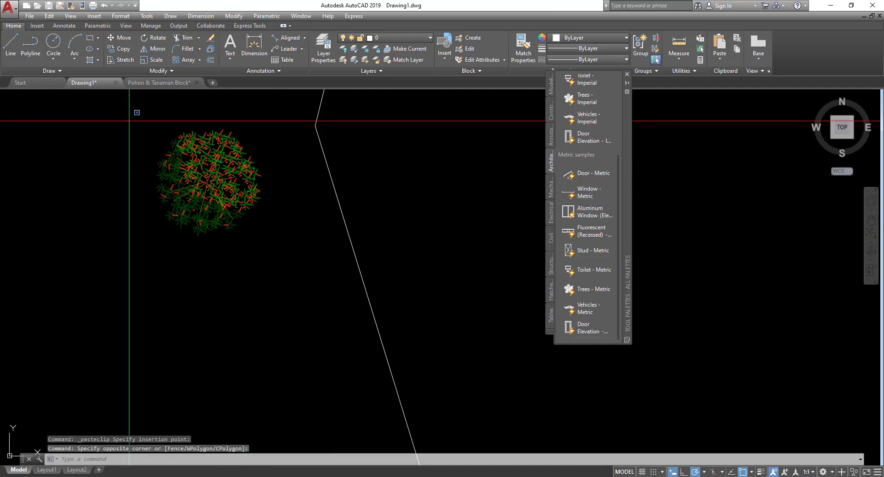
click(274, 277)
text(x)
key(Return)
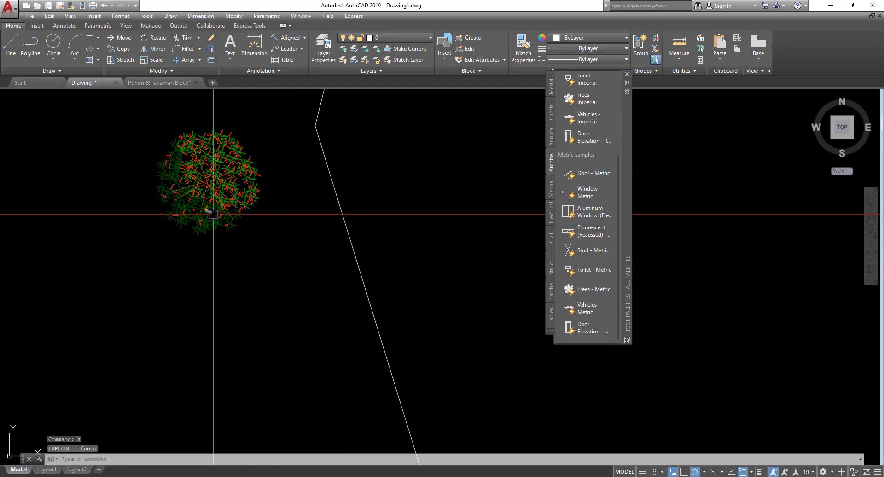
key(Escape)
- Enlarge all objects of the exploded tree with SCALE by a factor of about 3.5, from a base point inside its crown
click(134, 114)
click(295, 279)
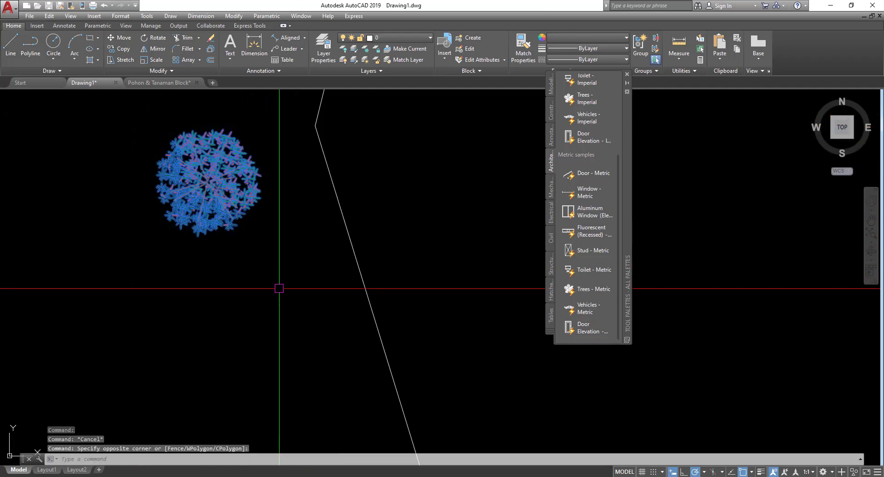
text(sc)
key(Return)
click(186, 190)
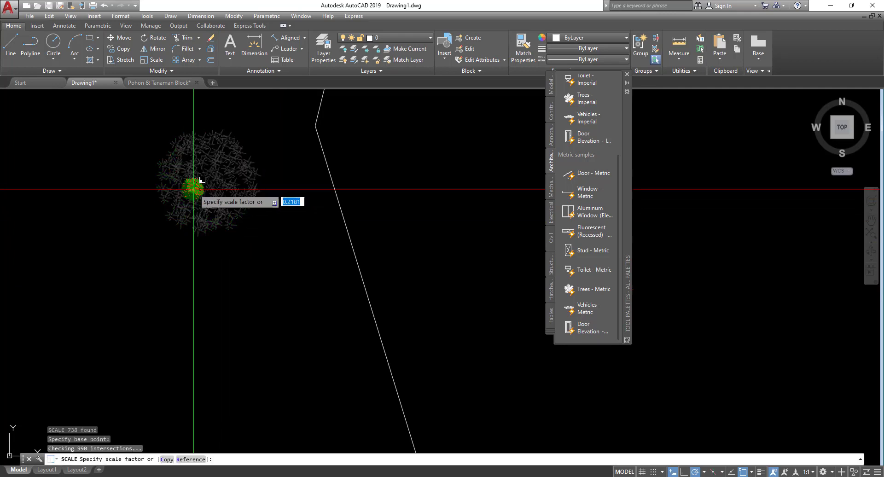
scroll(209, 197, down, 4)
scroll(233, 201, down, 2)
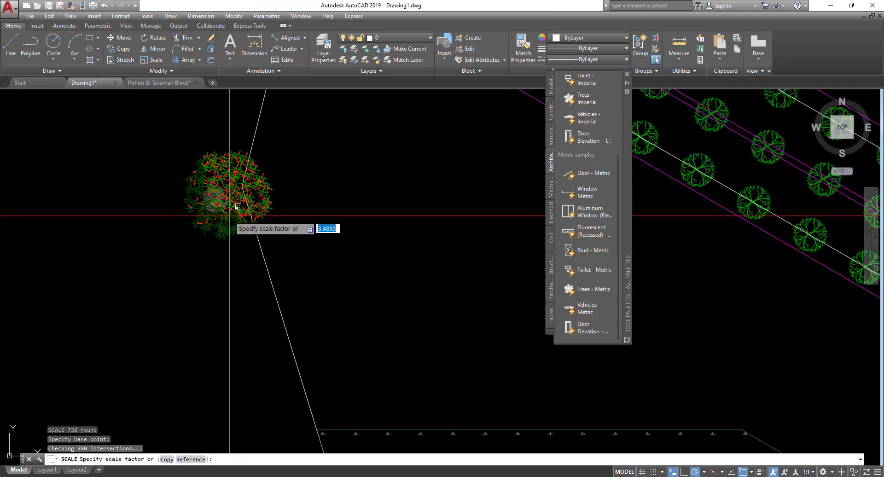
click(238, 206)
scroll(211, 240, down, 5)
scroll(206, 247, up, 5)
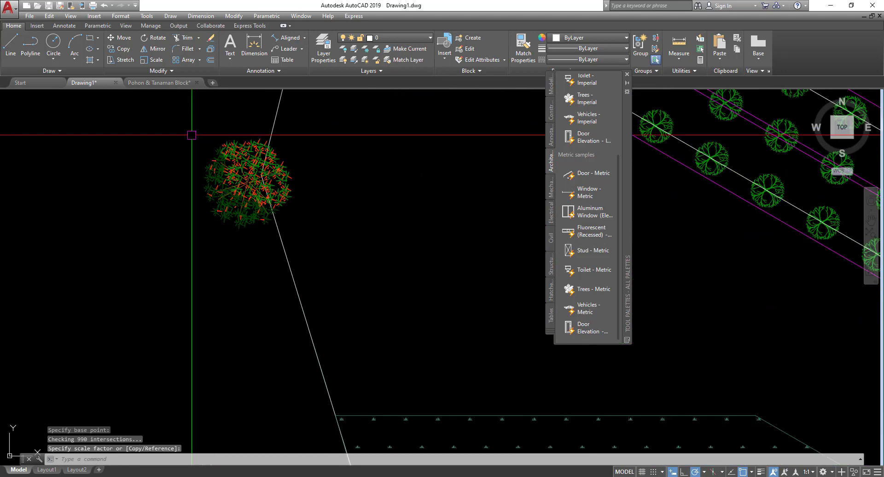
- Define all objects of the enlarged tree as a block named tanaman 4, with its base point among the central branches
click(184, 115)
click(347, 258)
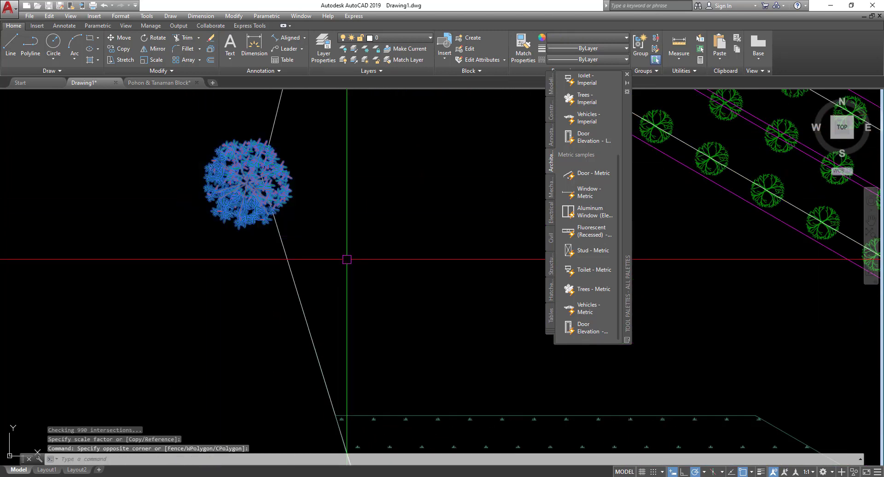
click(174, 94)
click(340, 253)
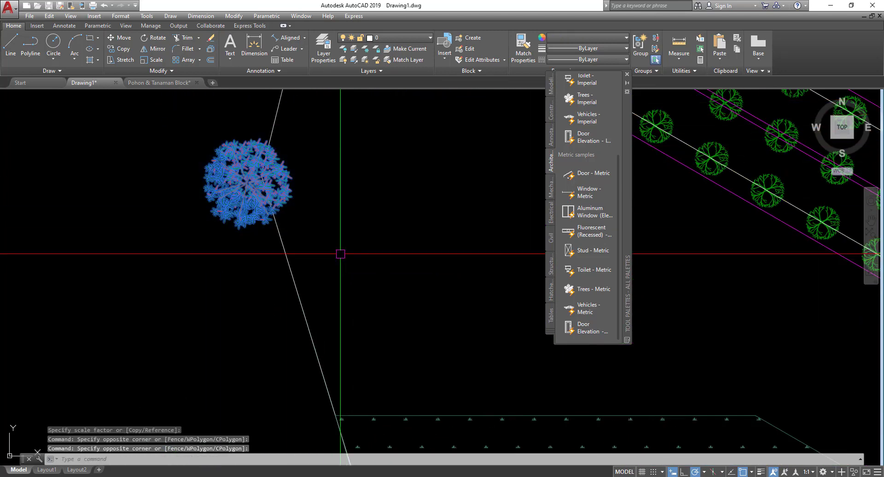
key(Return)
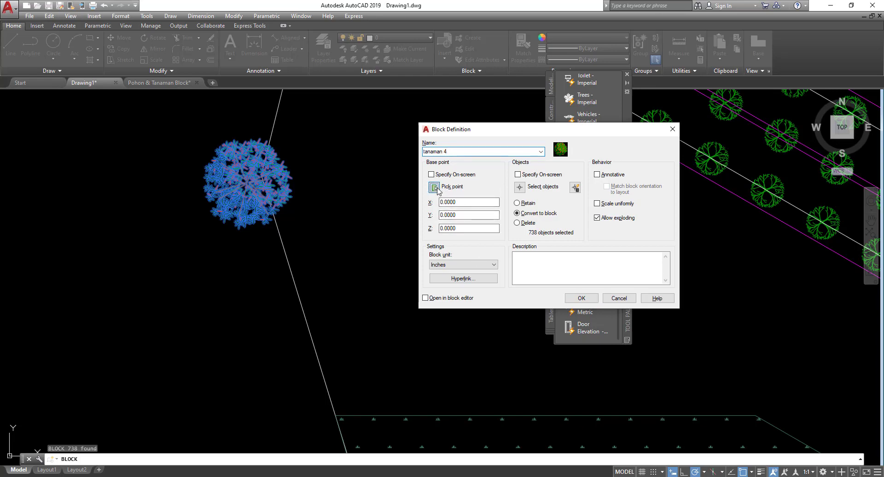
click(435, 187)
scroll(276, 193, up, 5)
scroll(192, 131, up, 3)
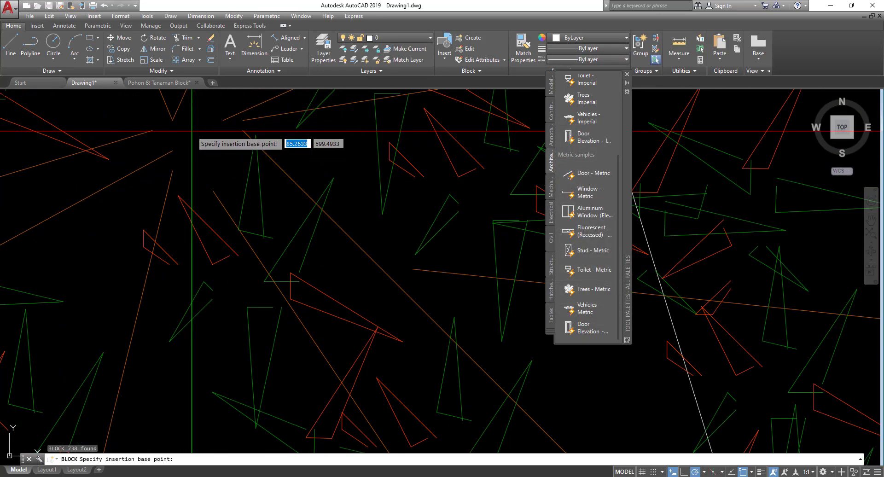
click(192, 131)
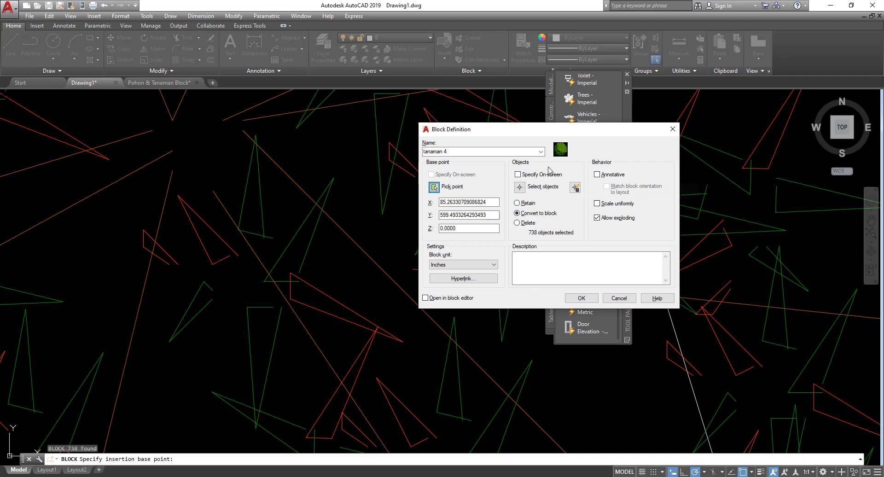
click(581, 297)
scroll(322, 202, down, 6)
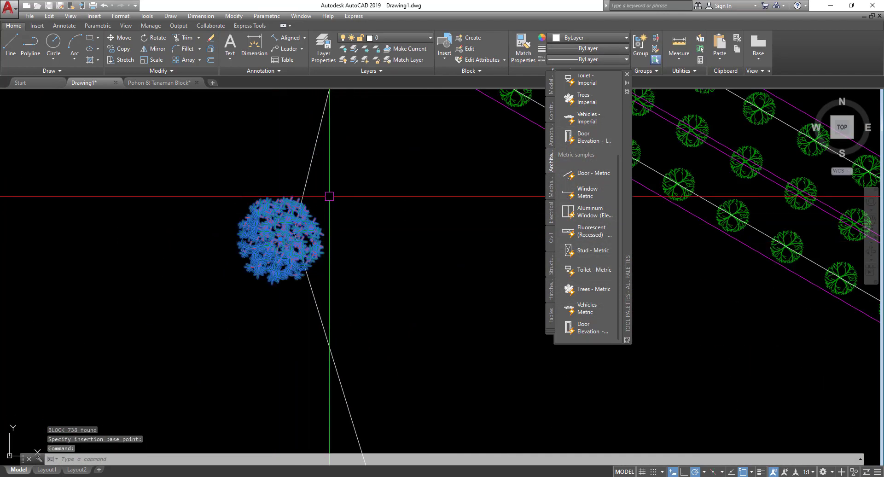
scroll(329, 196, down, 2)
key(Escape)
key(Escape)
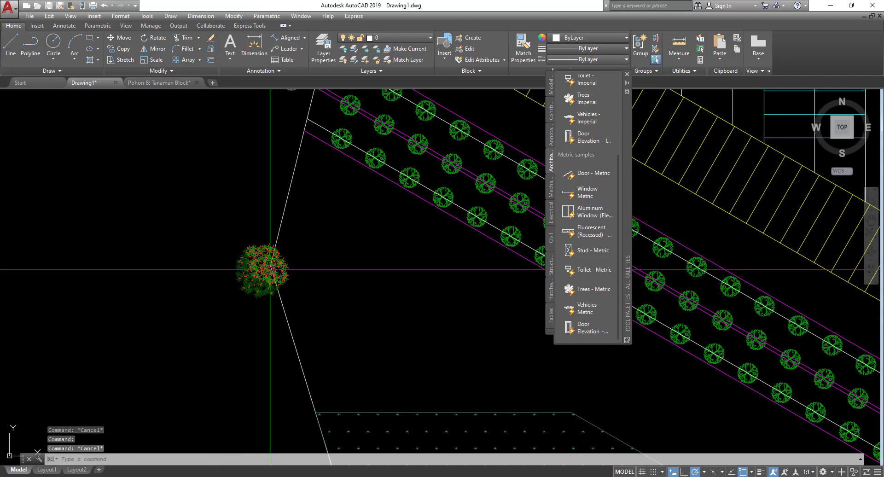
- Place tanaman 4 blocks along the site's outer boundary with MEASURE, aligned with the object, at a segment length of 15
scroll(322, 251, up, 4)
text(e)
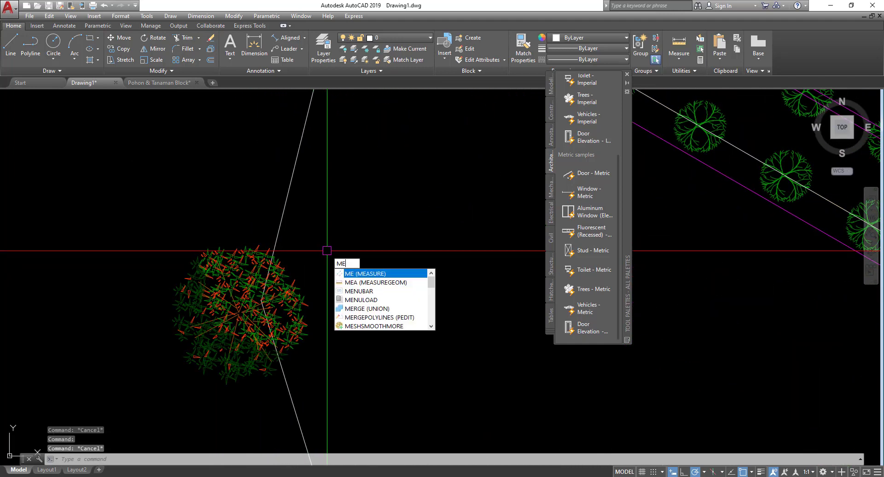
click(362, 274)
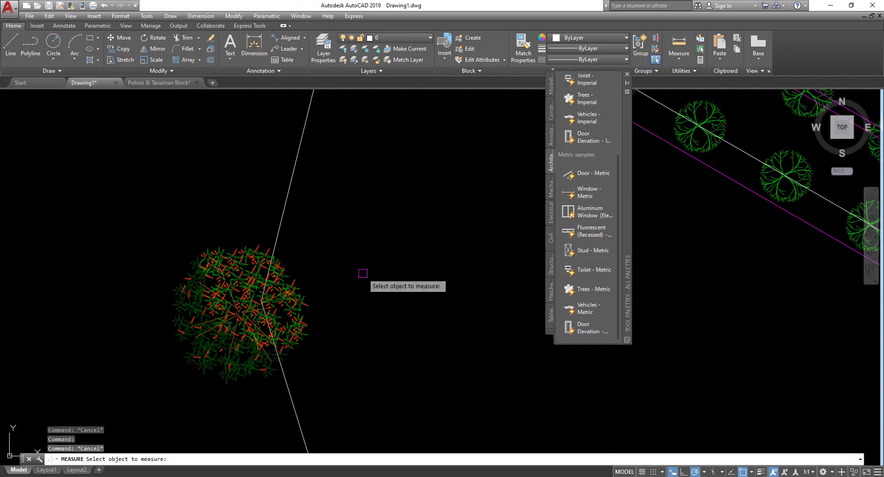
scroll(363, 273, down, 6)
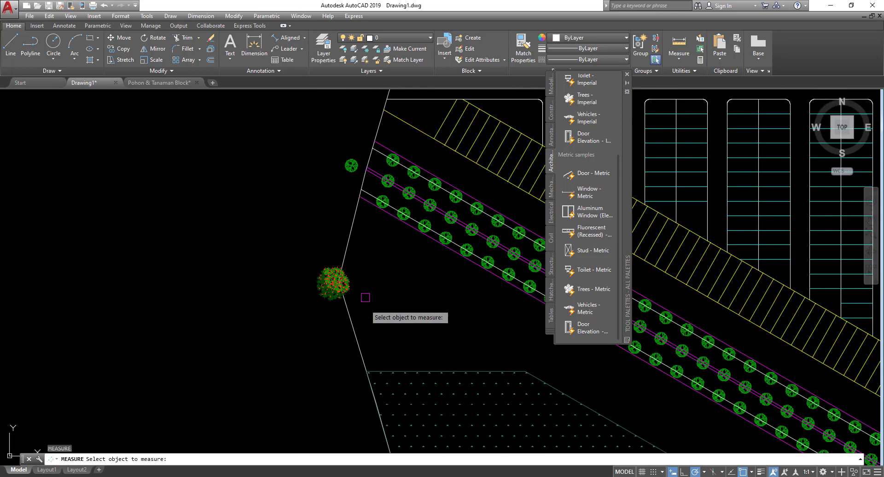
click(357, 331)
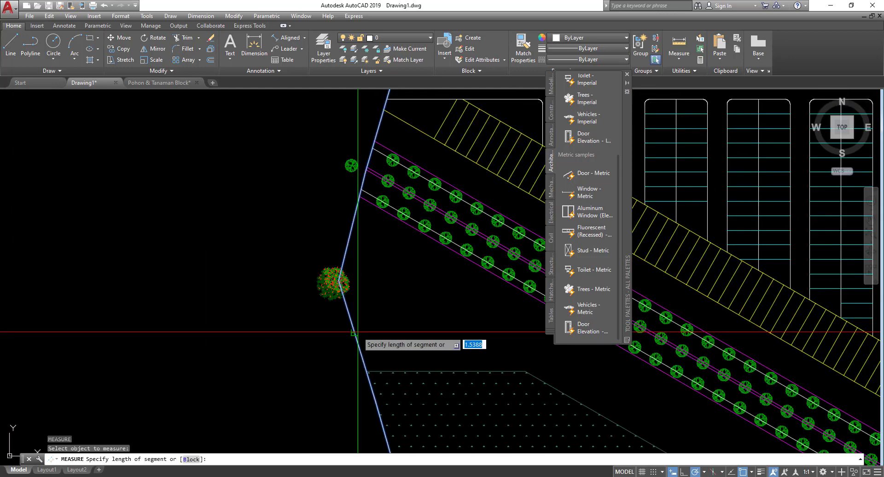
click(189, 459)
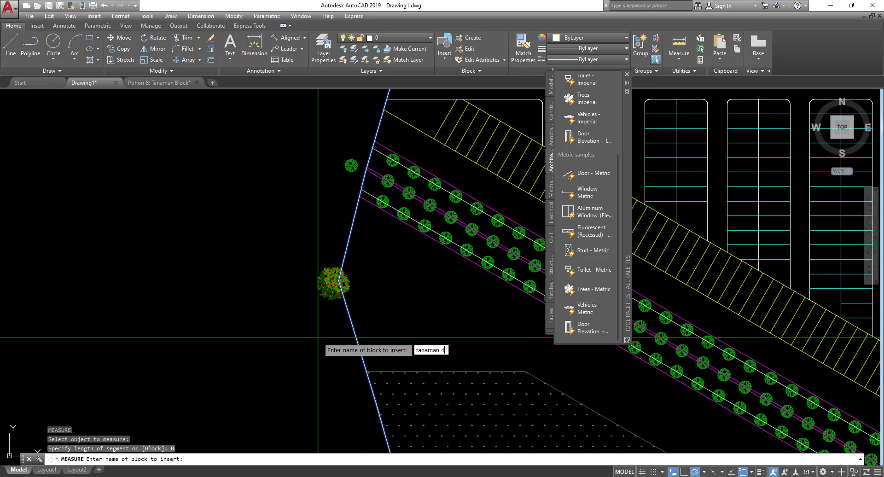
key(Return)
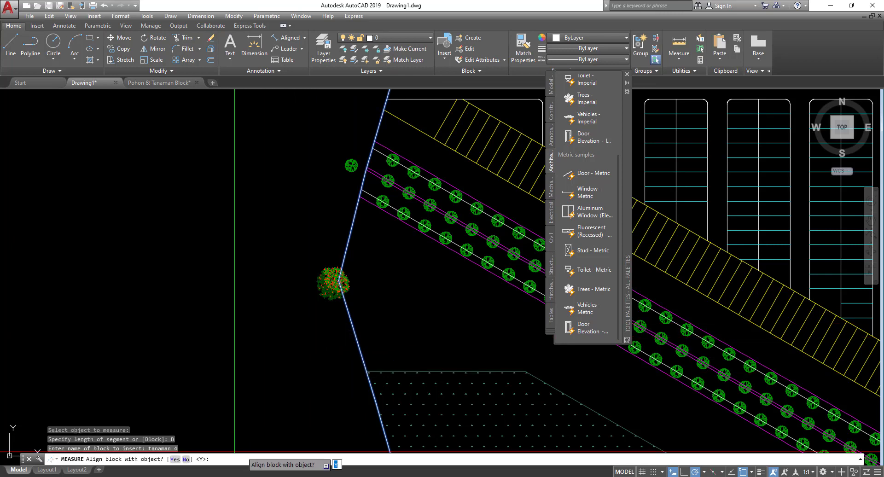
click(173, 459)
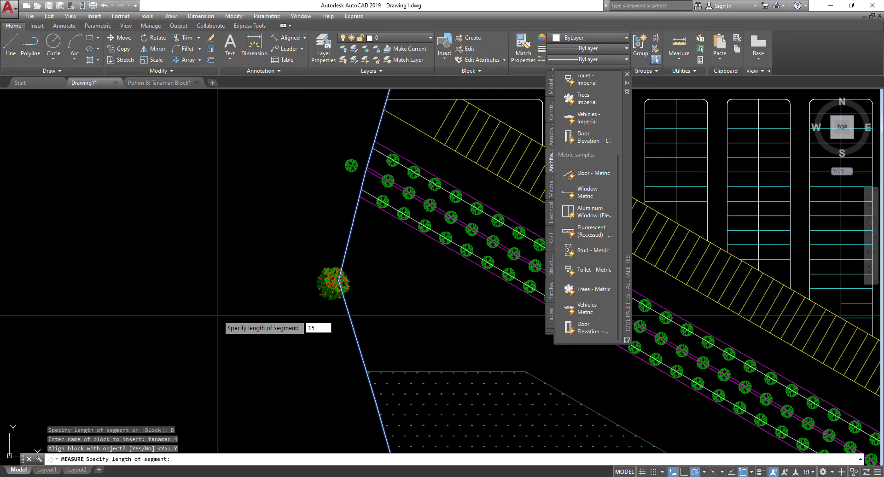
text(15)
key(Return)
- Examine the row of tanaman 4 trees around the whole outer boundary of the site plan
scroll(297, 207, down, 8)
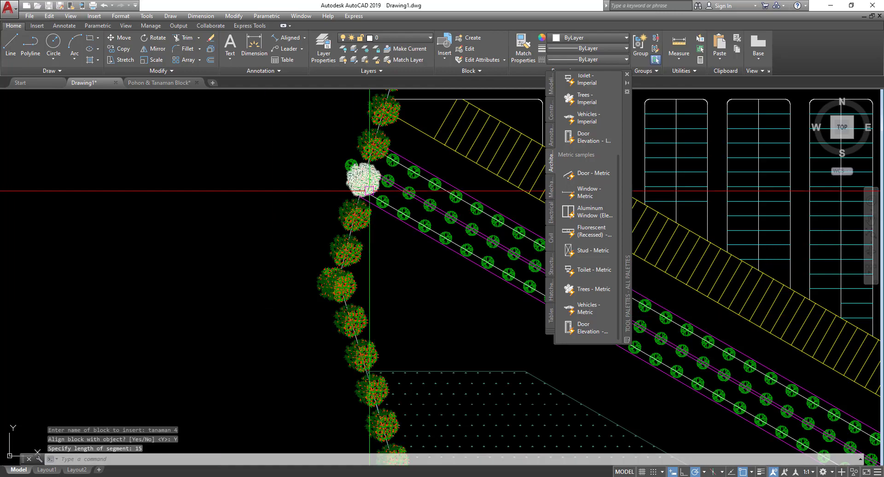
scroll(297, 207, up, 8)
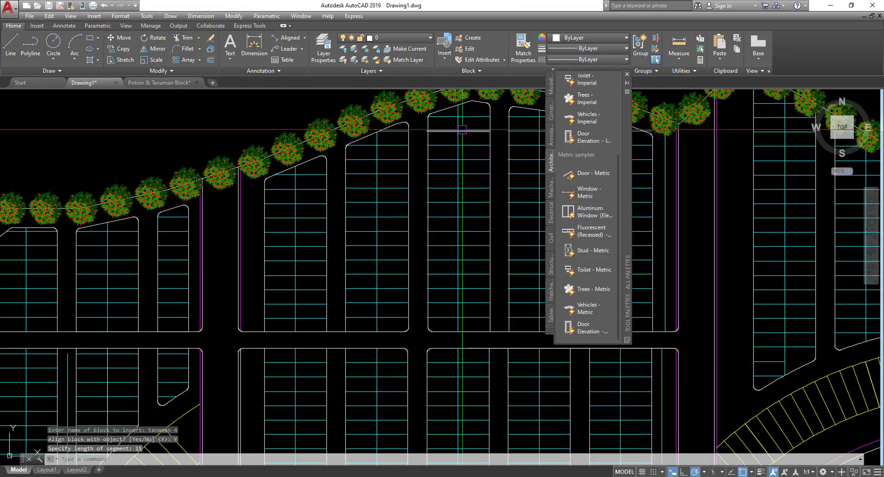
scroll(334, 194, down, 2)
middle_drag(391, 285, 278, 235)
mouse_move(341, 352)
middle_down()
mouse_move(300, 284)
mouse_move(360, 363)
mouse_move(318, 367)
mouse_move(350, 363)
middle_up()
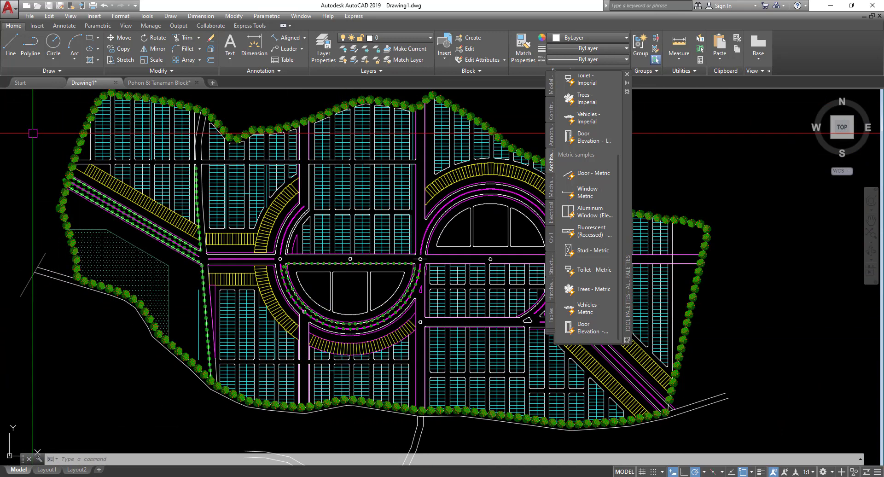
middle_drag(376, 307, 375, 302)
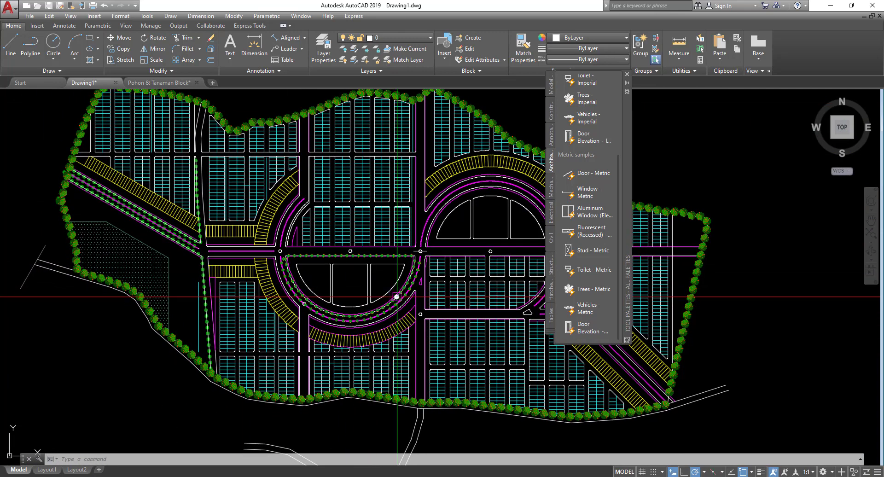
scroll(410, 233, up, 6)
mouse_move(410, 233)
middle_down()
mouse_move(322, 237)
mouse_move(318, 290)
mouse_move(256, 321)
middle_up()
scroll(250, 317, down, 2)
scroll(251, 316, down, 6)
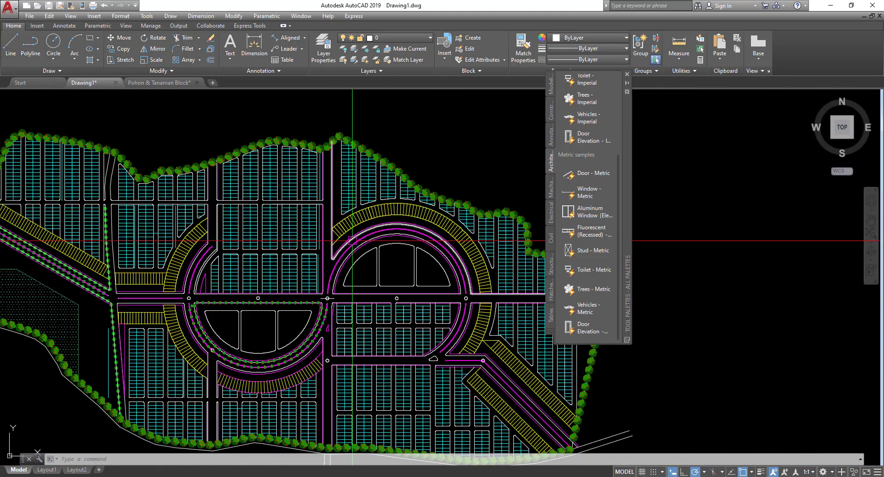
- Examine the plant rows at the central road junction and the white outline of the unplanted northern semicircular island
scroll(370, 211, up, 4)
scroll(315, 313, up, 4)
middle_drag(313, 316, 341, 189)
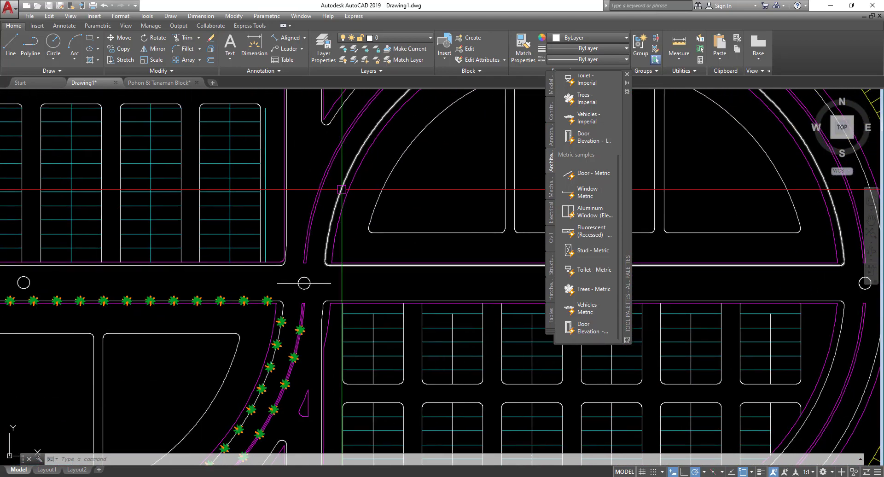
middle_drag(304, 250, 301, 271)
scroll(274, 294, up, 5)
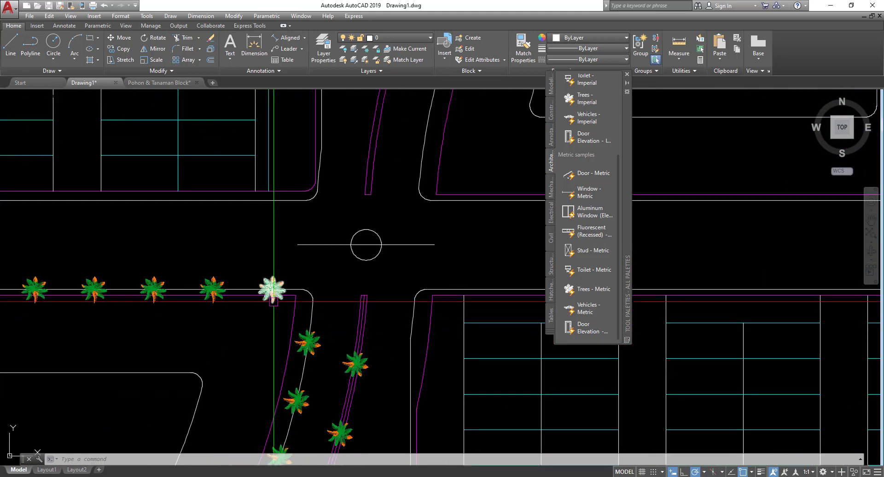
scroll(284, 265, down, 6)
middle_drag(336, 195, 213, 361)
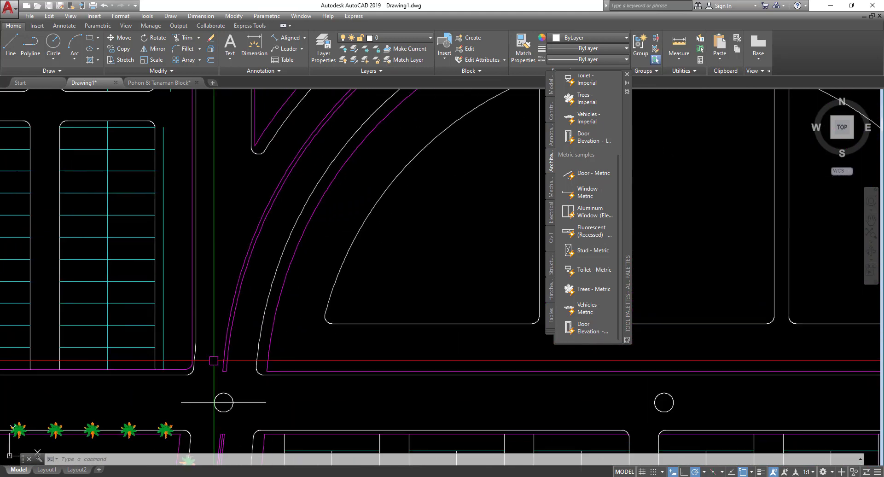
scroll(233, 315, down, 3)
middle_drag(289, 221, 202, 180)
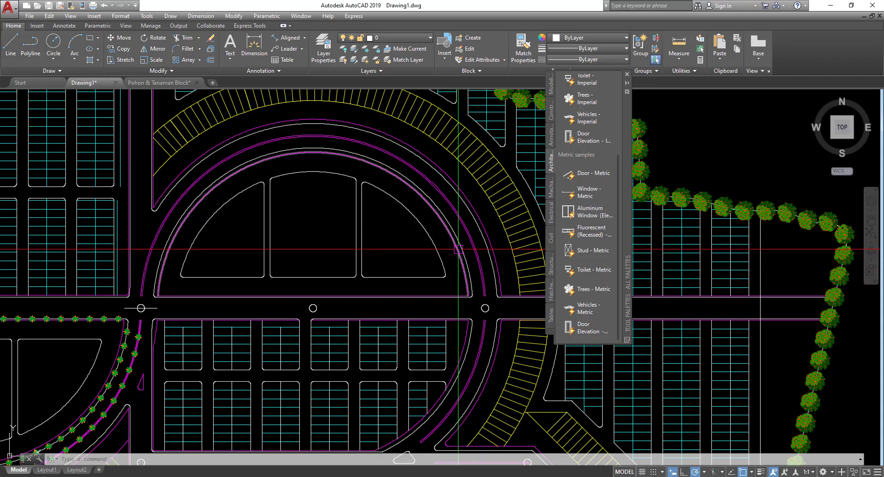
click(244, 162)
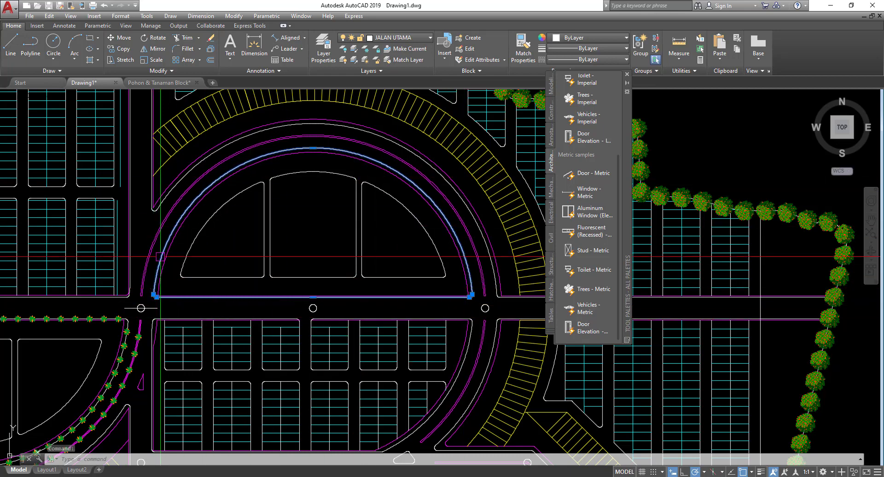
key(Escape)
middle_drag(376, 285, 438, 304)
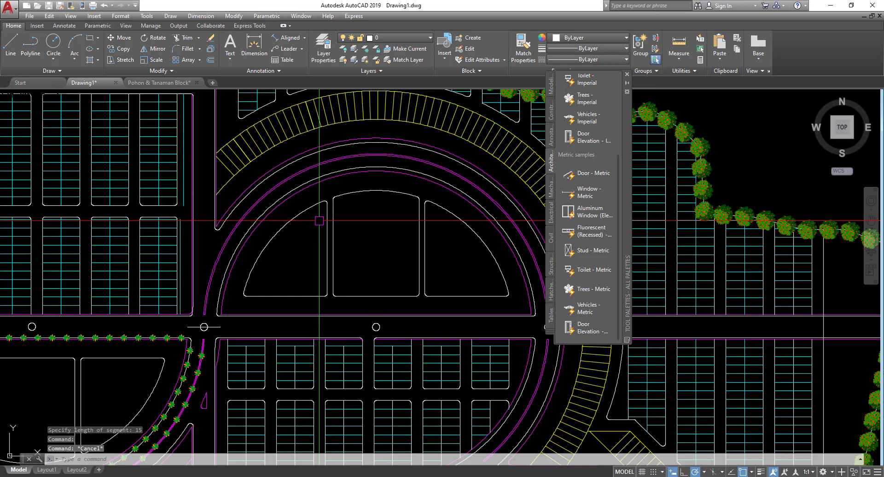
- Divide the white outline of the northern semicircular island into 20 segments with DIVIDE, without inserting a block
text(div)
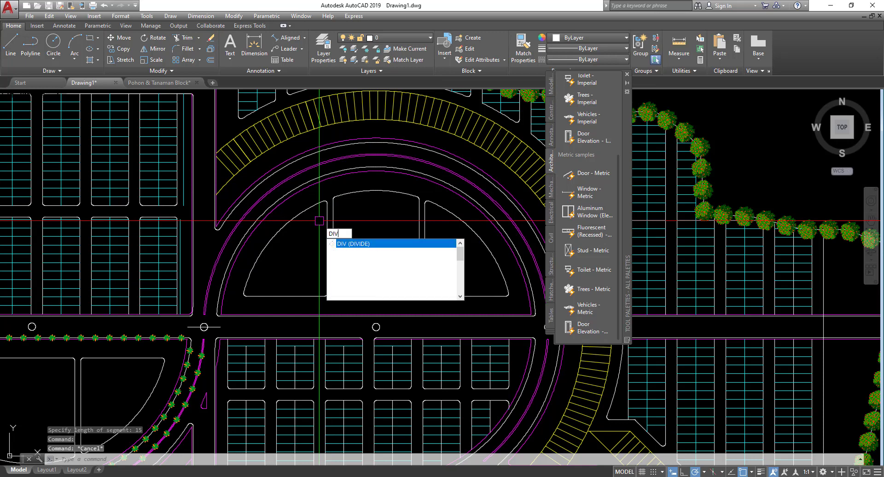
click(358, 245)
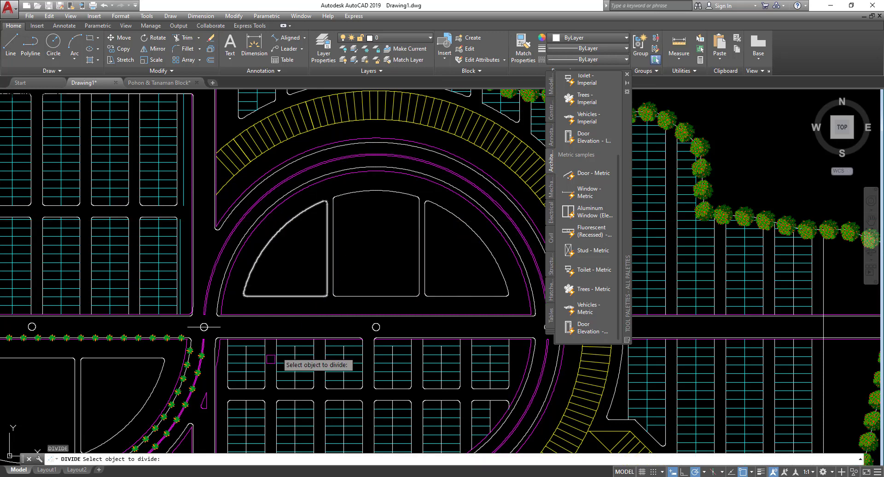
scroll(234, 232, up, 2)
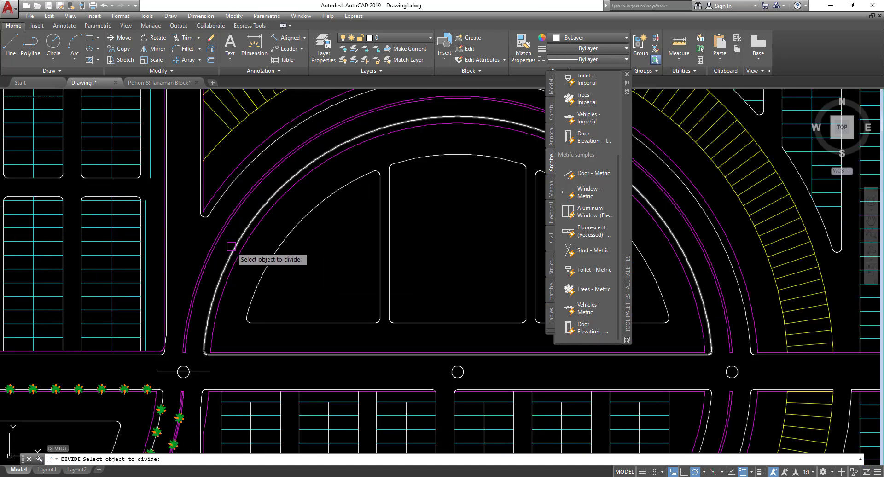
click(231, 250)
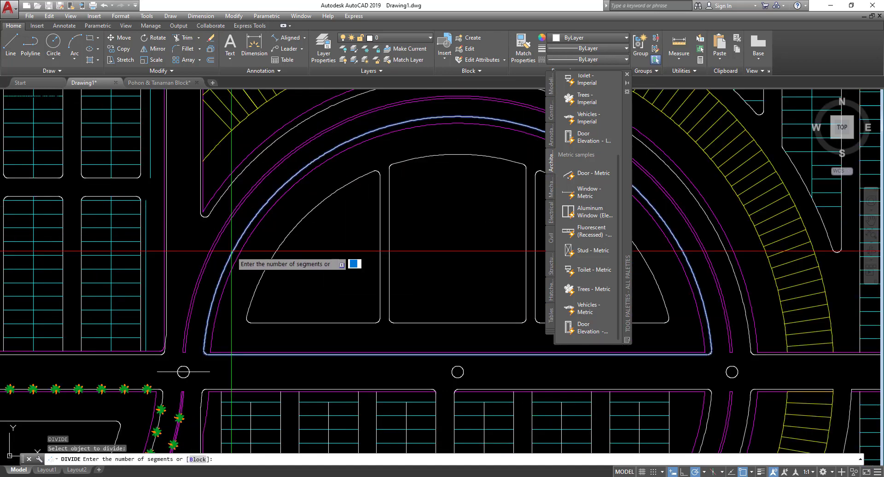
scroll(231, 251, down, 2)
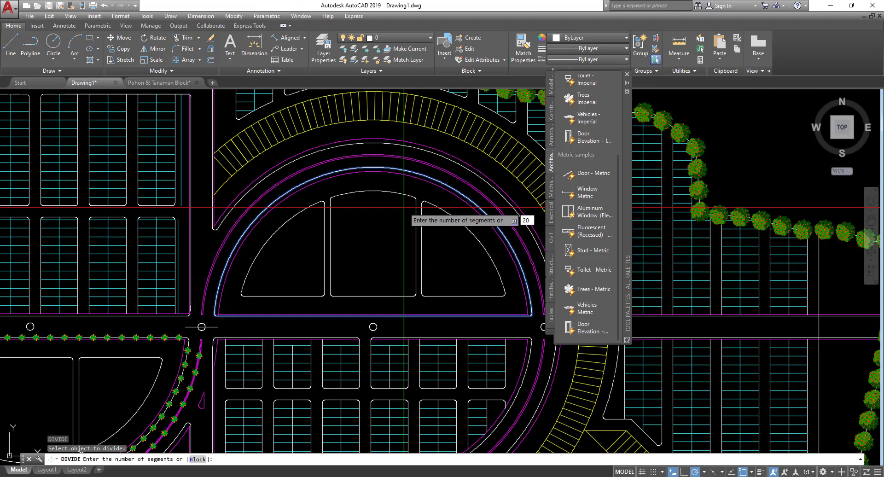
key(Return)
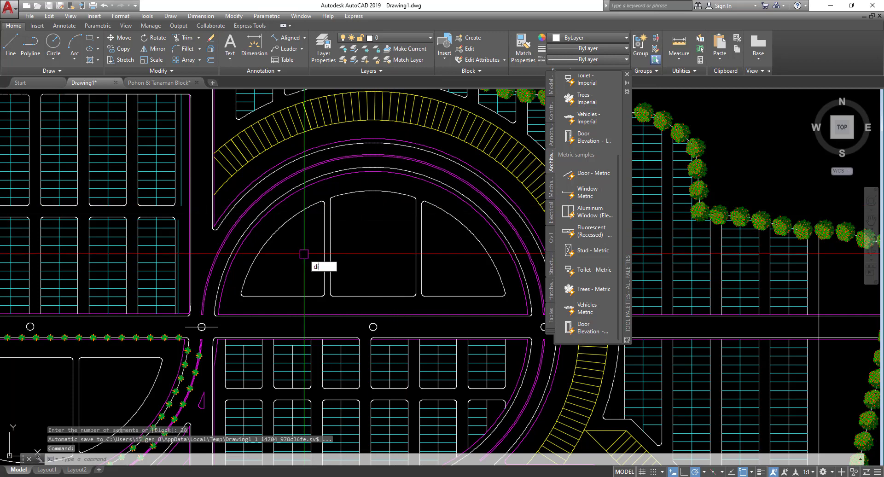
- Place tanaman 3 blocks along the northern semicircular island's white outline with DIVIDE, aligned with the object, using 20 segments
click(328, 278)
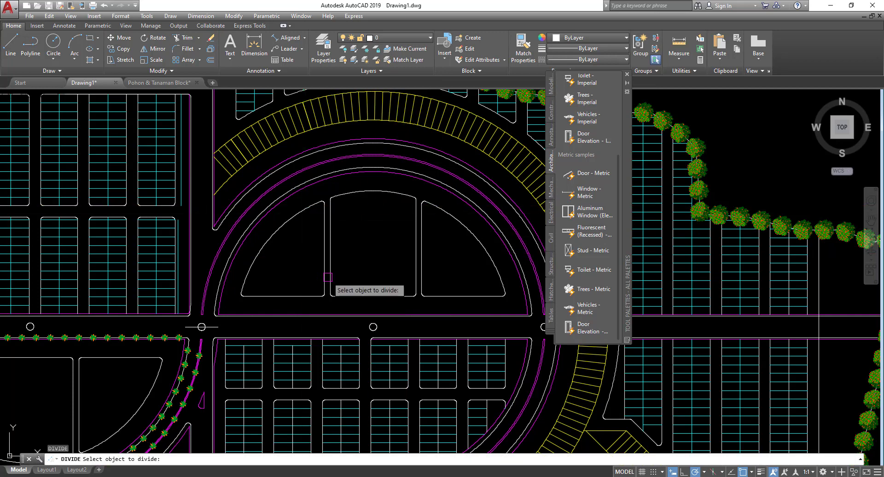
click(258, 214)
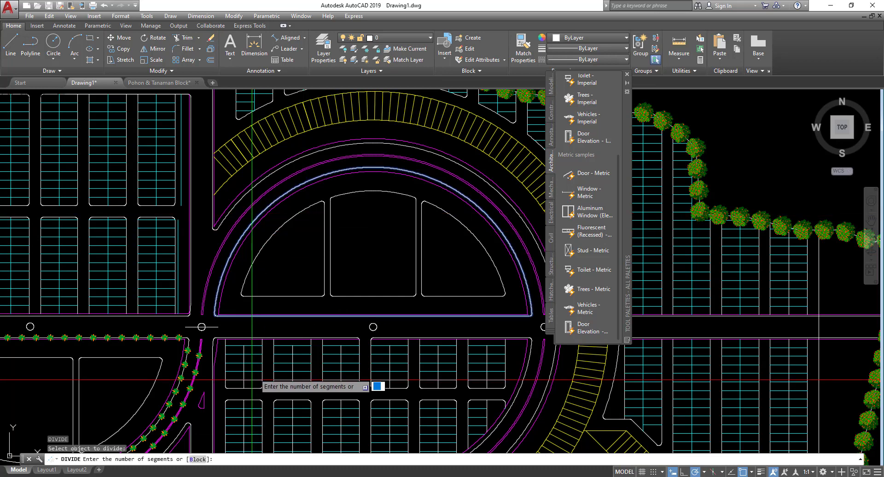
click(198, 459)
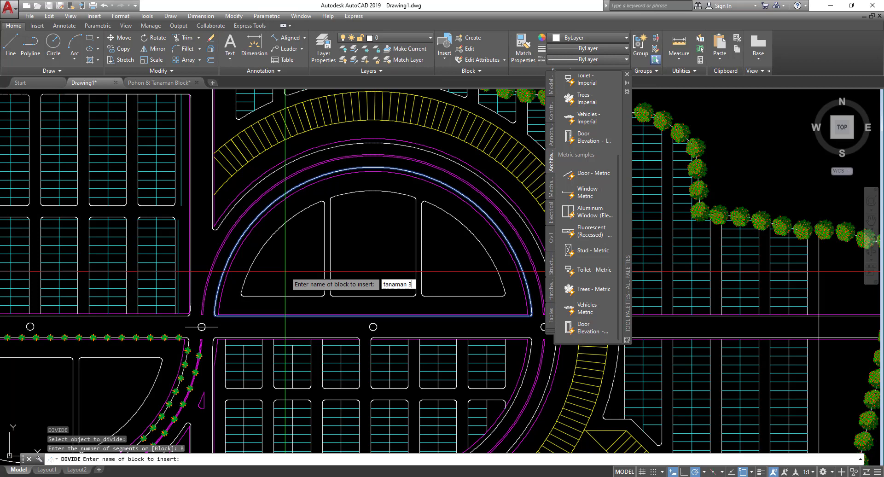
key(Return)
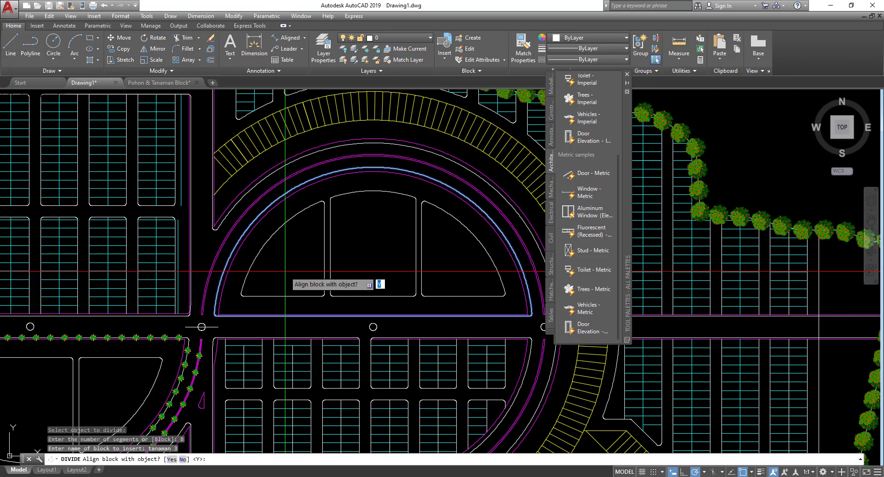
click(171, 459)
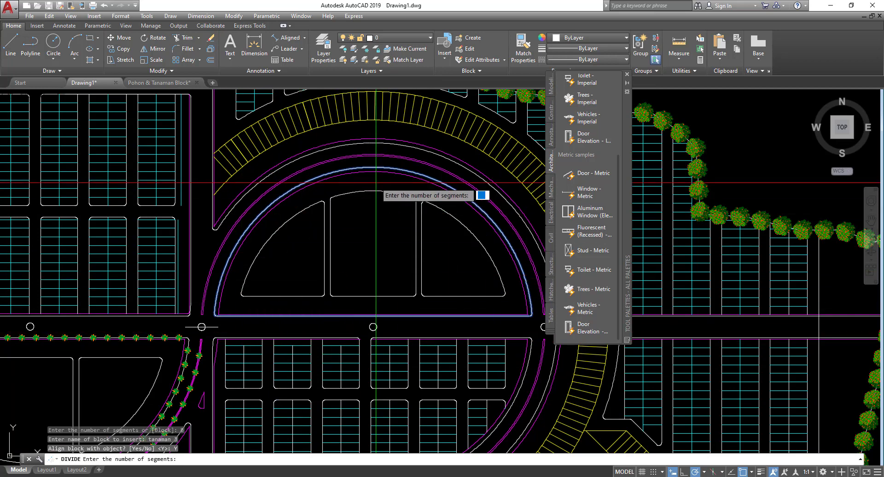
key(Return)
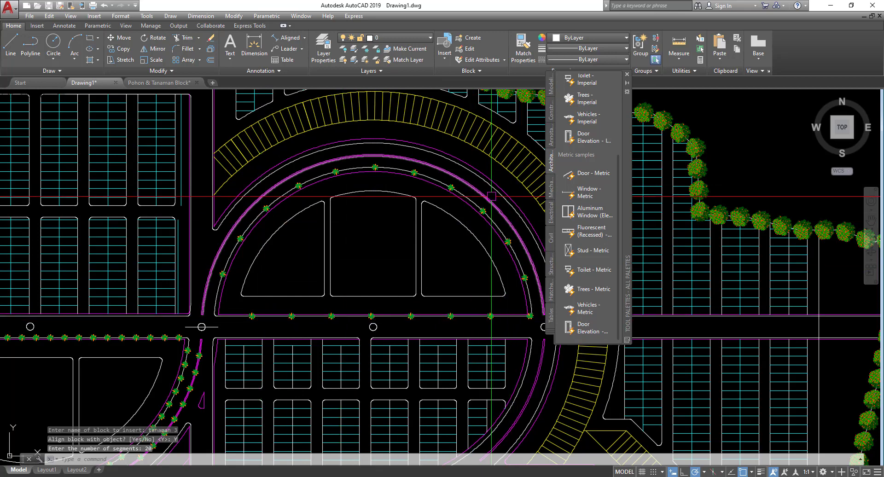
- Check the spacing of the tanaman 3 blocks on the semicircular outline and undo their DIVIDE placement
scroll(239, 238, up, 4)
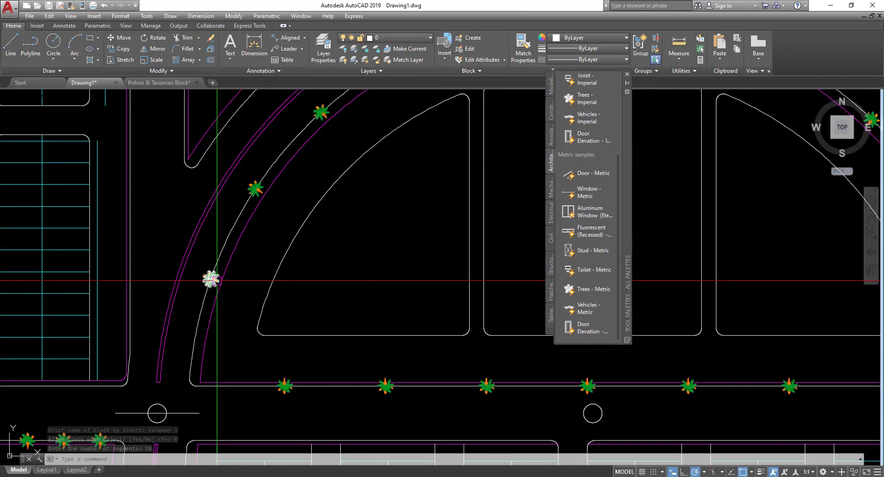
click(211, 279)
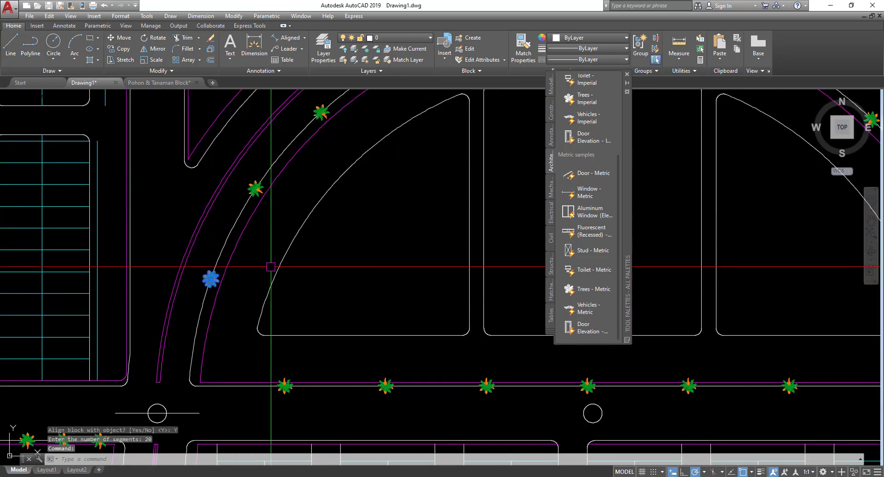
key(Escape)
scroll(344, 287, down, 2)
key(ctrl+z)
key(ctrl+z)
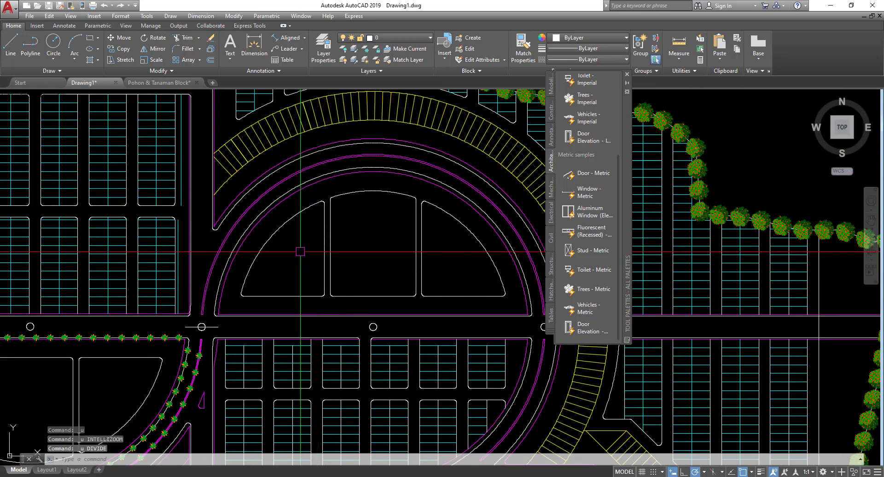
- Place tanaman 3 blocks along the northern semicircular island's white outline with DIVIDE, aligned with the object, using 50 segments
text(div)
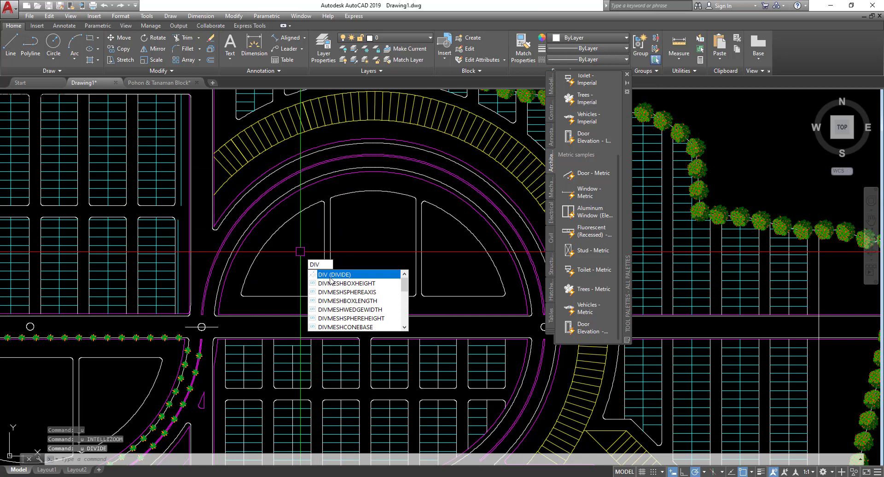
key(Return)
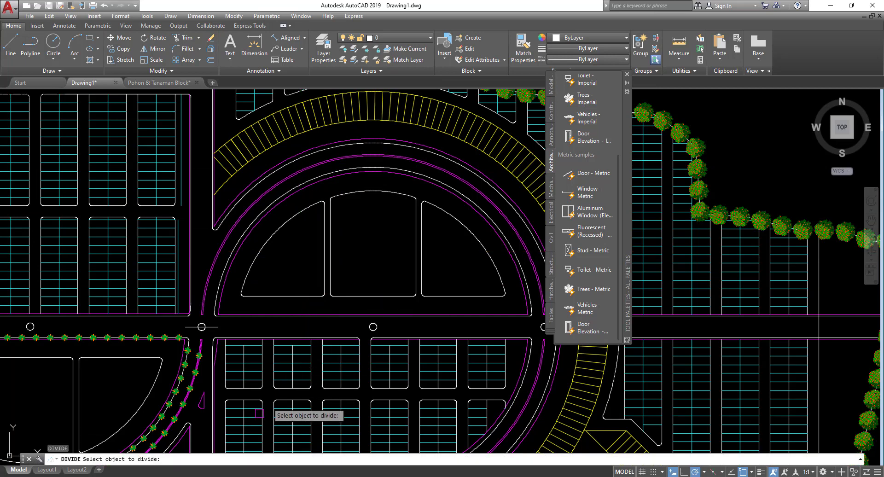
click(250, 220)
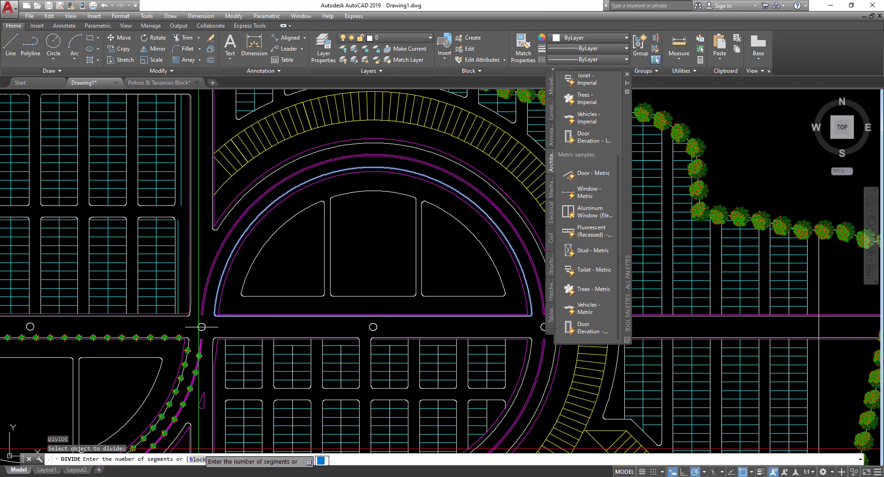
text(B)
key(Return)
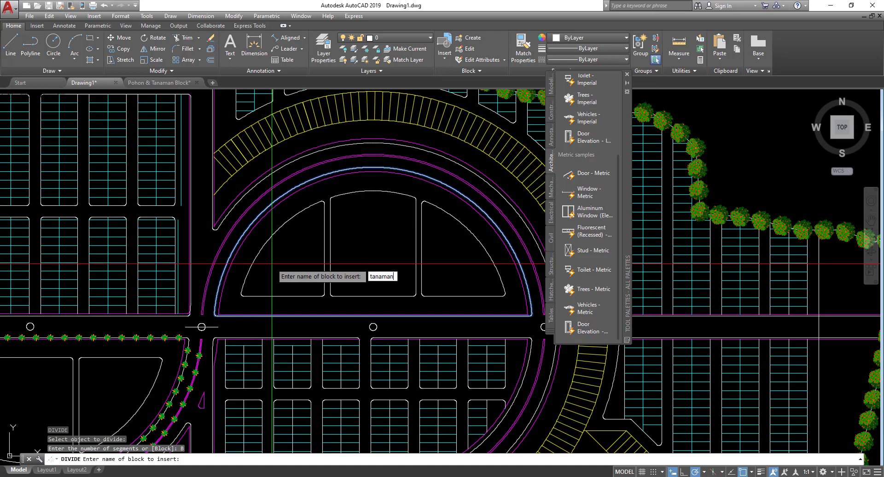
key(Return)
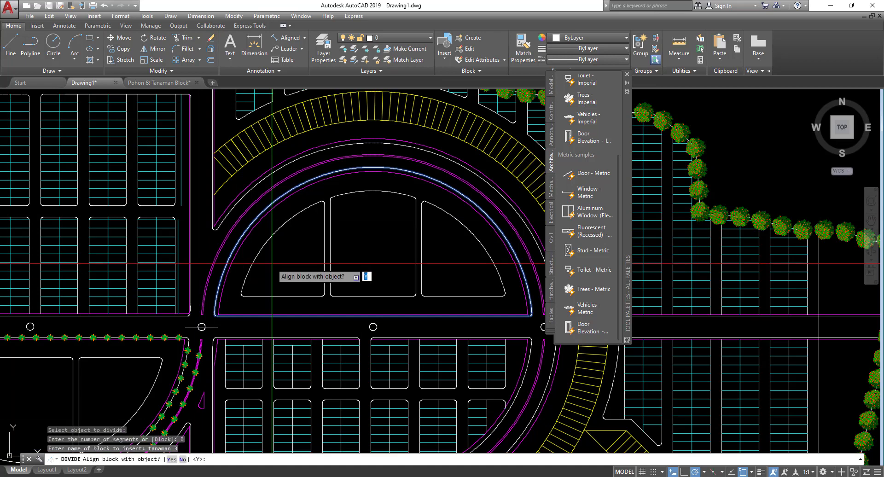
click(171, 458)
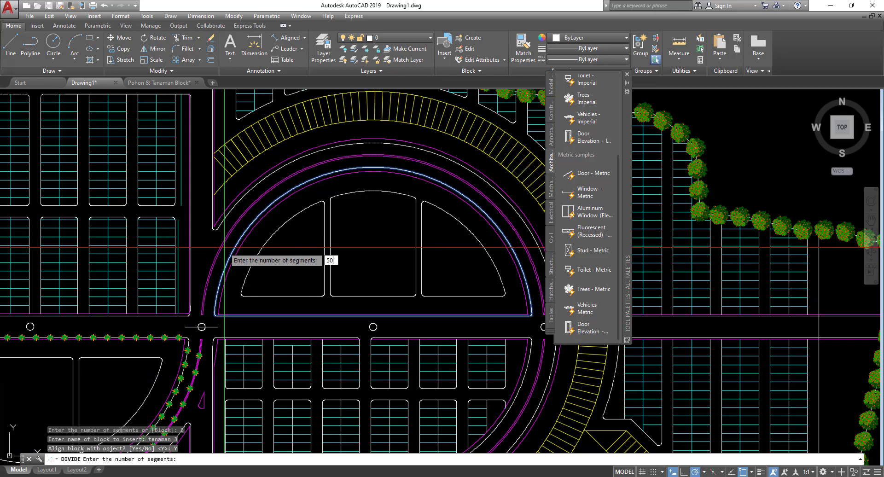
text(50)
key(Return)
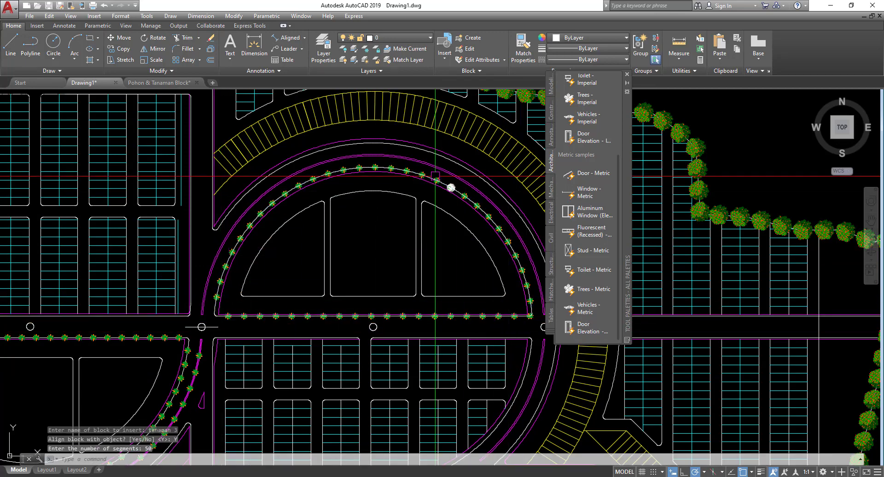
- Switch to the Pohon & Tanaman Block drawing and copy the pale green leafy tree at the end of the round tree row
scroll(279, 281, down, 4)
middle_drag(279, 283, 279, 237)
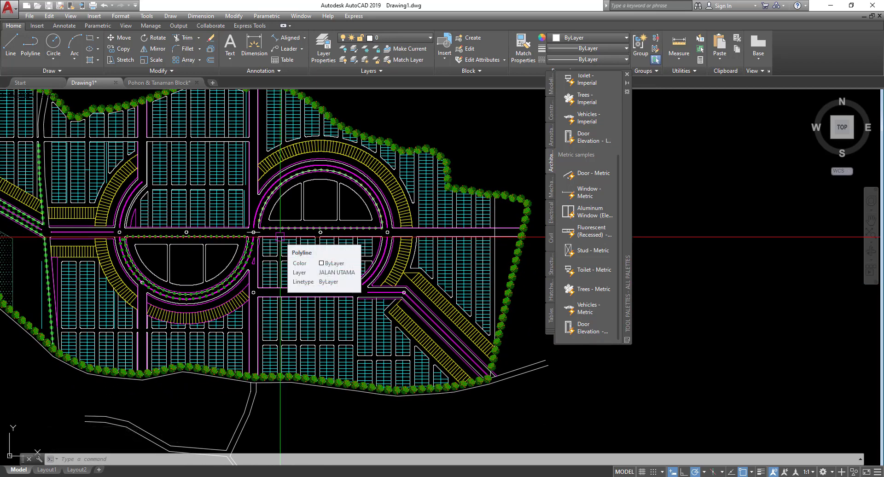
middle_drag(281, 242, 315, 262)
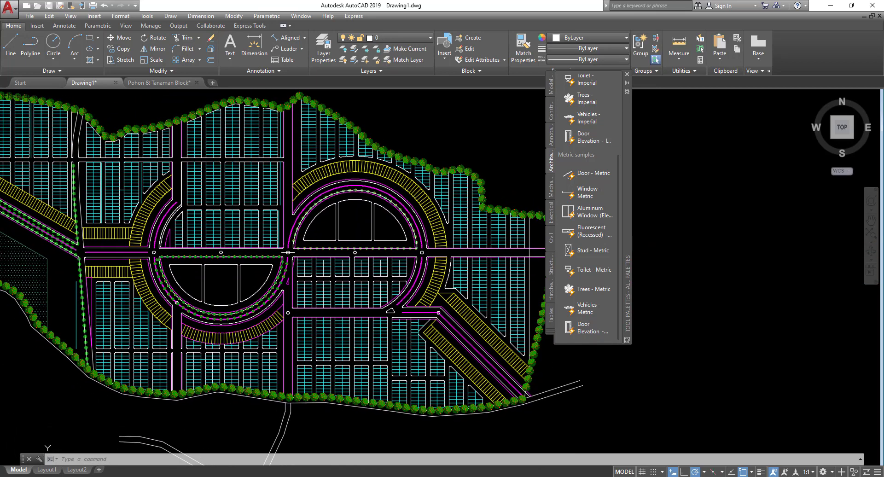
click(186, 85)
scroll(477, 218, up, 4)
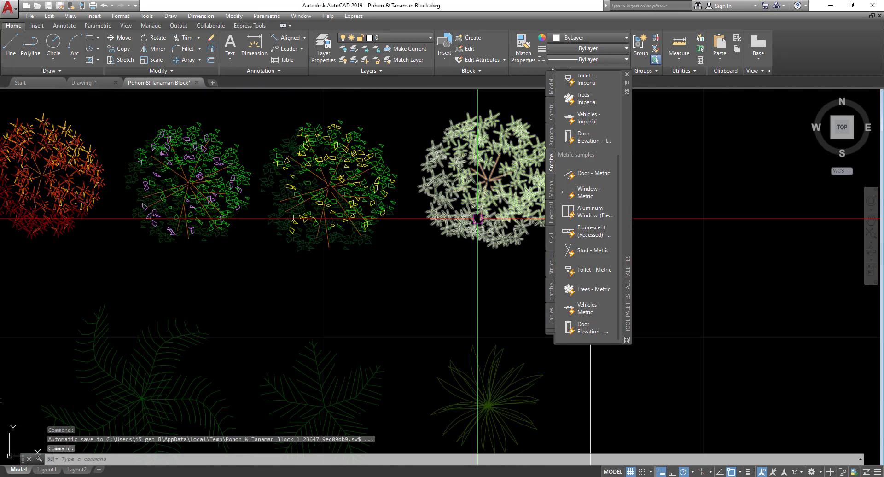
click(492, 275)
click(454, 210)
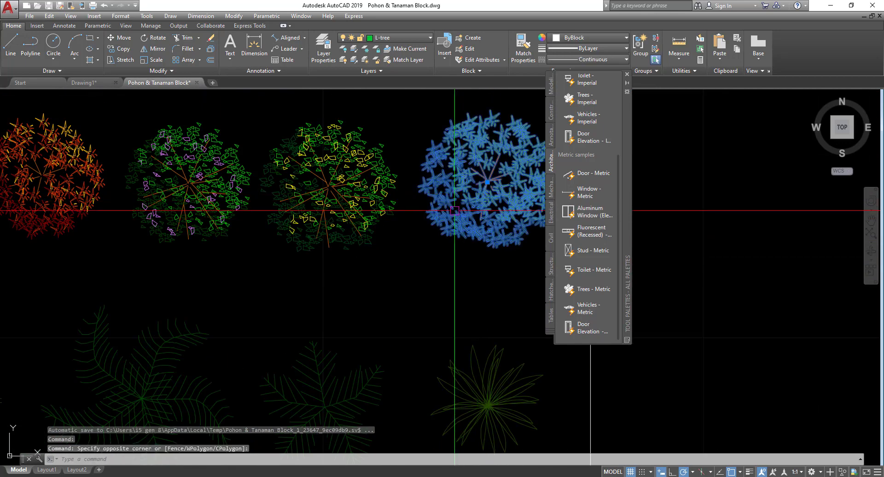
- Return to Drawing1 and paste the copied tree at the western end of the southeastern road's magenta median
click(84, 82)
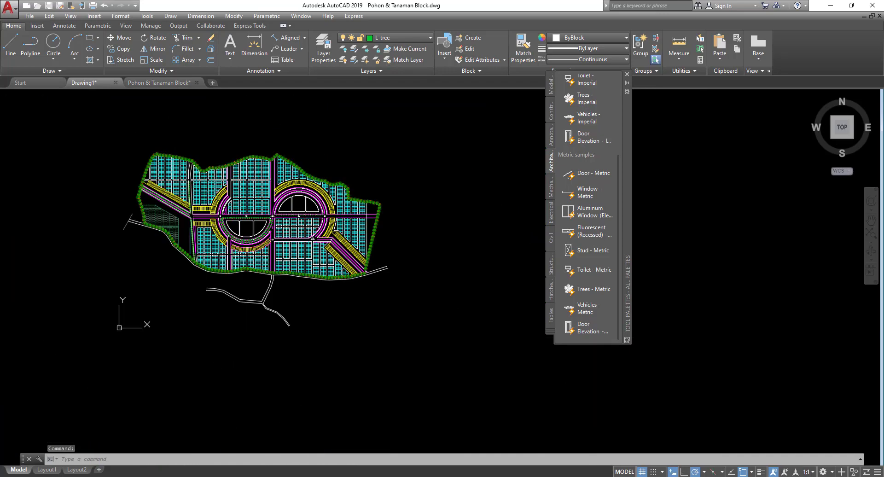
scroll(328, 243, up, 5)
scroll(315, 299, up, 4)
middle_drag(312, 313, 323, 274)
middle_drag(190, 208, 217, 192)
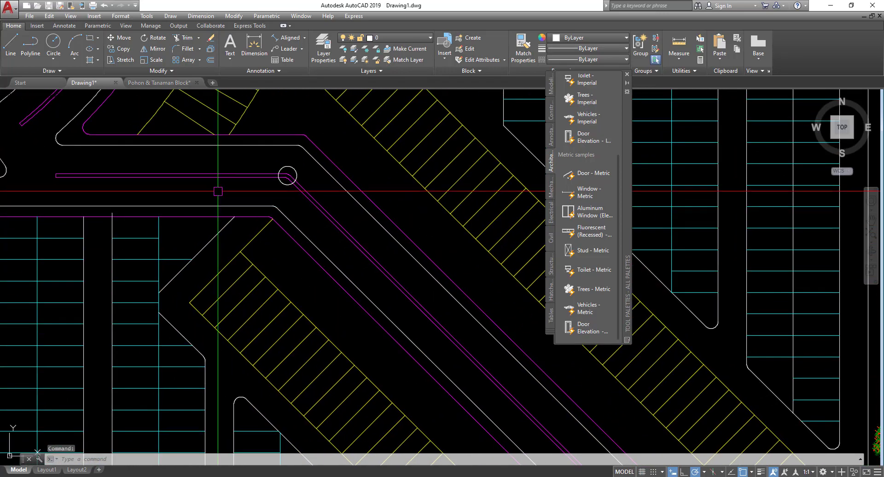
key(ctrl+v)
scroll(158, 187, up, 5)
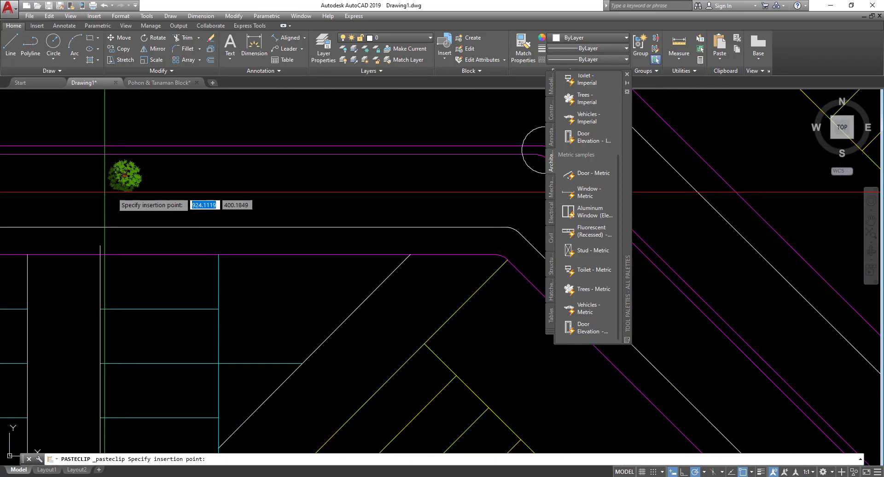
scroll(260, 210, up, 5)
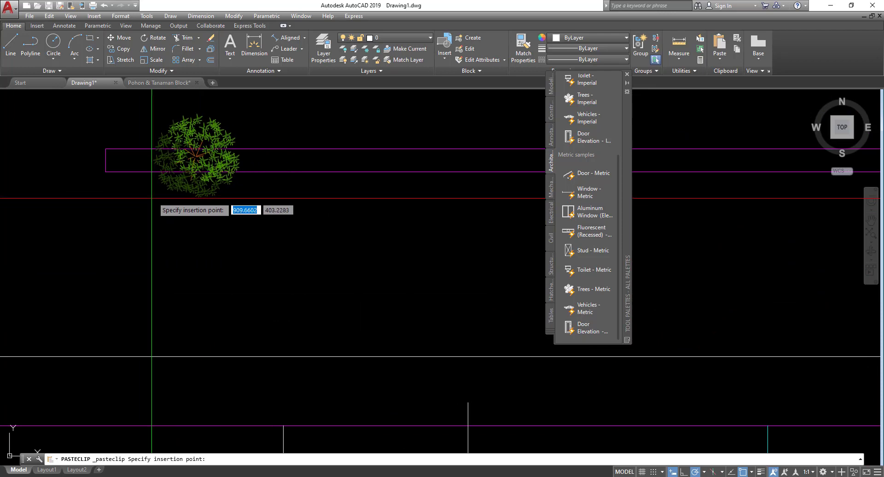
click(98, 192)
- Look up the pasted tree's block name and try to place bamboo blocks along the southeastern median with DIVIDE, aligned, using 30 segments
double_click(150, 162)
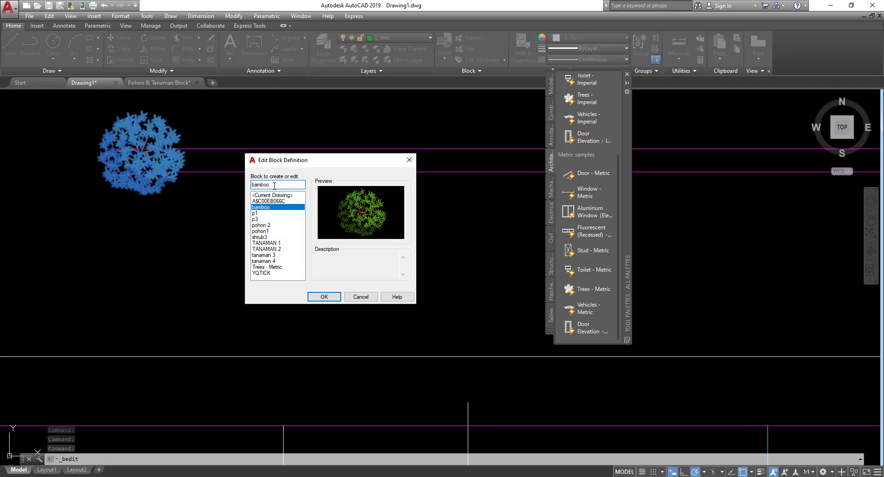
click(408, 160)
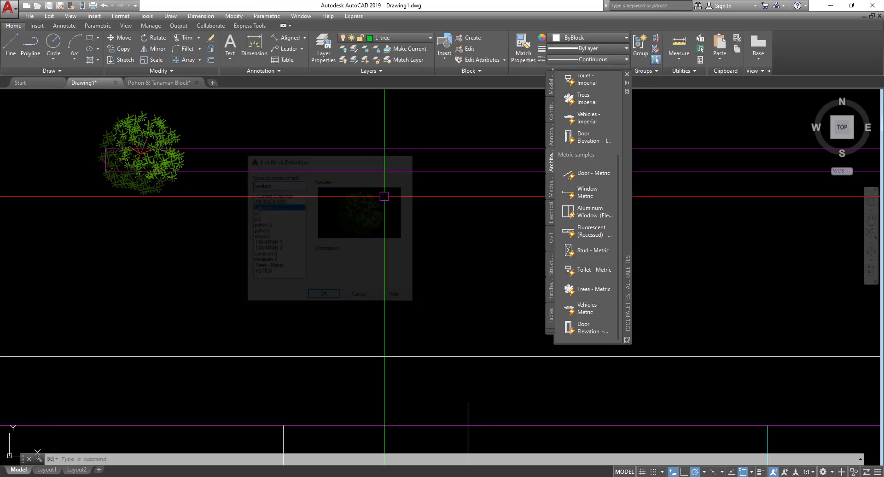
text(di)
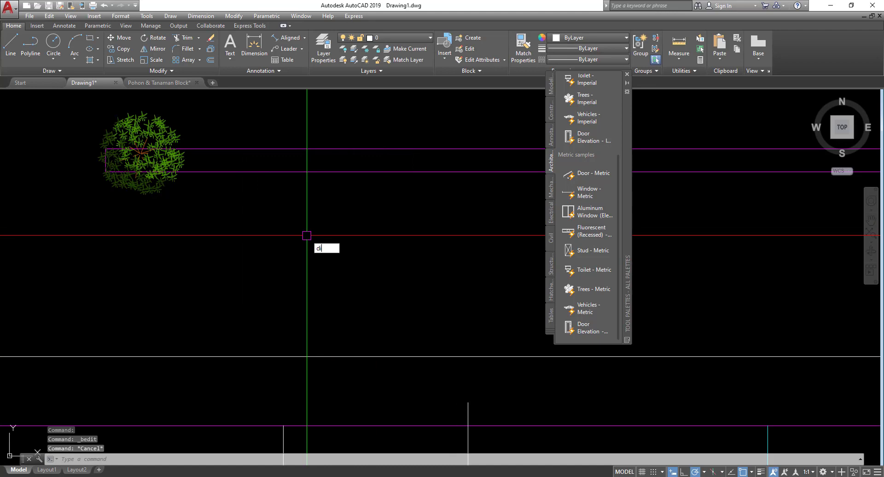
text(v)
click(339, 259)
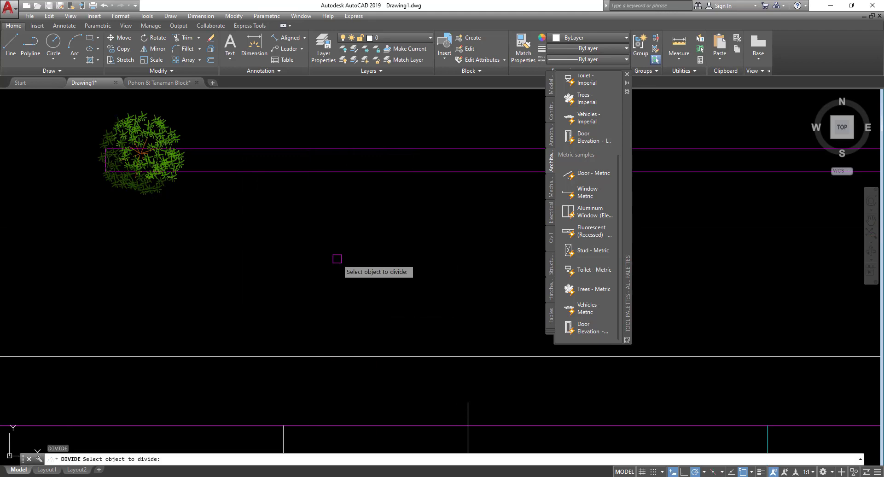
click(272, 149)
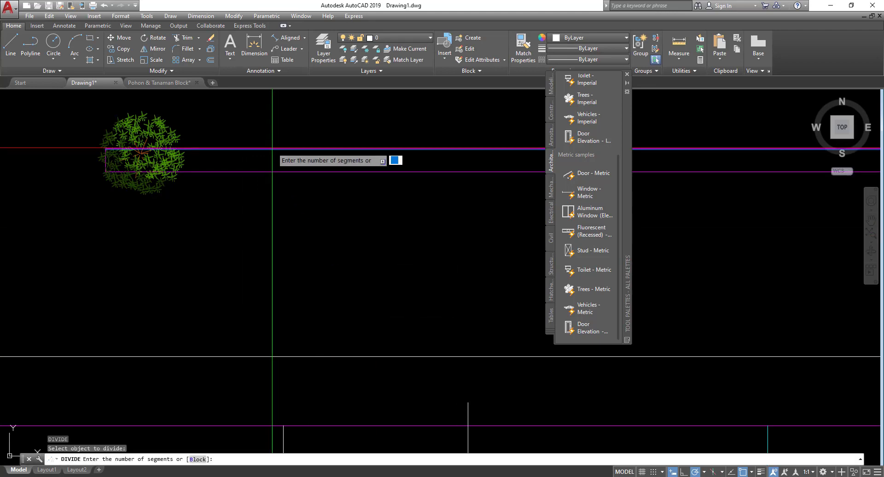
click(198, 459)
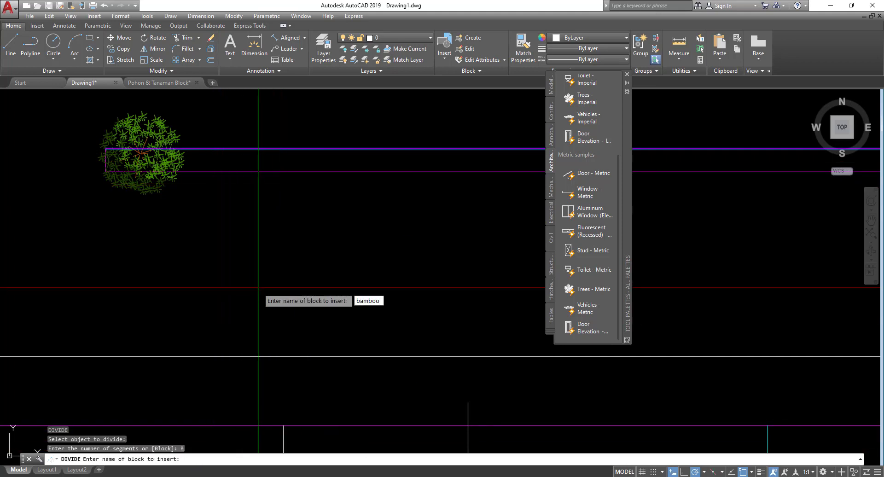
text(bamboo)
key(Return)
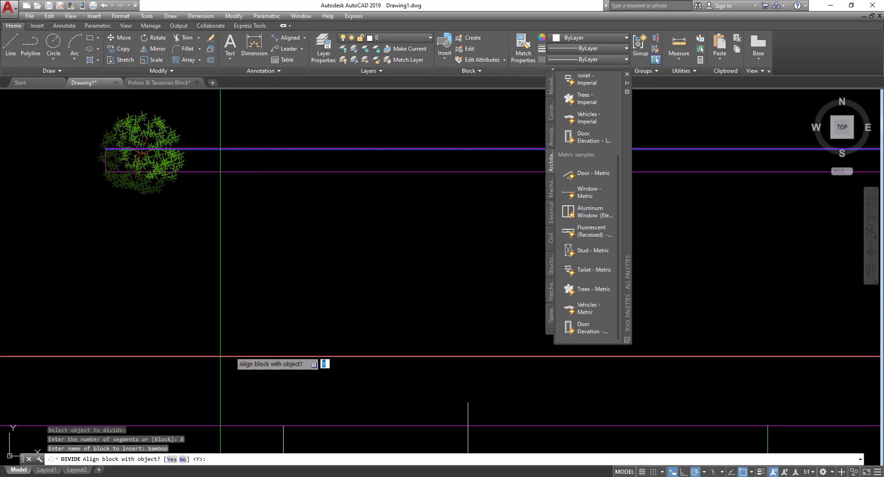
click(171, 459)
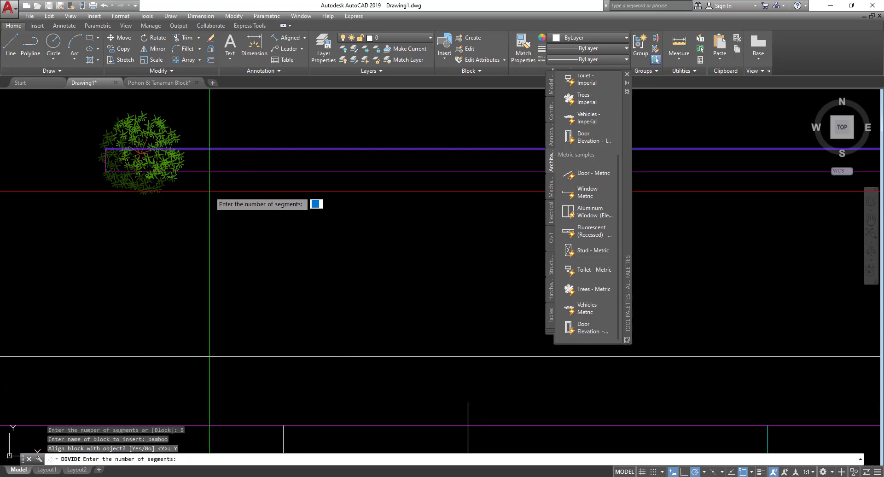
scroll(209, 191, down, 12)
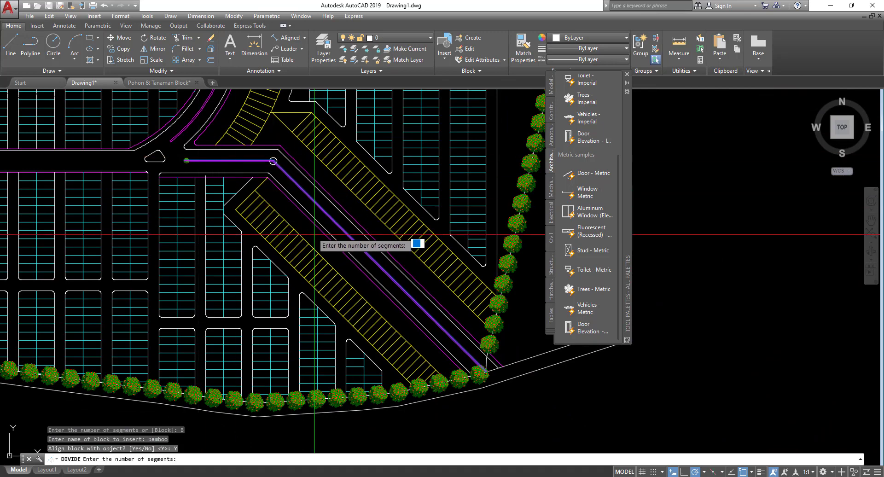
scroll(210, 168, up, 10)
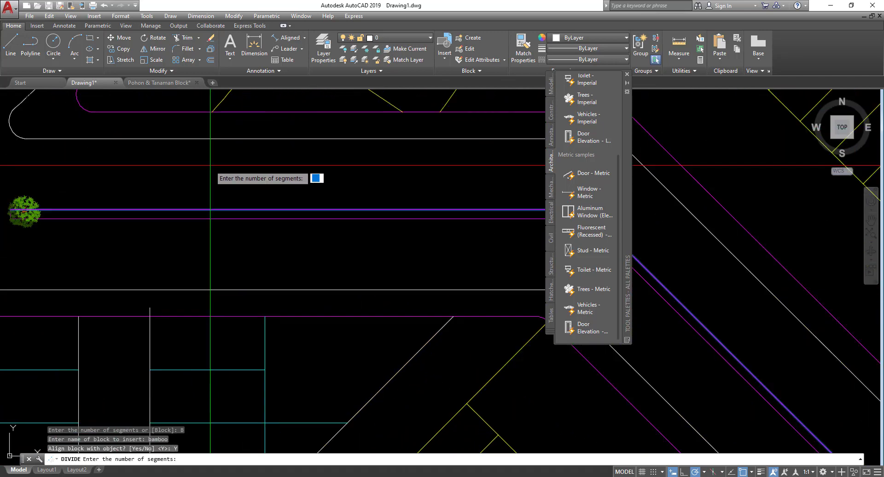
key(Return)
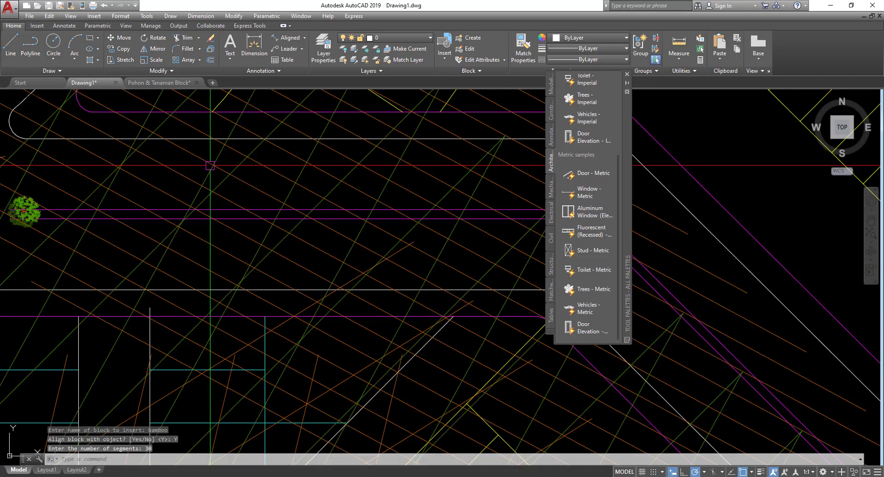
- Check the bamboo blocks distributed along the southeastern median and undo their DIVIDE placement
scroll(211, 164, down, 10)
scroll(325, 243, up, 15)
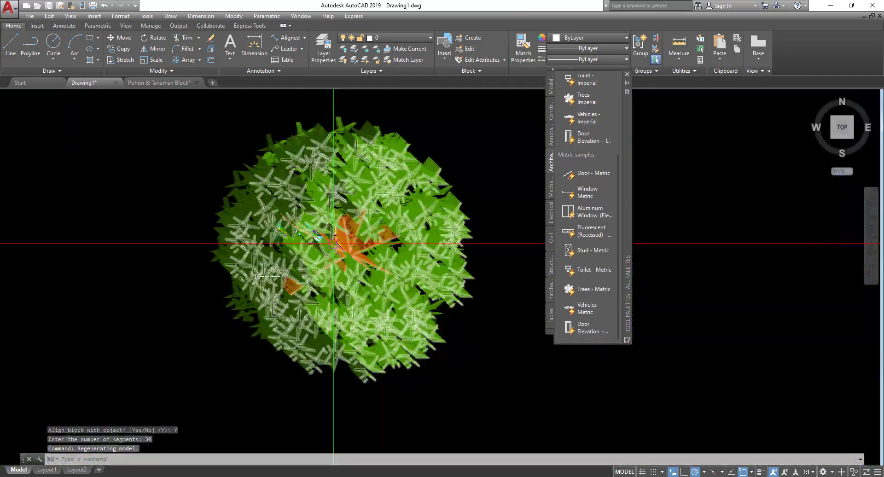
scroll(393, 228, up, 3)
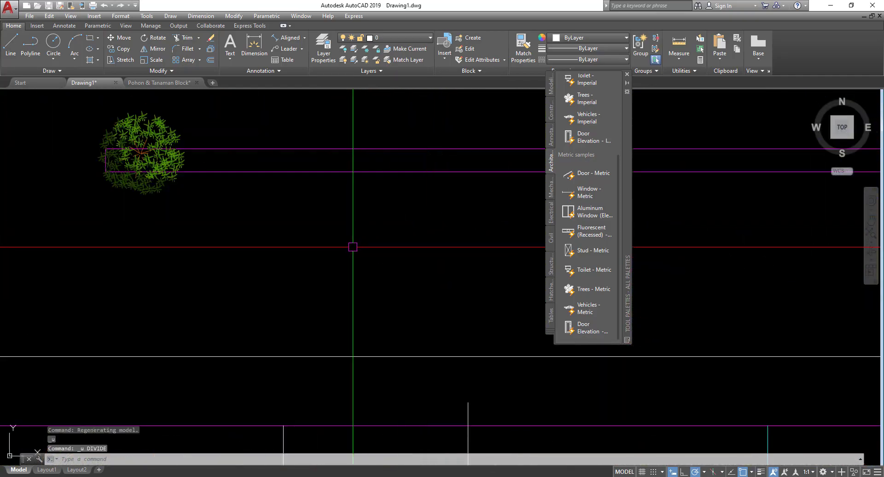
- Explode the pasted bamboo tree at the western end of the southeastern median into separate objects
scroll(258, 234, down, 8)
scroll(246, 234, up, 8)
click(217, 209)
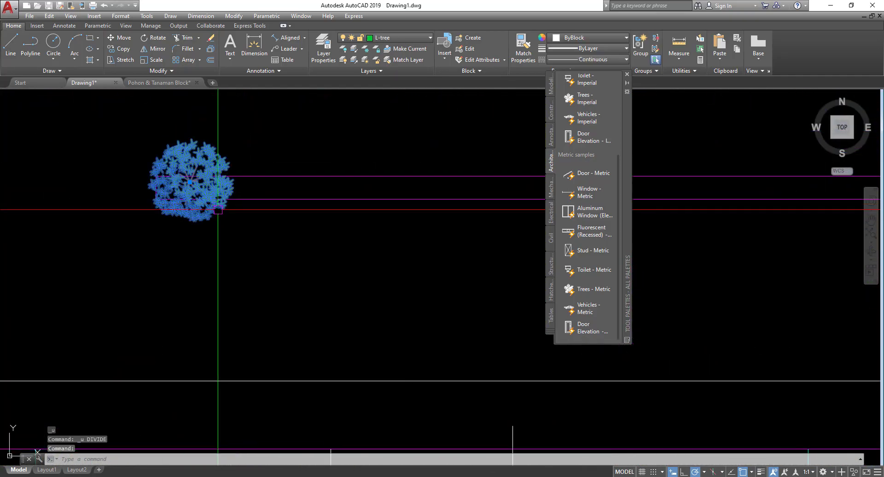
middle_drag(218, 209, 345, 258)
click(211, 155)
click(381, 298)
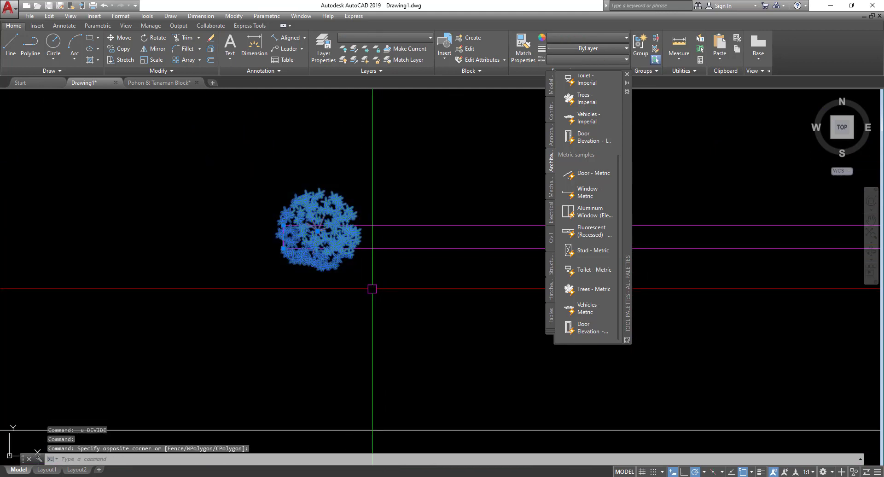
key(Return)
key(Escape)
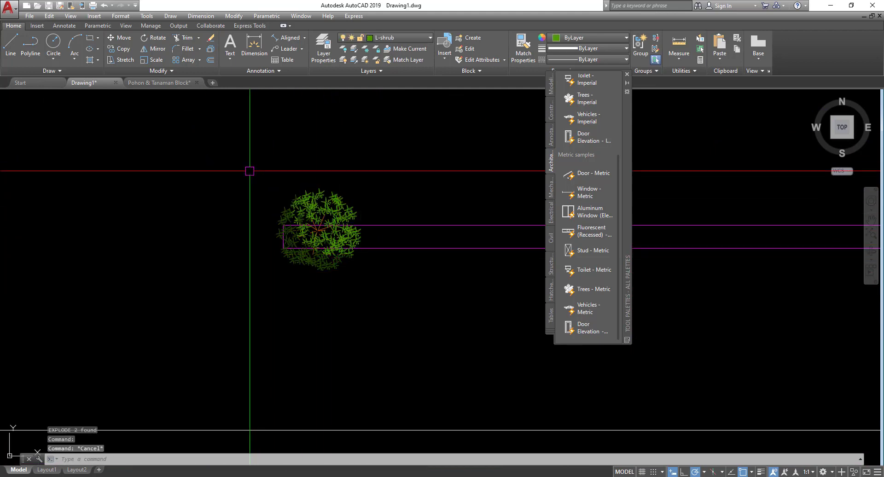
- Define the exploded tree at the median's western end as block "tanaman 5", with its base point at the trunk centre
click(246, 156)
click(362, 294)
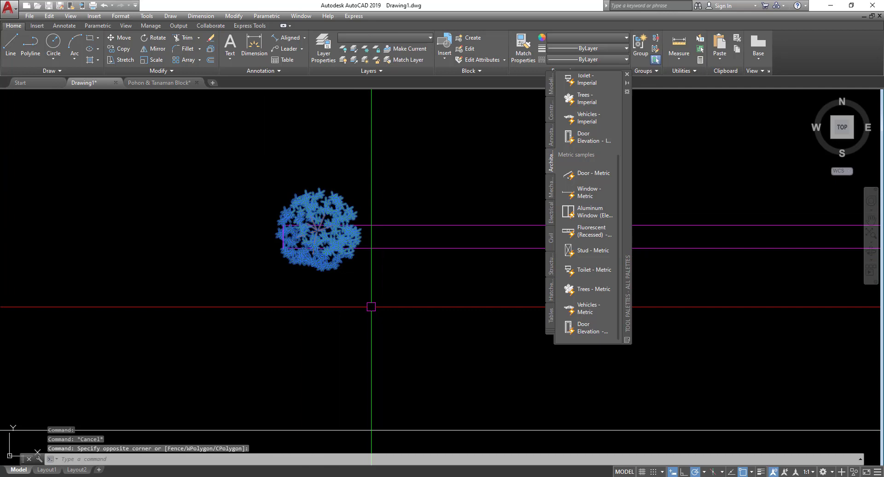
text(block)
key(Return)
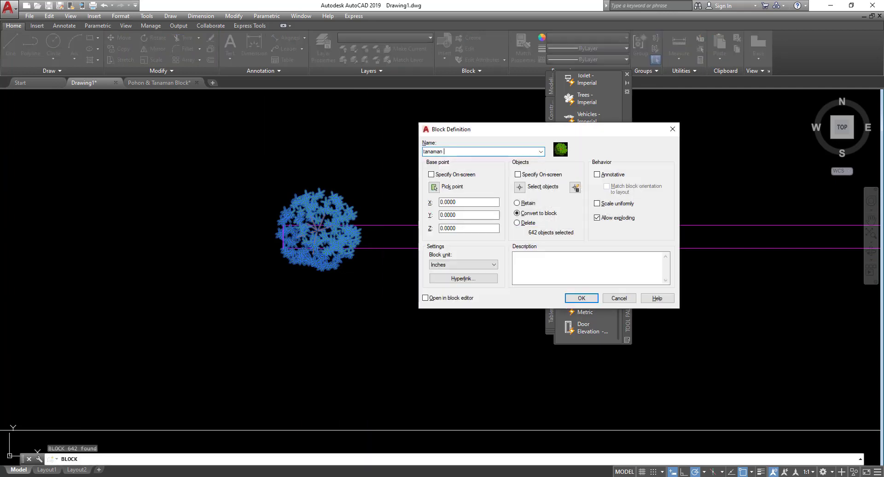
click(434, 187)
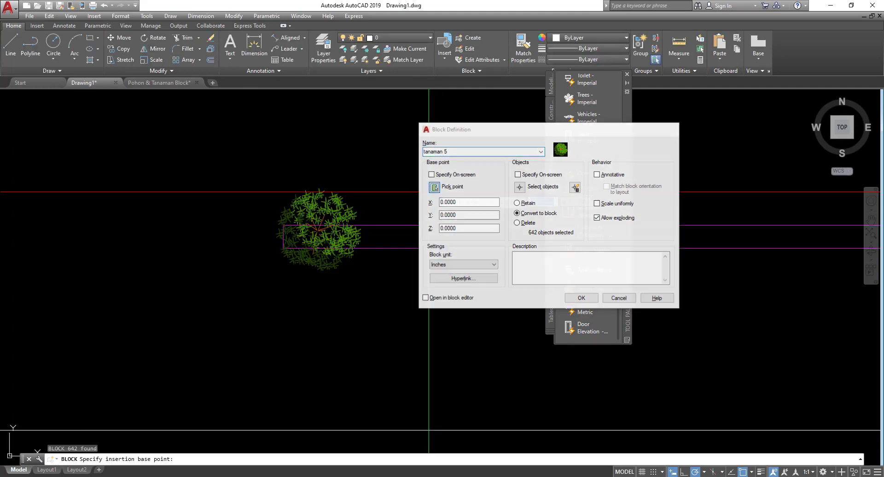
scroll(317, 233, up, 6)
click(331, 216)
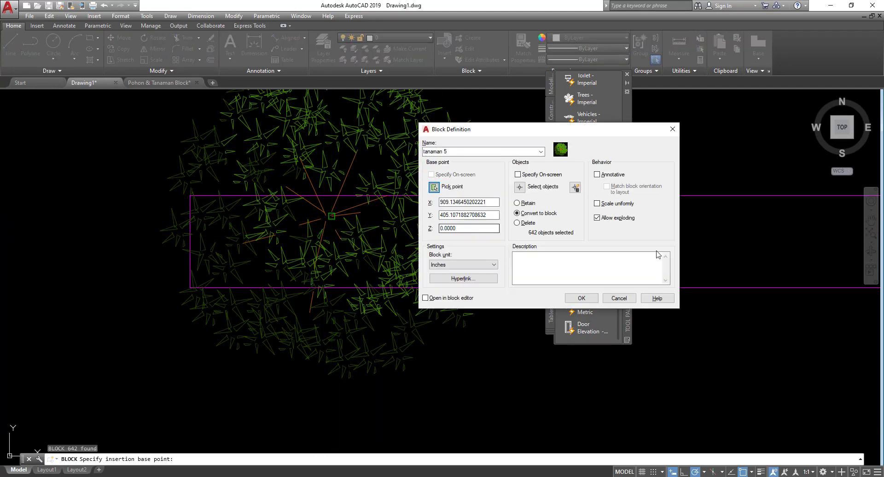
click(581, 298)
scroll(292, 245, down, 5)
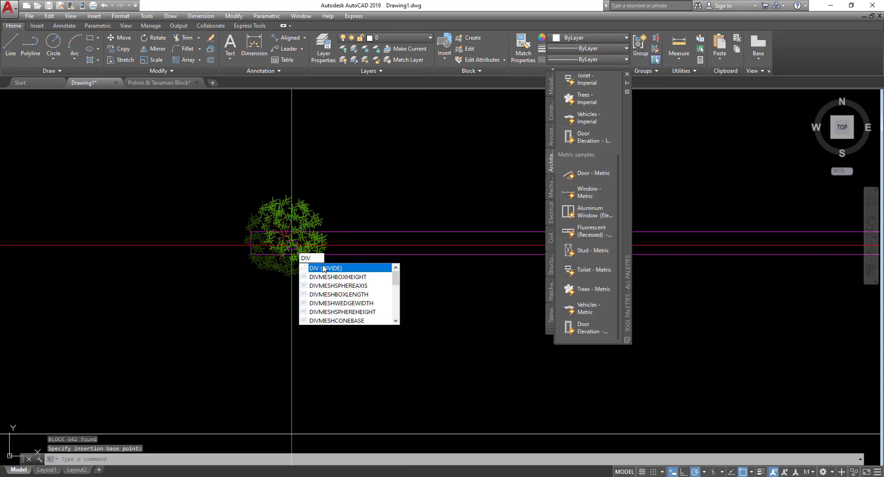
click(326, 271)
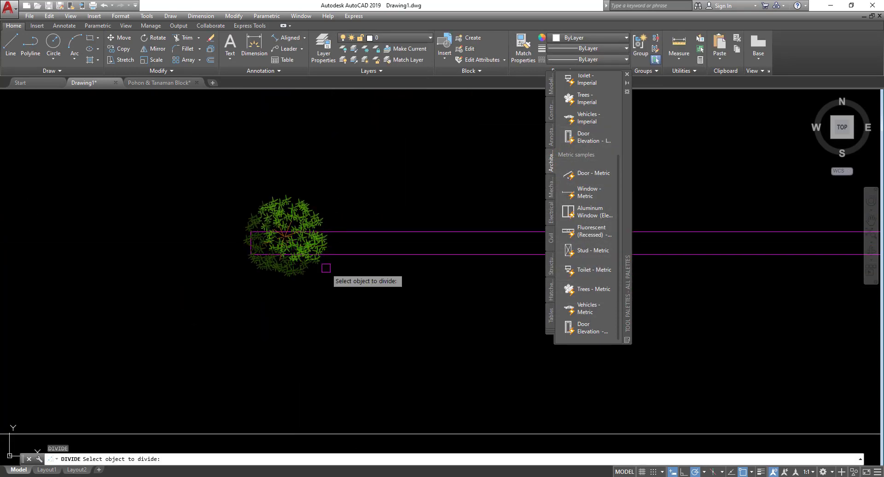
click(364, 233)
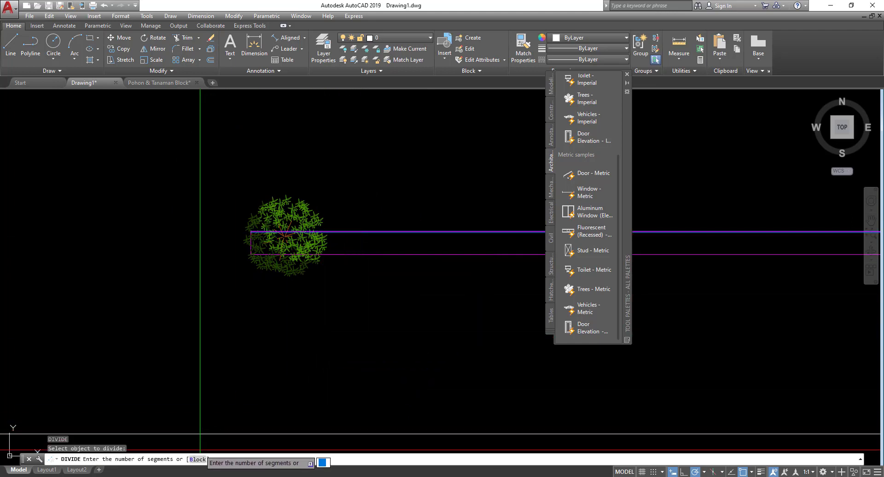
click(197, 459)
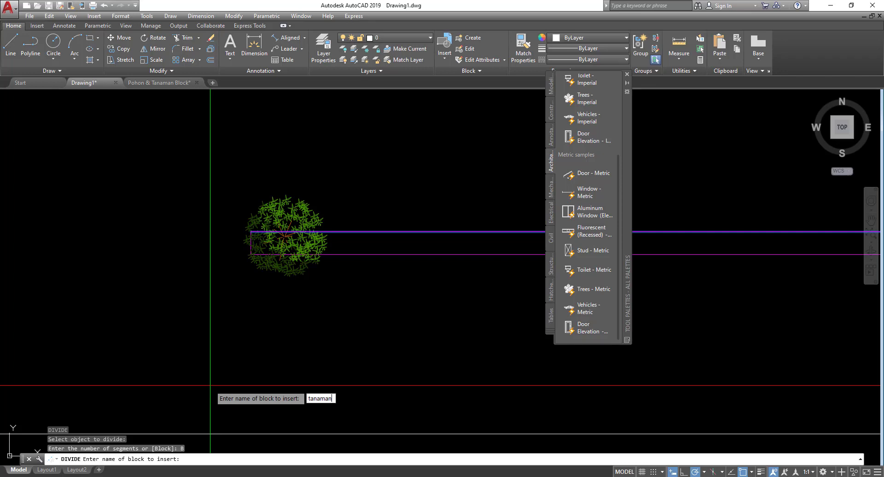
key(Escape)
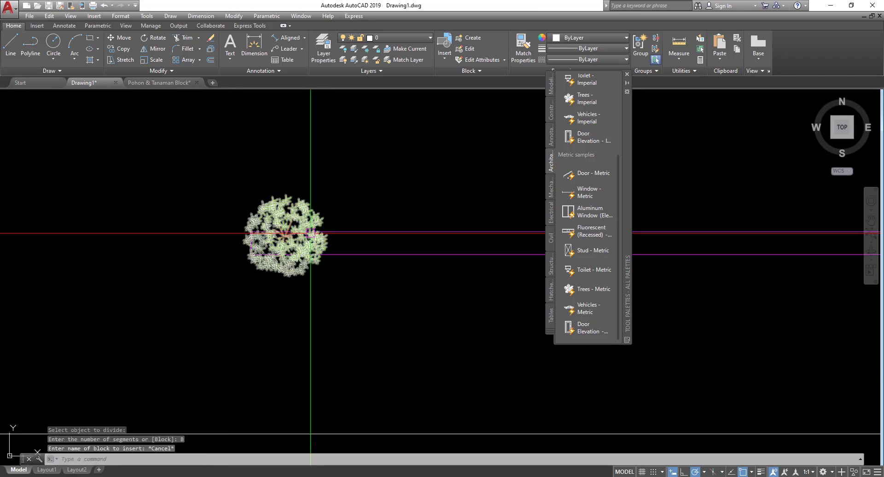
double_click(302, 241)
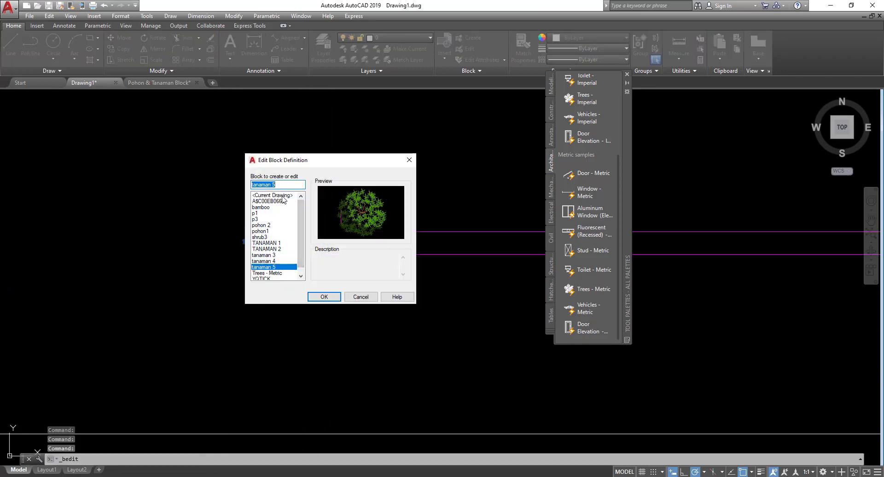
click(414, 161)
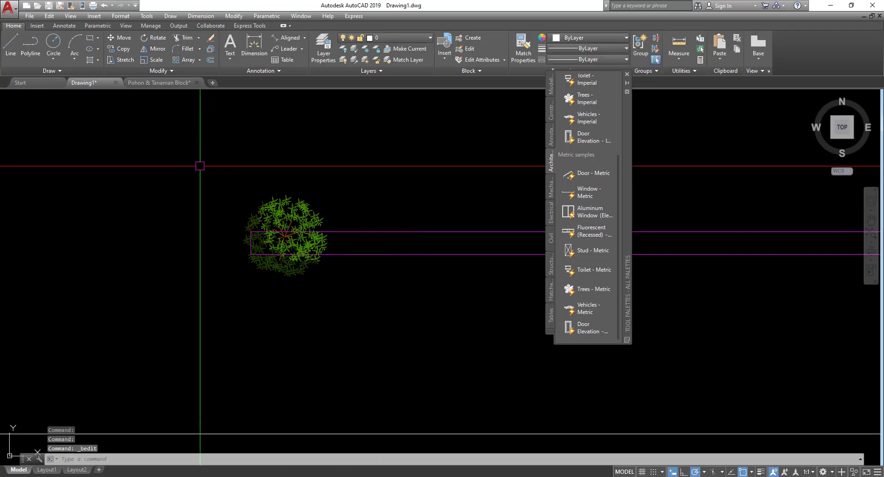
- Distribute "tanaman 5" blocks along the southeastern road's magenta median with DIVIDE, aligned with the object, using 30 segments
text(d)
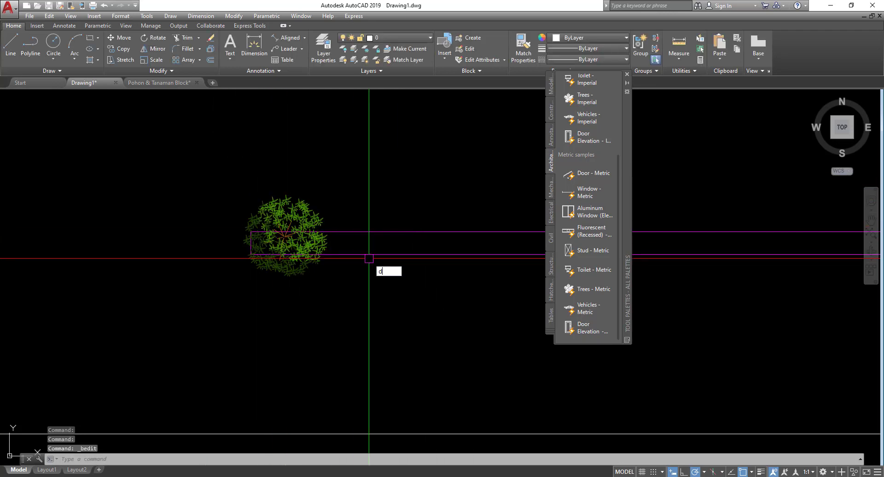
text(iv)
click(430, 282)
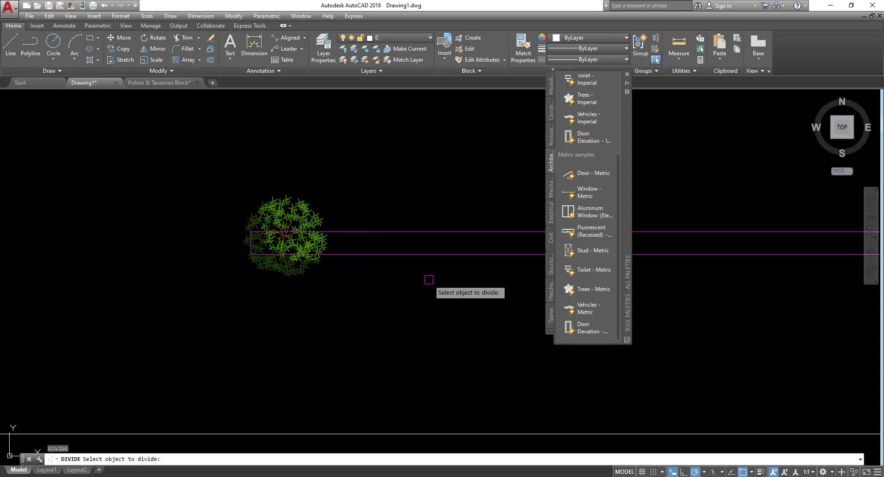
click(349, 232)
text(B)
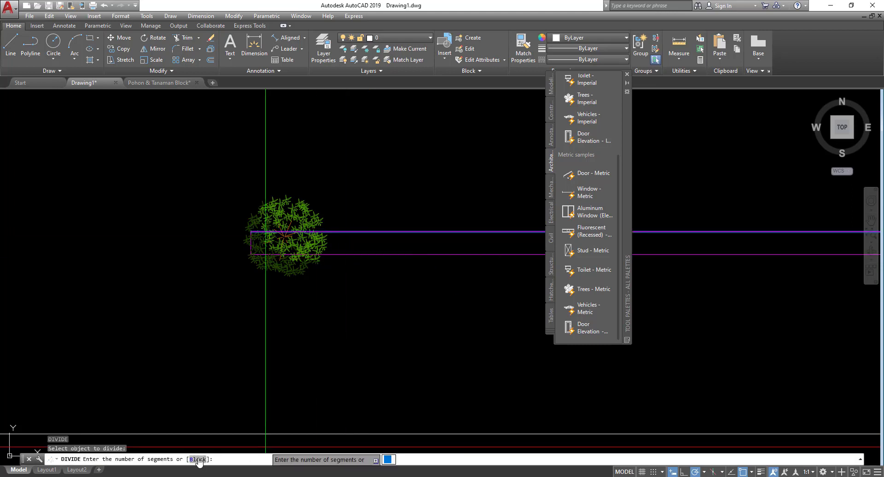
key(Return)
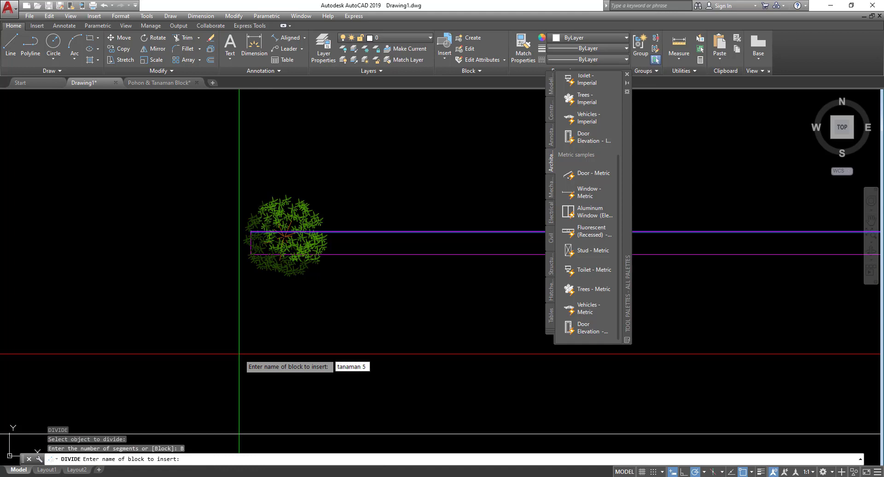
text(tanaman 5)
key(Return)
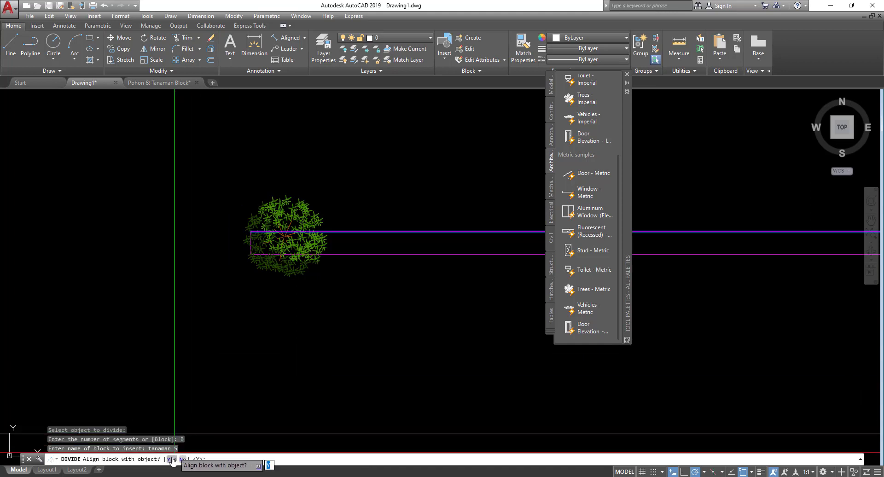
key(Return)
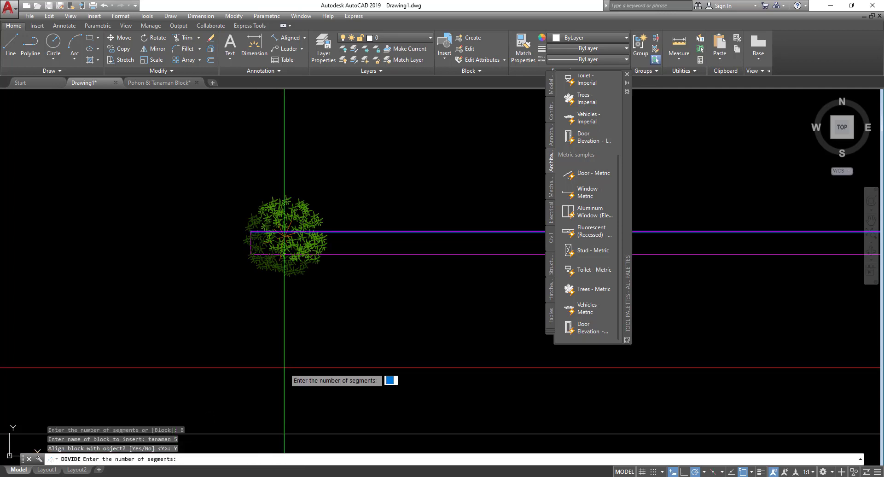
text(30)
key(Return)
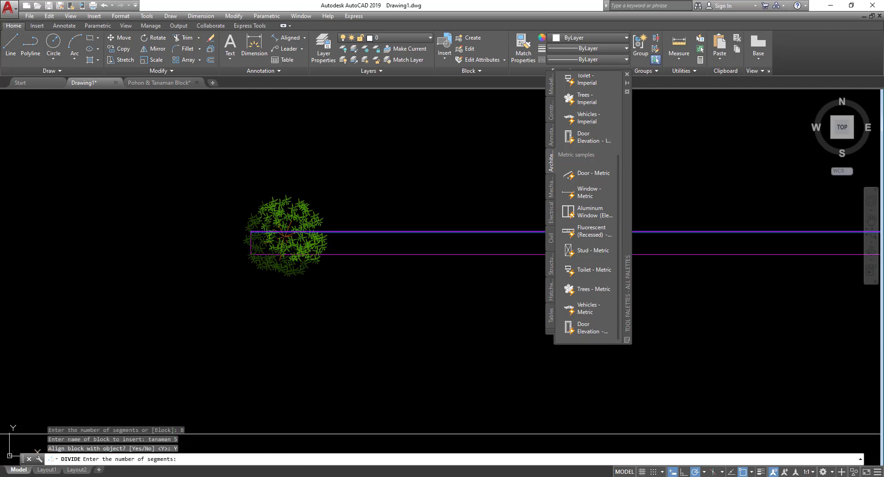
- Examine the tree blocks distributed along the southeastern median and their fit within the whole site plan
scroll(292, 349, down, 8)
scroll(368, 289, up, 2)
mouse_move(398, 356)
middle_down()
mouse_move(274, 272)
mouse_move(339, 278)
mouse_move(393, 318)
middle_up()
scroll(384, 301, down, 5)
middle_drag(356, 296, 406, 319)
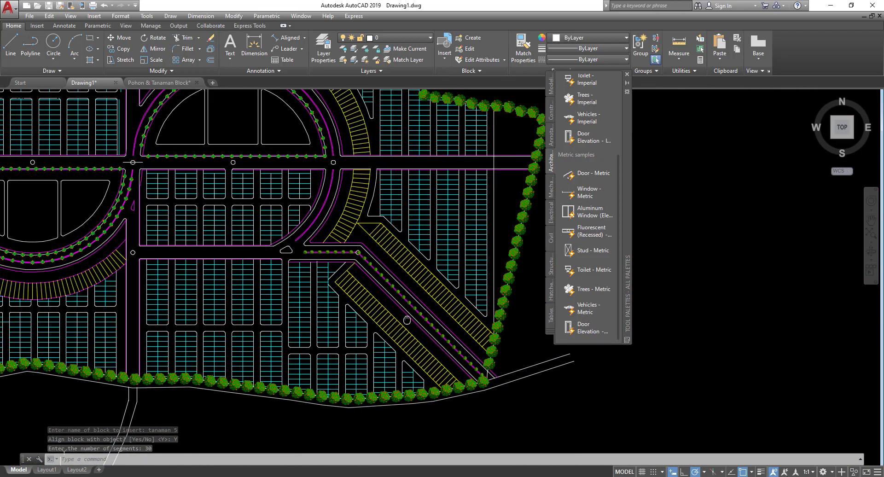
scroll(340, 265, up, 5)
scroll(472, 295, down, 5)
middle_drag(472, 298, 407, 256)
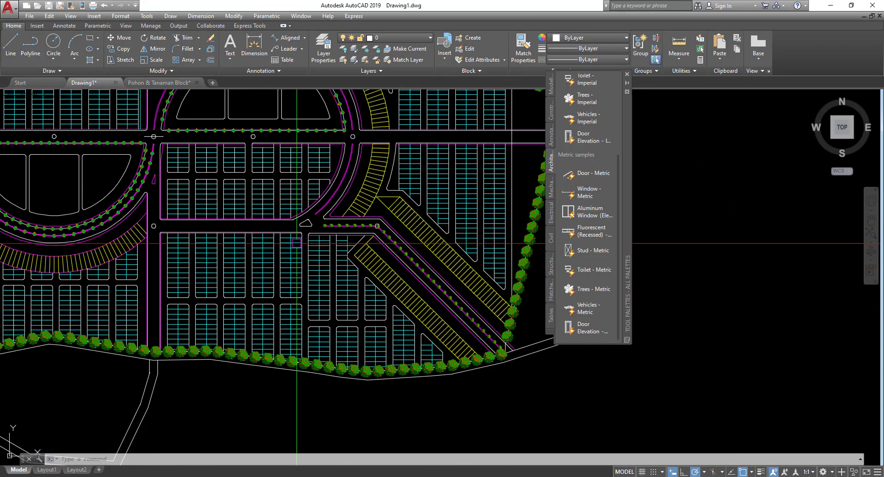
middle_drag(181, 170, 267, 234)
mouse_move(265, 208)
middle_down()
mouse_move(346, 297)
mouse_move(402, 317)
mouse_move(374, 256)
middle_up()
scroll(402, 306, down, 2)
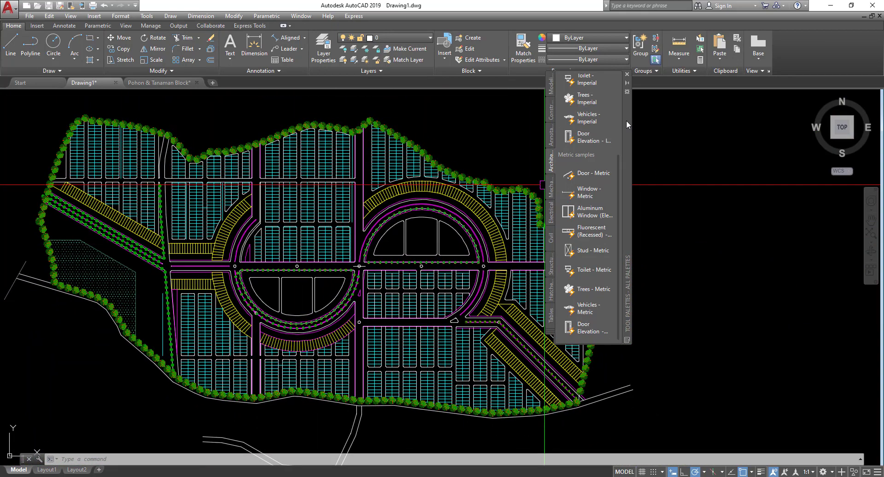
- Move the tool palettes clear of the site plan and review the planting around the western semicircular island
drag(626, 122, 753, 165)
middle_drag(273, 301, 335, 297)
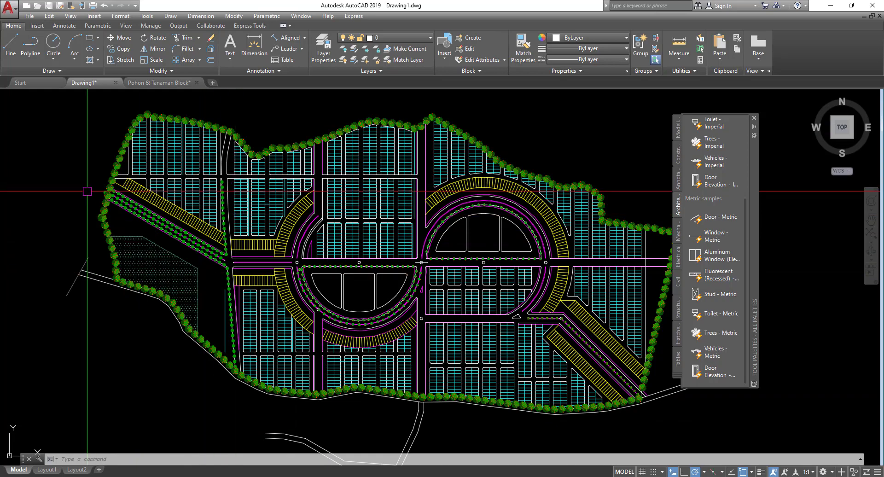
scroll(291, 271, up, 6)
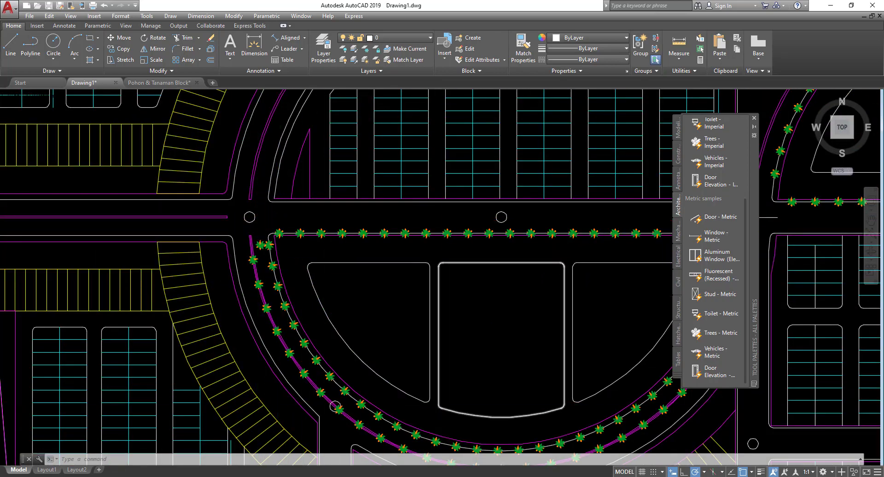
scroll(202, 290, down, 5)
scroll(449, 293, down, 3)
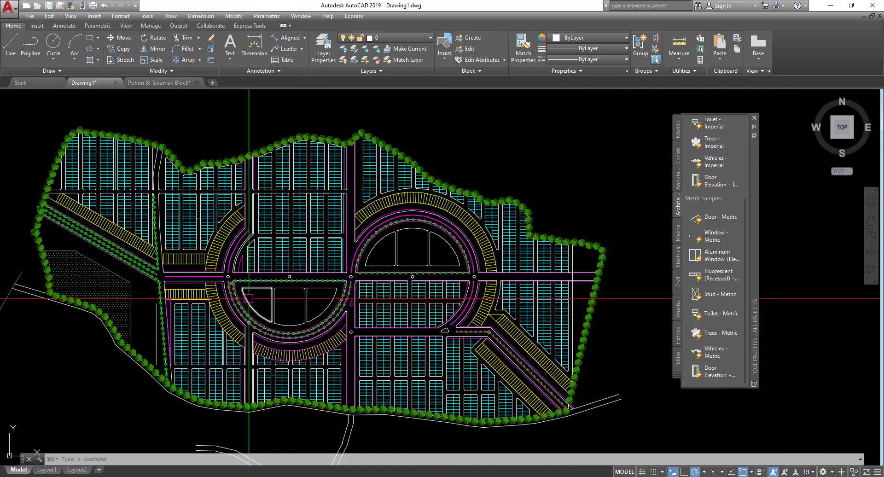